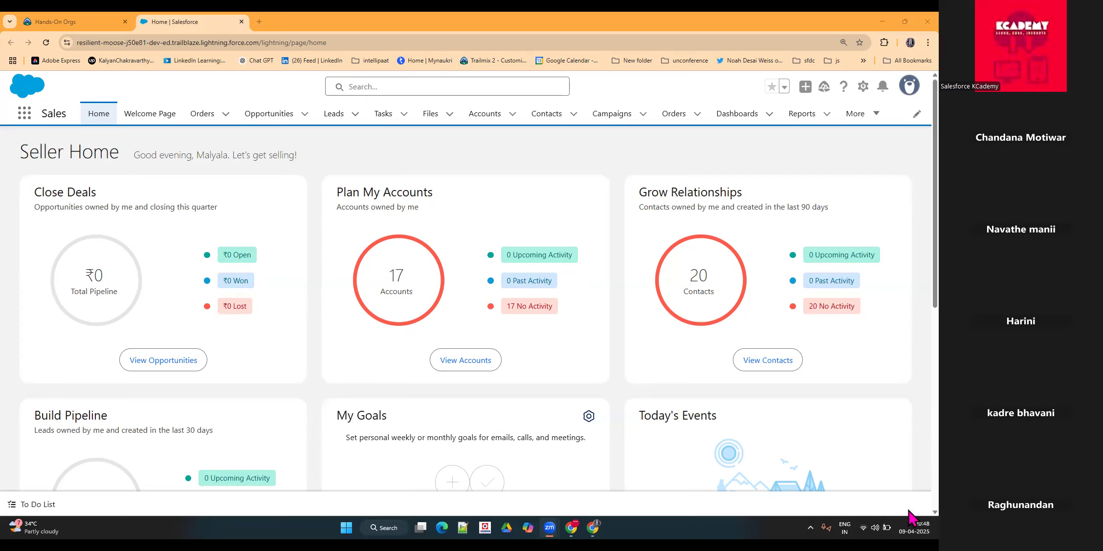
left_click(903, 527)
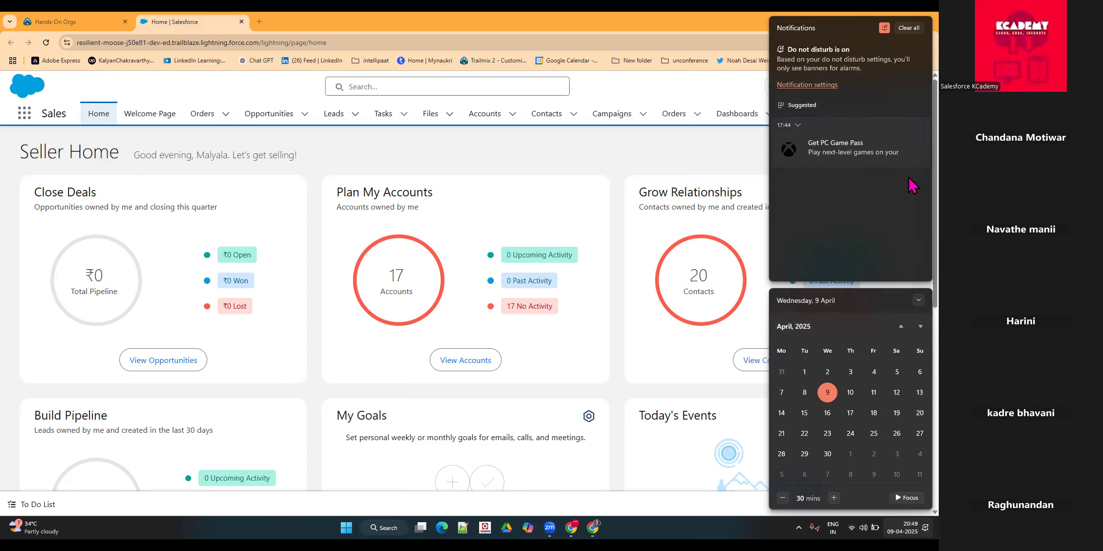
left_click(595, 149)
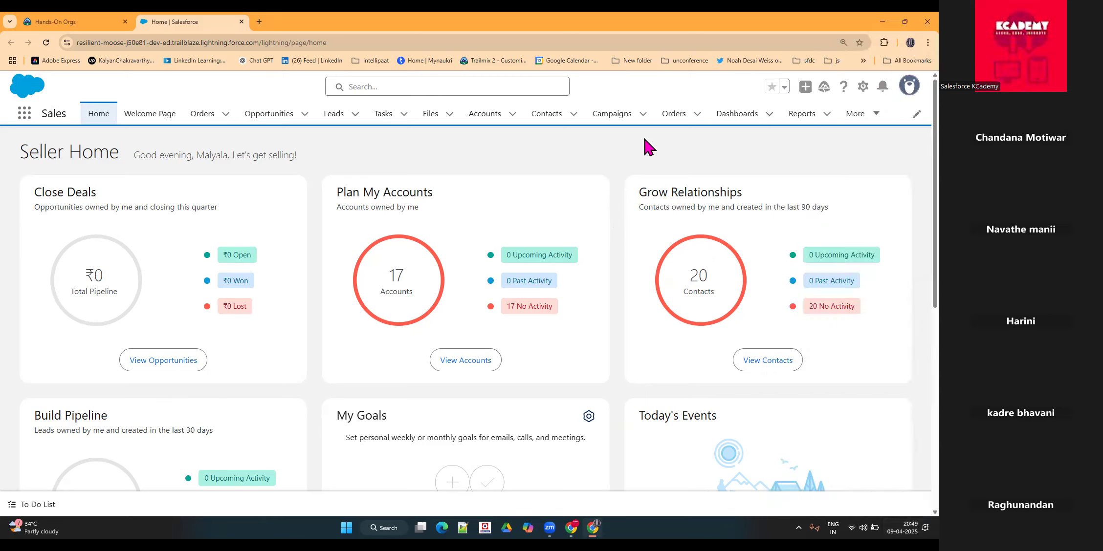
left_click(863, 88)
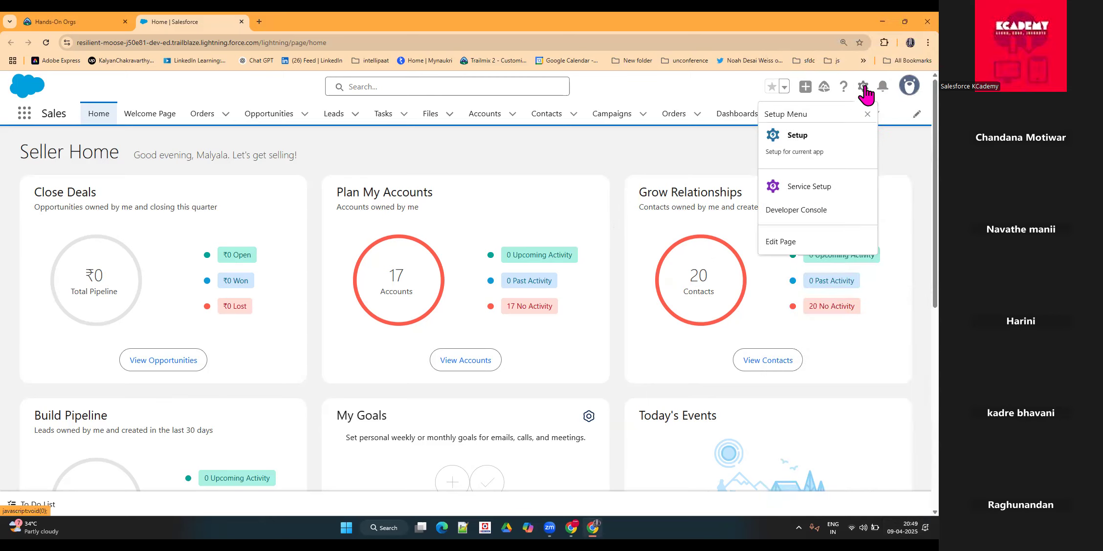
left_click(428, 163)
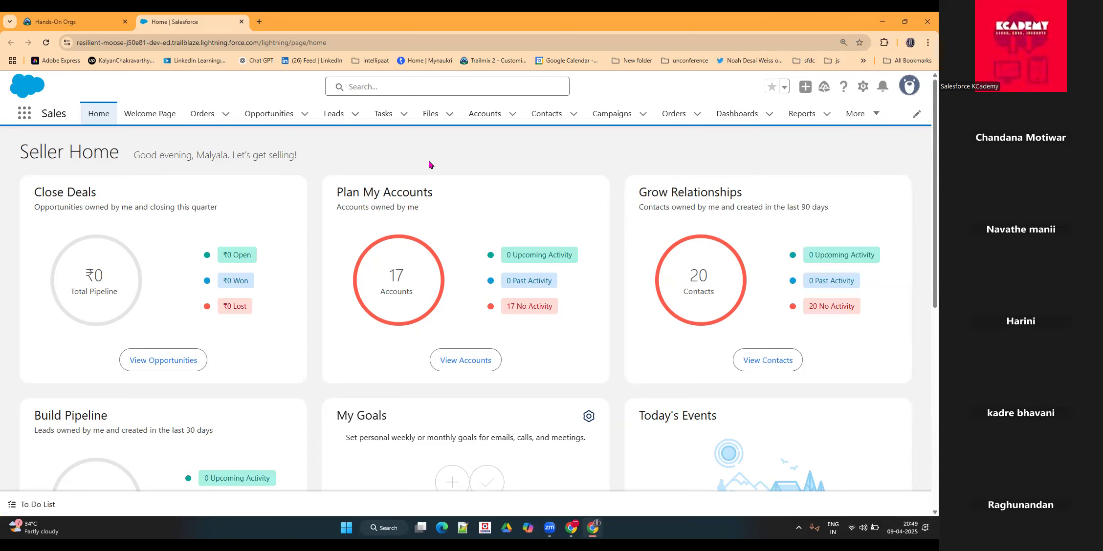
left_click(862, 88)
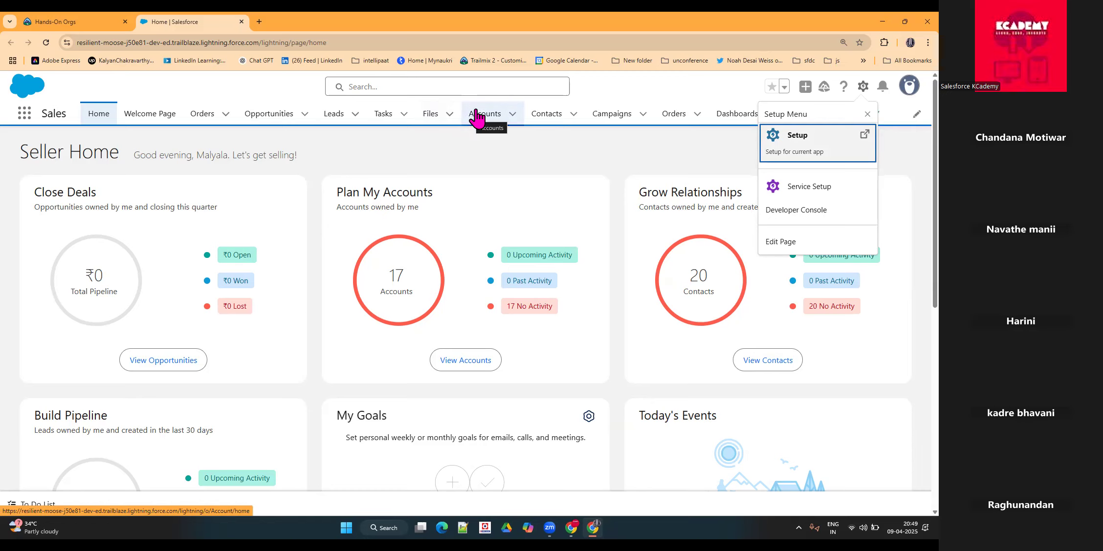
Step: Open the Opportunities list in the Sales app and dismiss the navigation personalization video
left_click(280, 118)
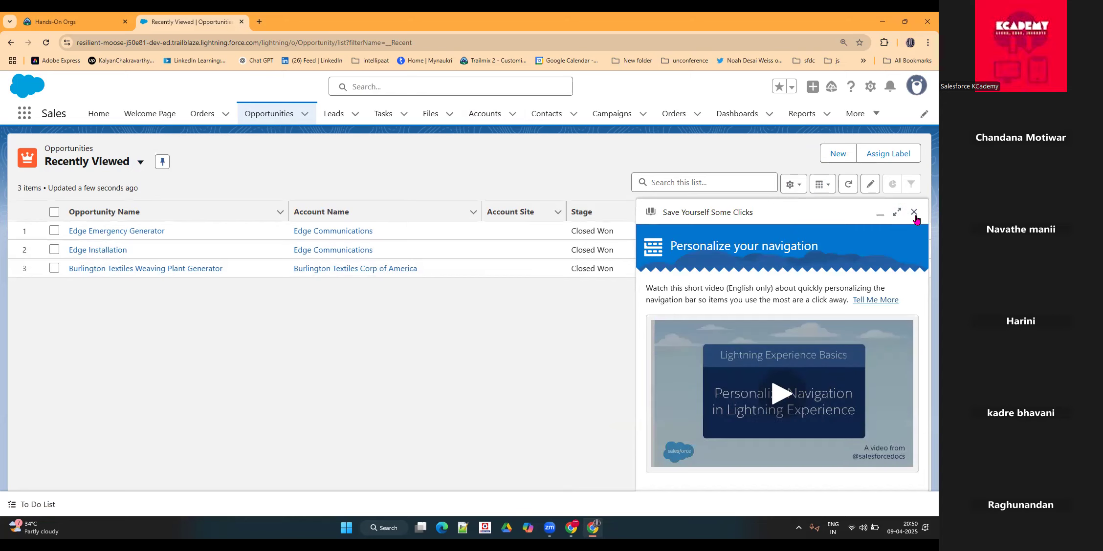
left_click(914, 213)
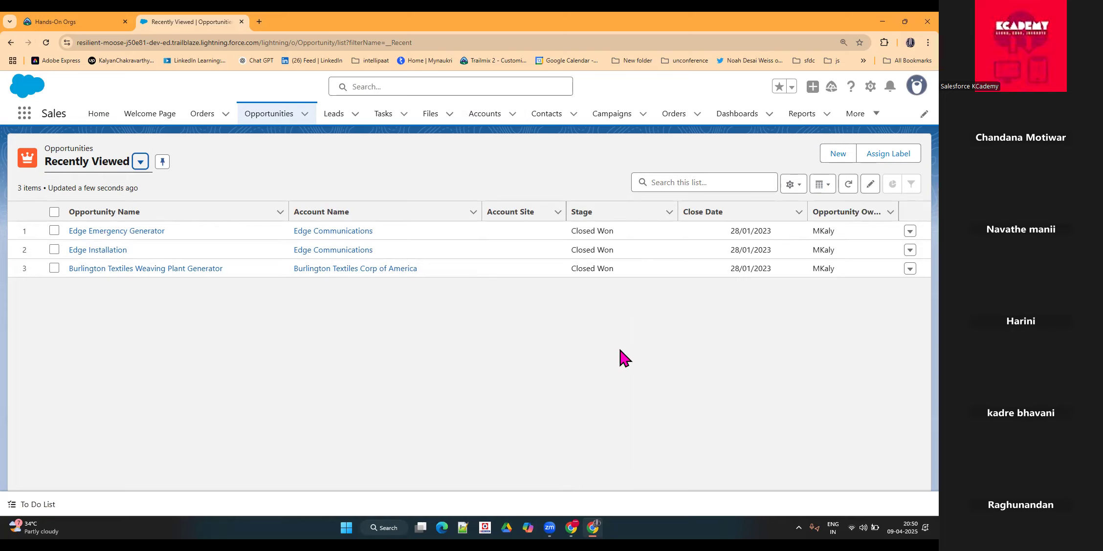
left_click(467, 370)
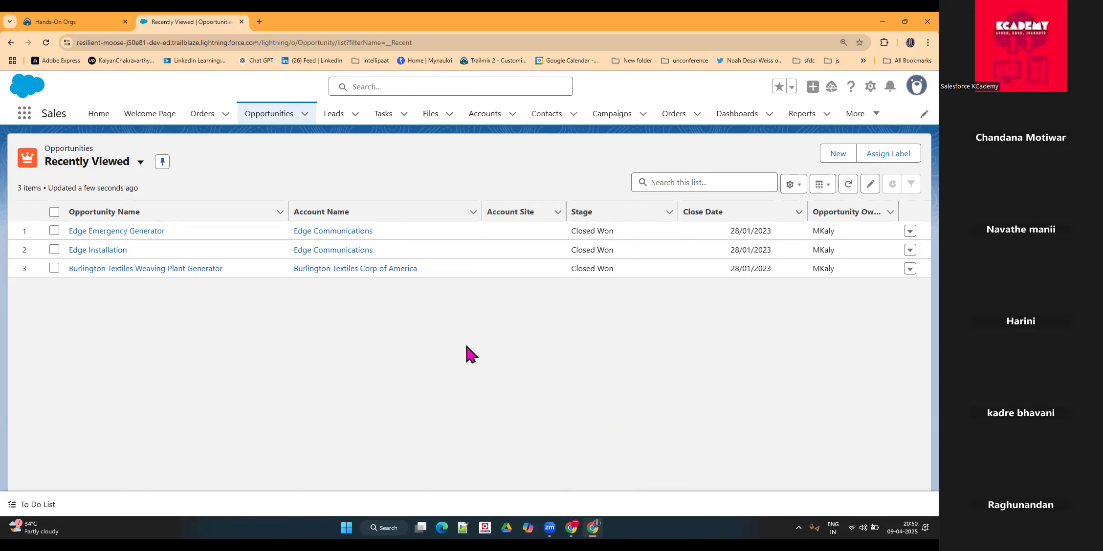
Step: Check the connected orgs on the Trailhead Hands-On Orgs page and return to the Opportunities list
left_click(105, 23)
left_click(152, 22)
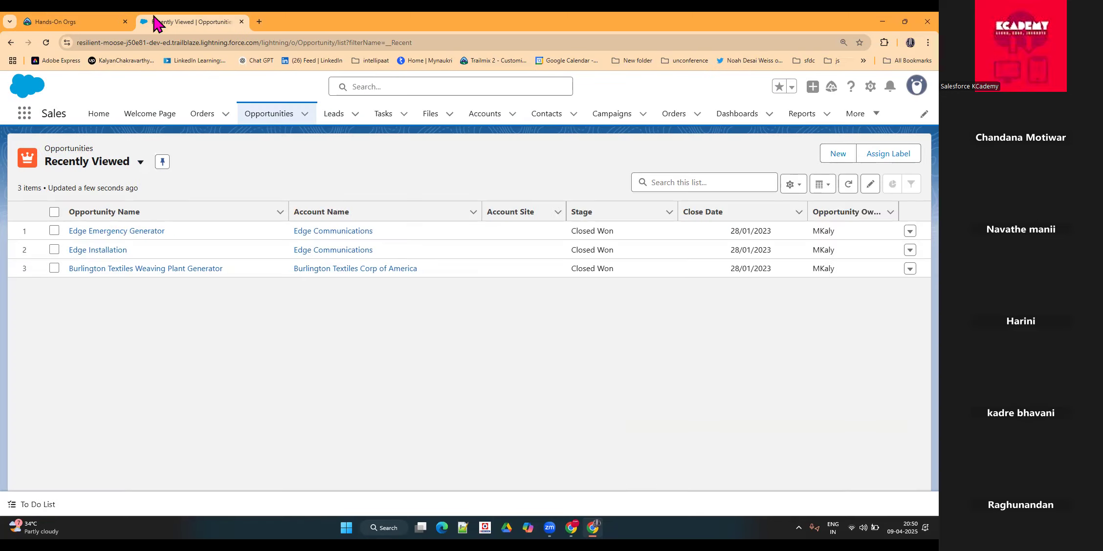
left_click(58, 15)
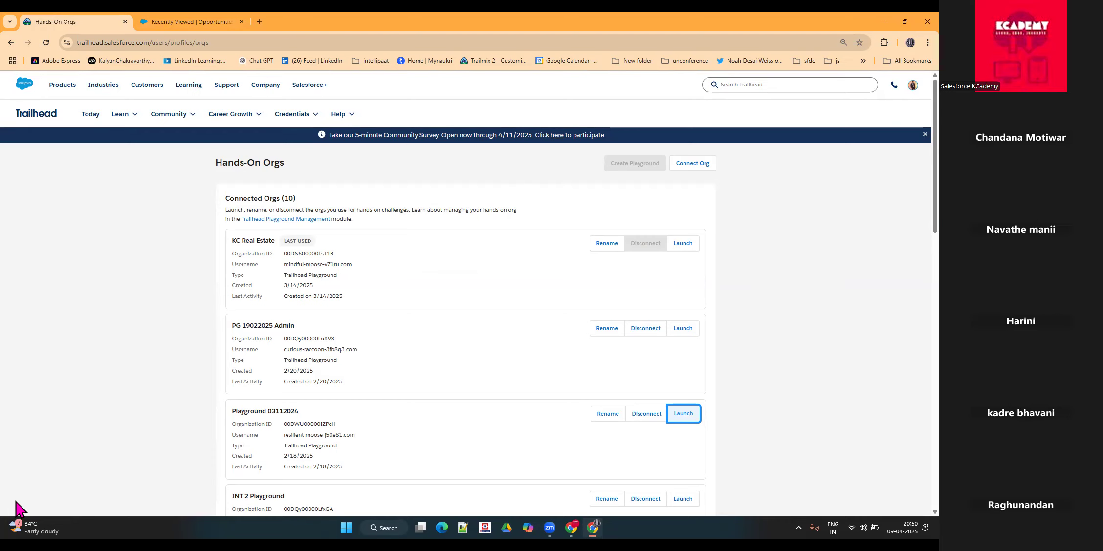
left_click(210, 24)
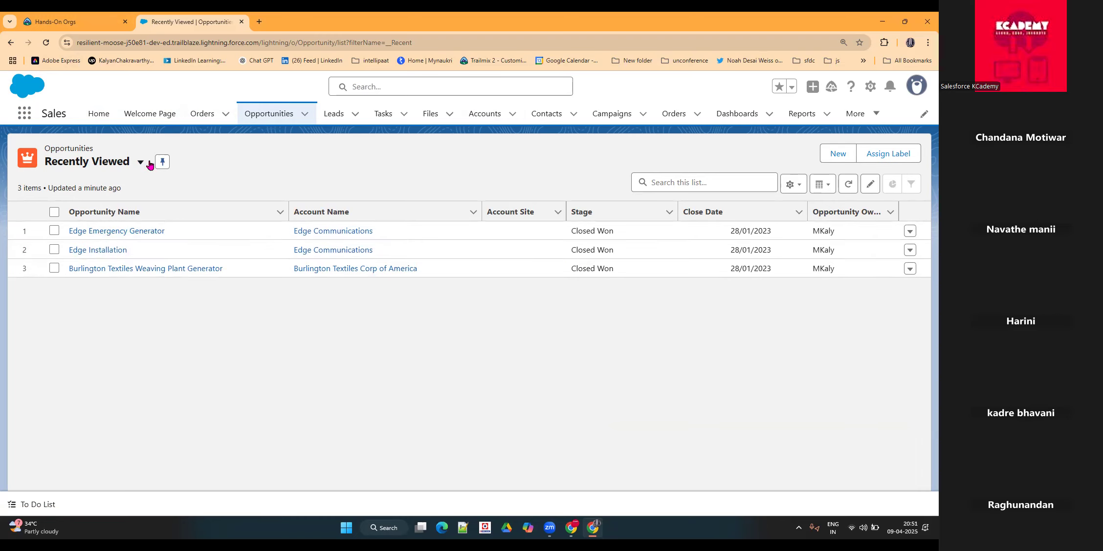
Step: Look over the apps offered in the App Launcher and close it
left_click(106, 213)
left_click(264, 366)
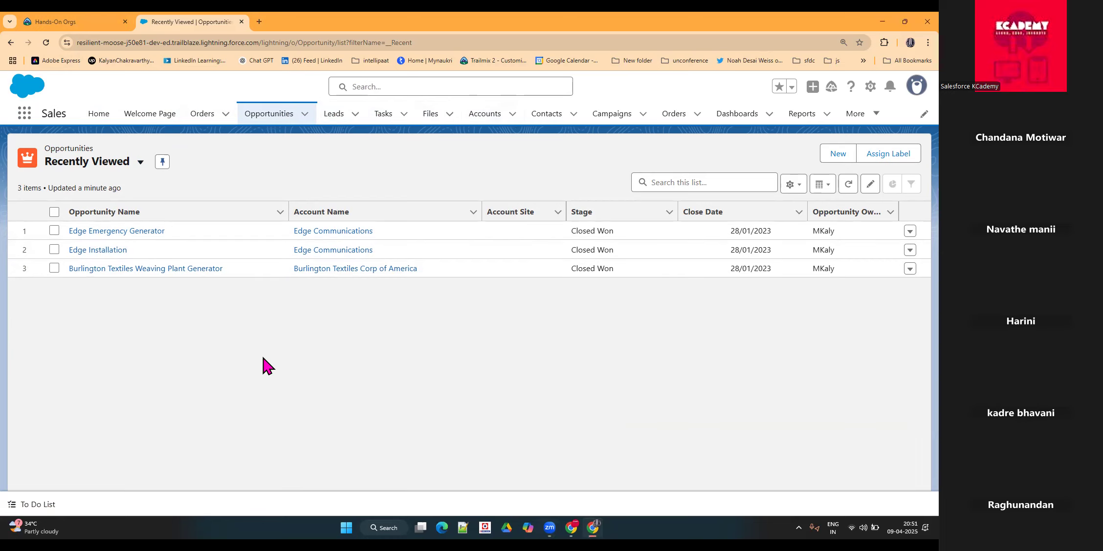
left_click(28, 113)
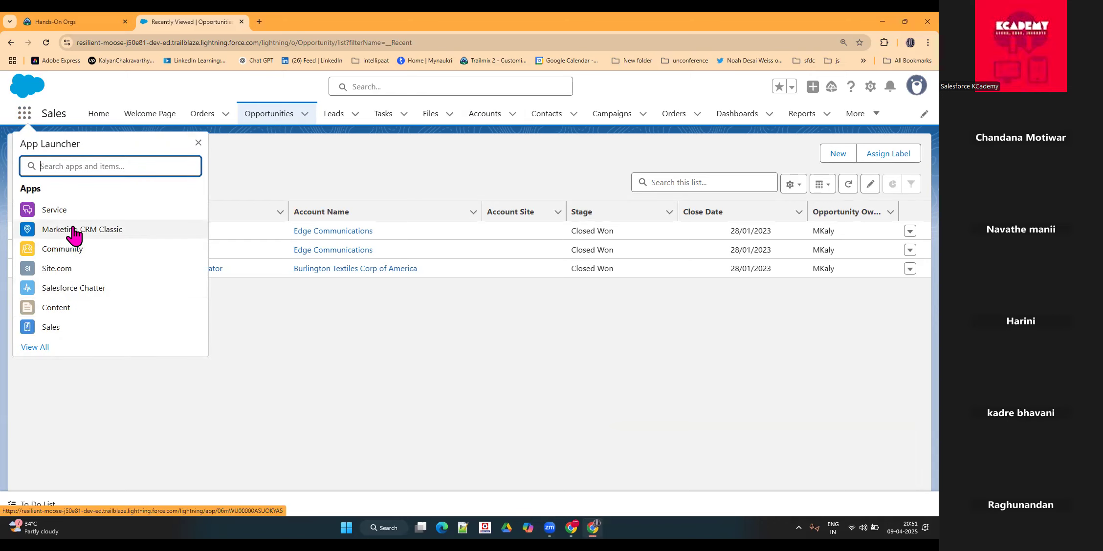
left_click(311, 372)
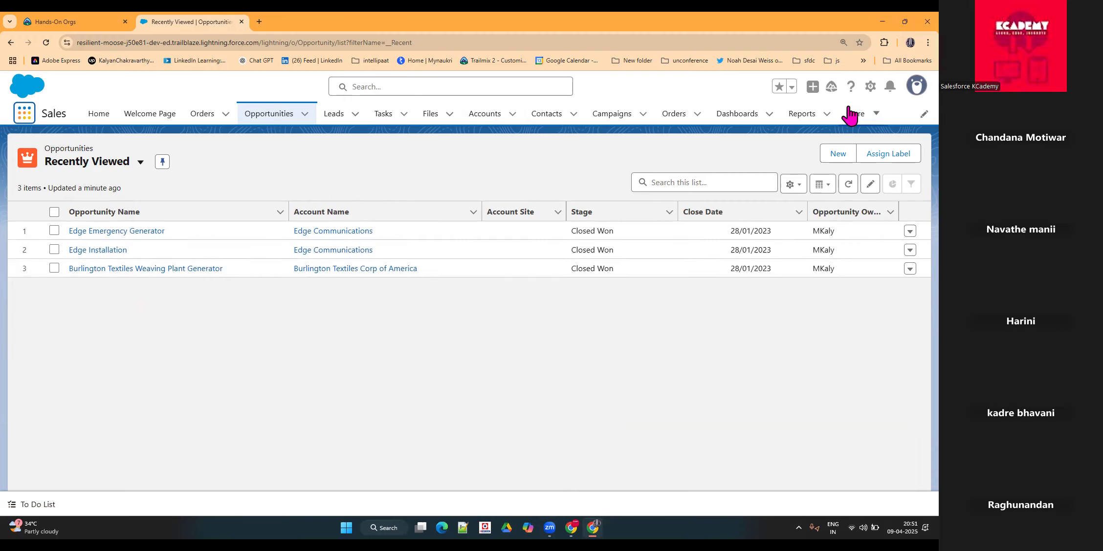
Step: Open Setup in a new tab, go to the Object Manager and show its options for creating an object
left_click(870, 87)
left_click(800, 156)
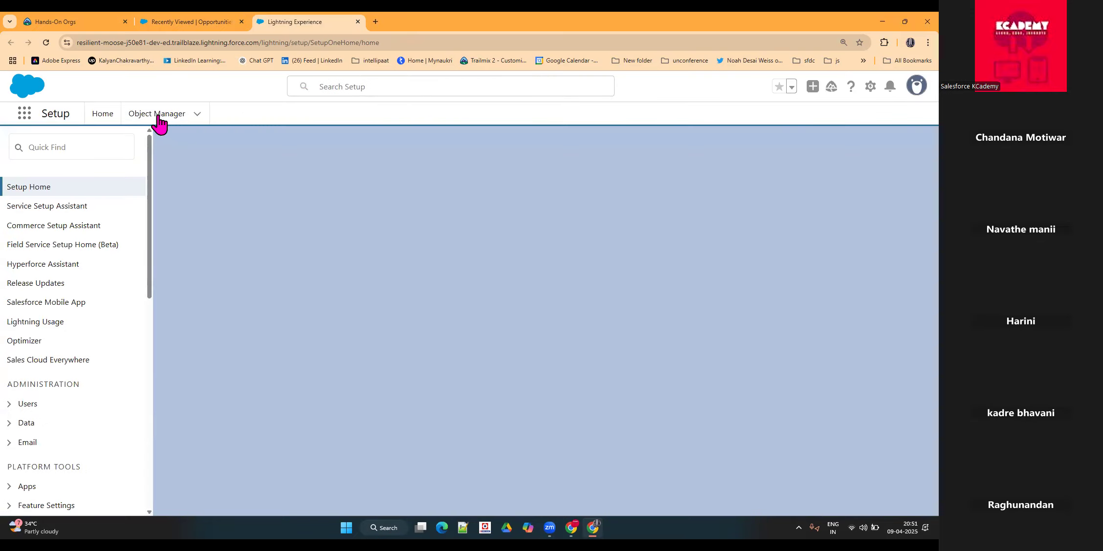
left_click(158, 117)
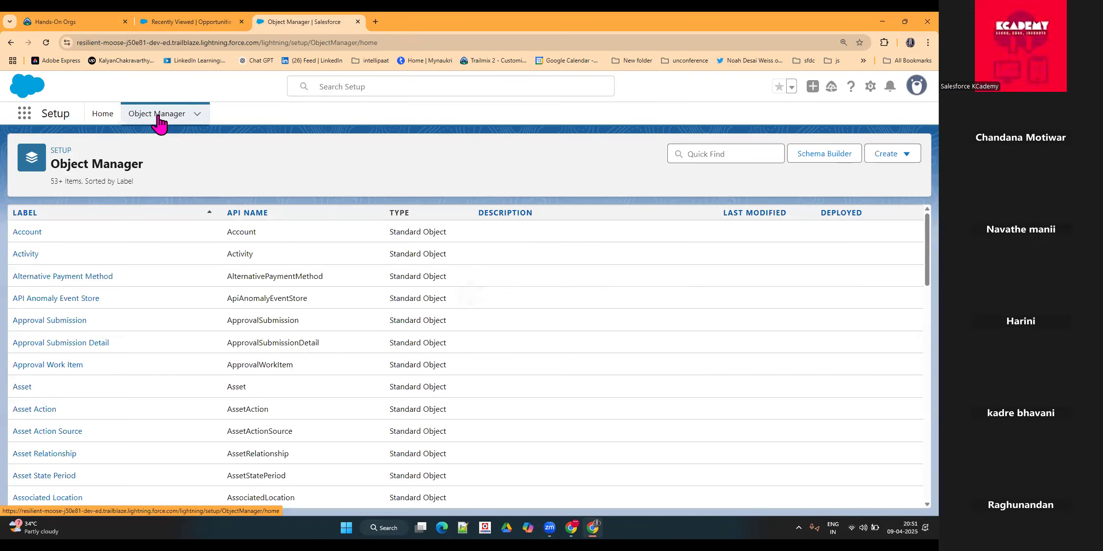
left_click(883, 158)
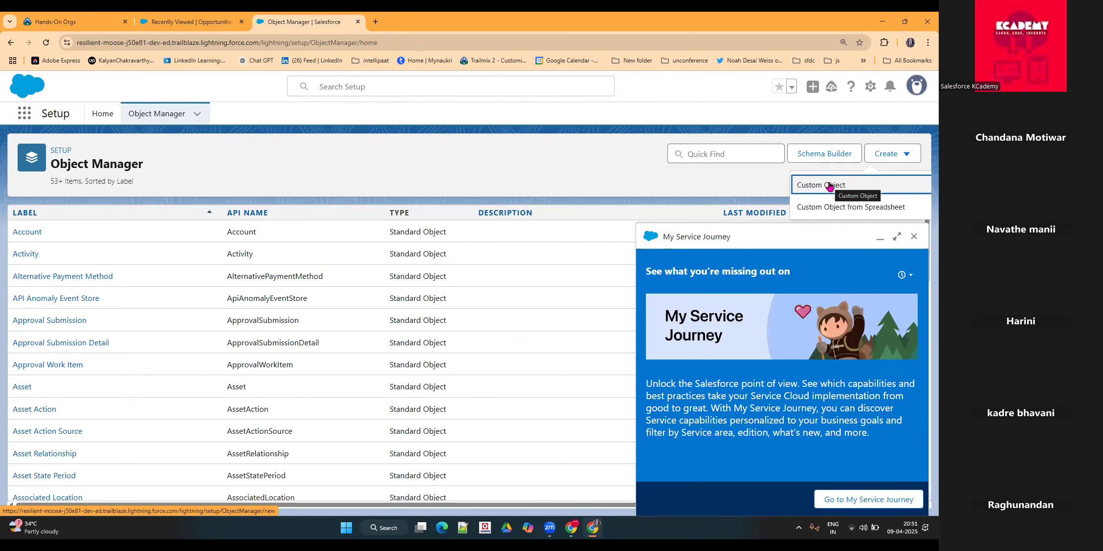
Step: Open the Account object's Fields & Relationships and start a new custom field, closing the service promotion
left_click(35, 235)
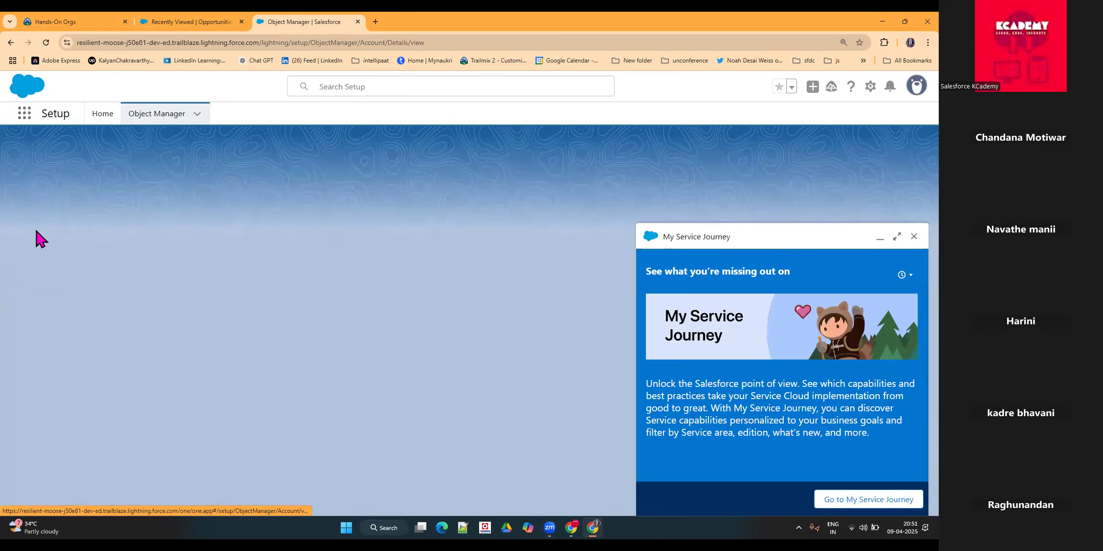
left_click(910, 236)
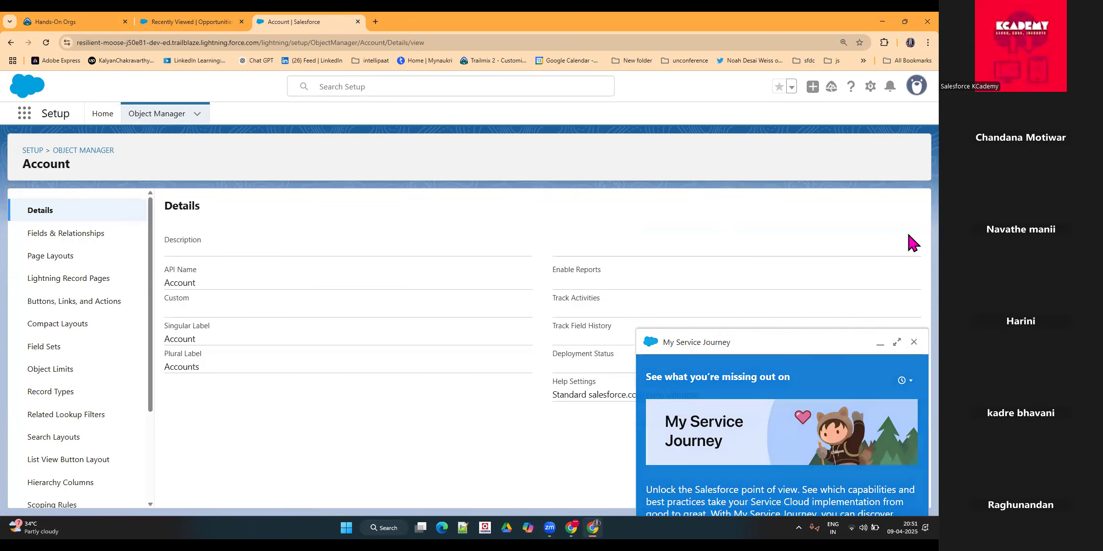
left_click(83, 240)
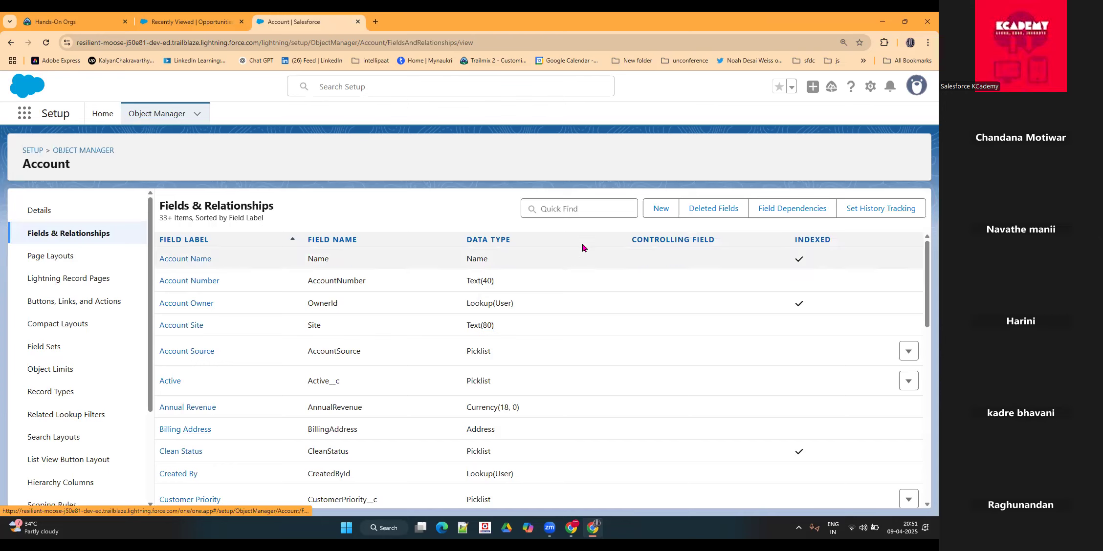
left_click(661, 208)
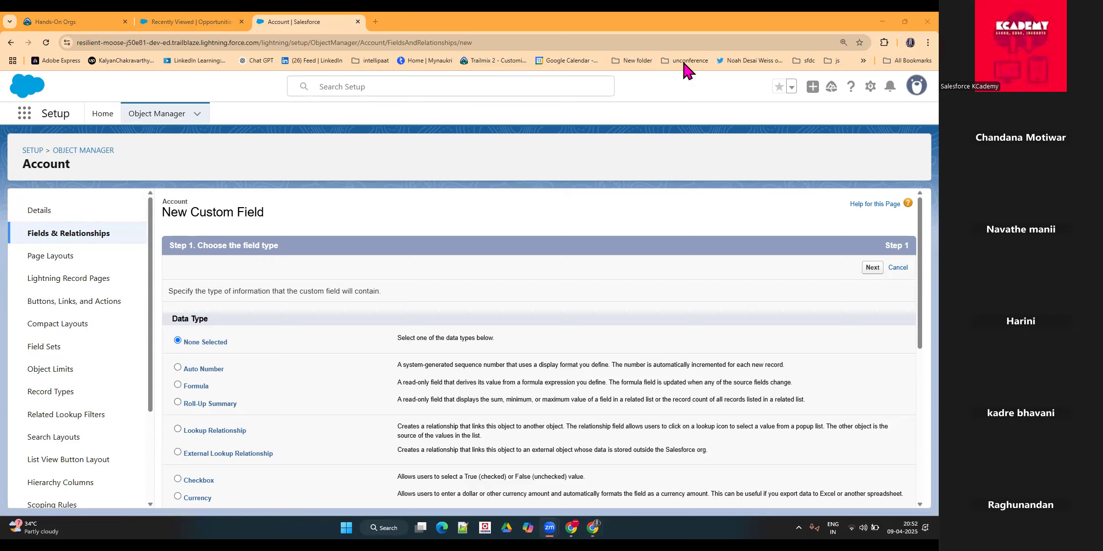
Step: Return to the Sales app and review the full list of apps in the App Launcher before closing it
left_click(205, 22)
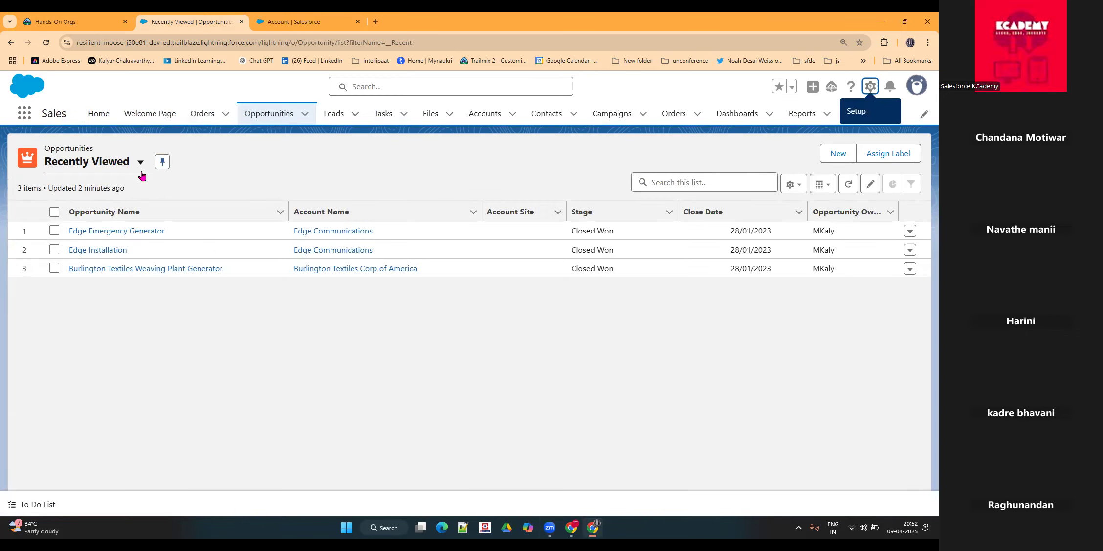
left_click(23, 116)
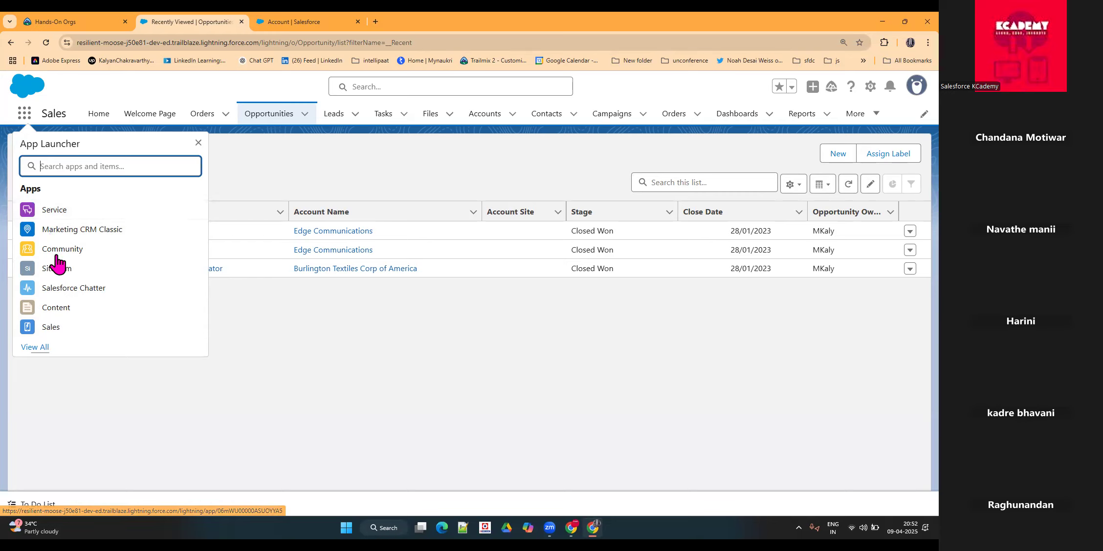
left_click(32, 348)
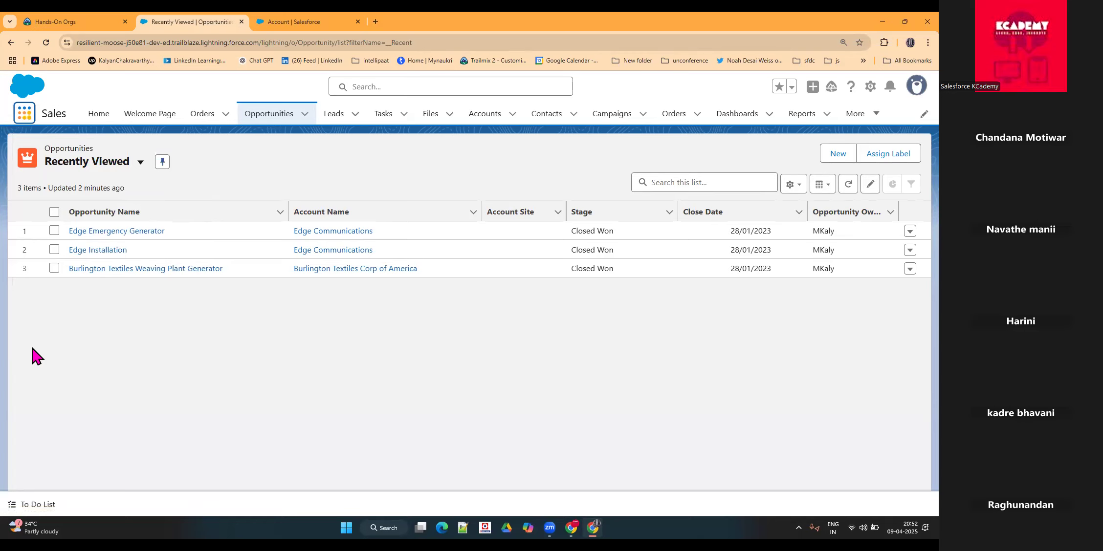
scroll(361, 303, "down", 1)
scroll(361, 303, "down", 3)
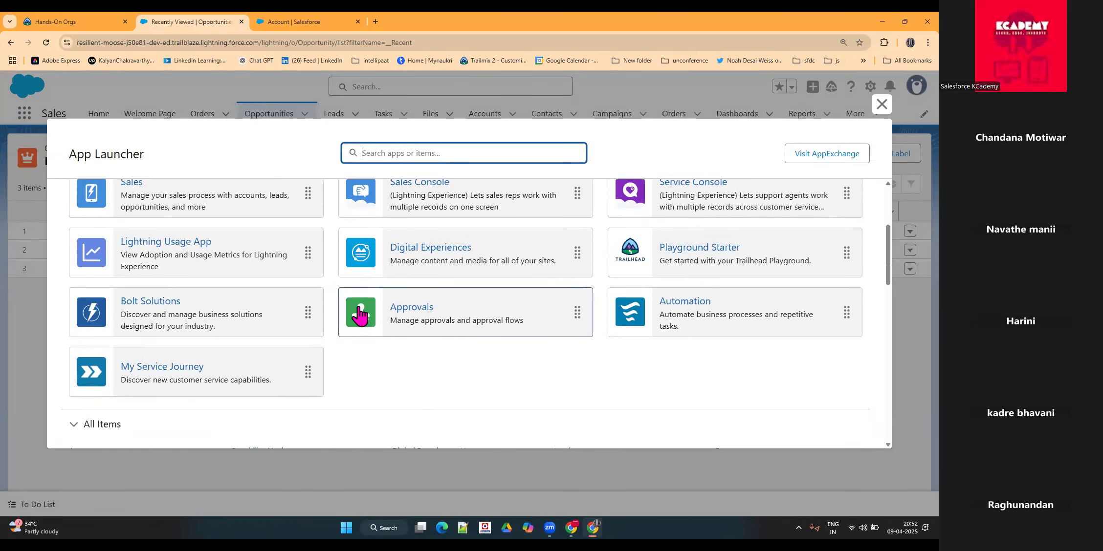
scroll(381, 303, "up", 4)
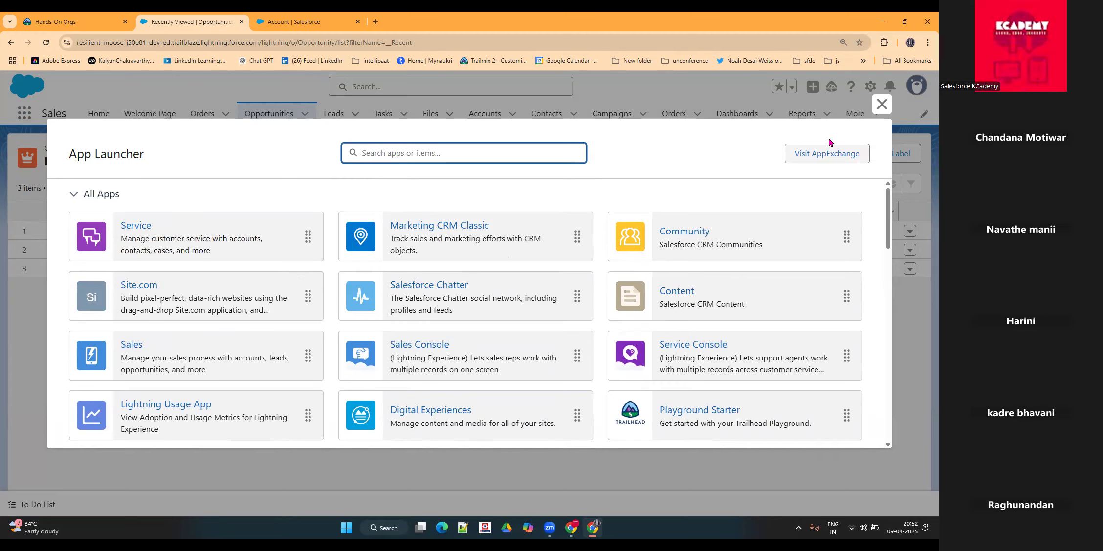
left_click(881, 104)
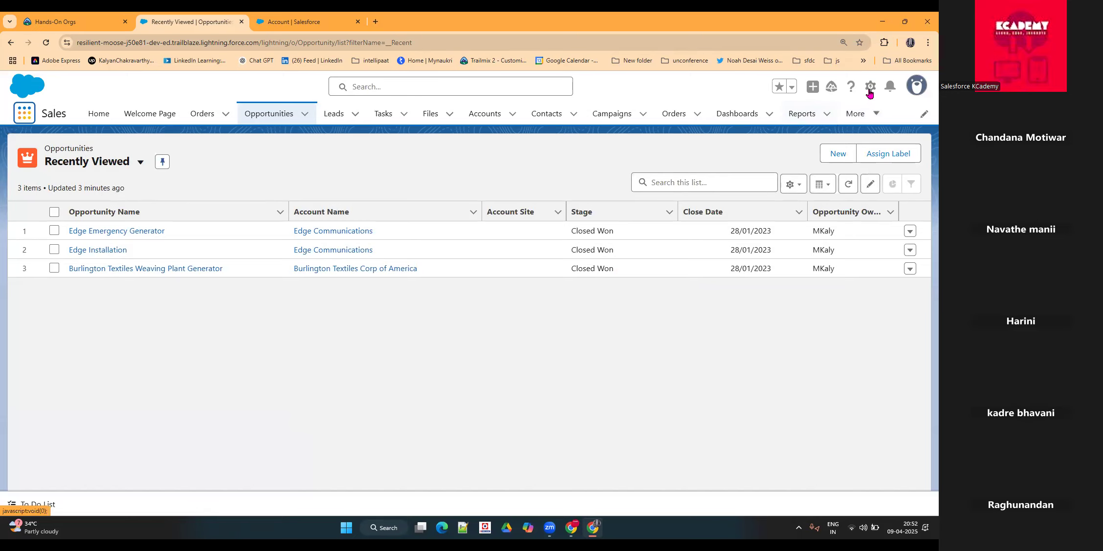
Step: Return to Setup's home page, search its settings for "app" and open the App Manager
left_click(275, 21)
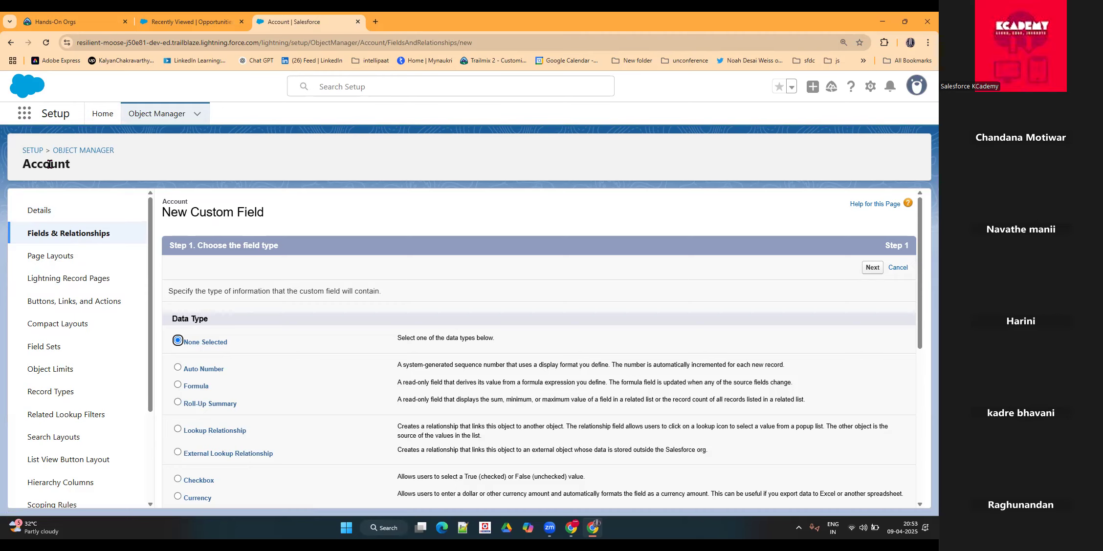
left_click(89, 116)
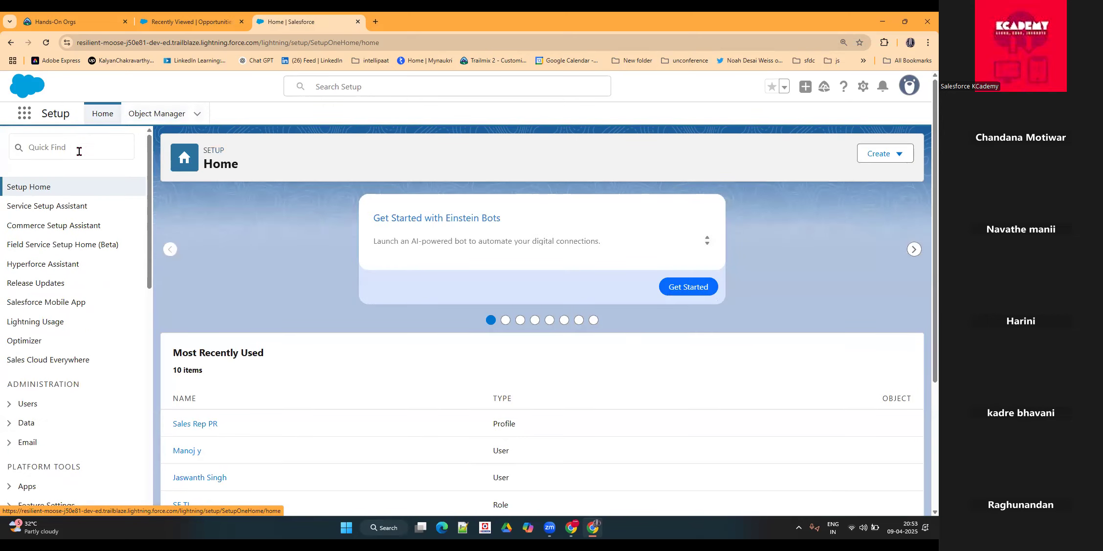
left_click(62, 150)
type("a")
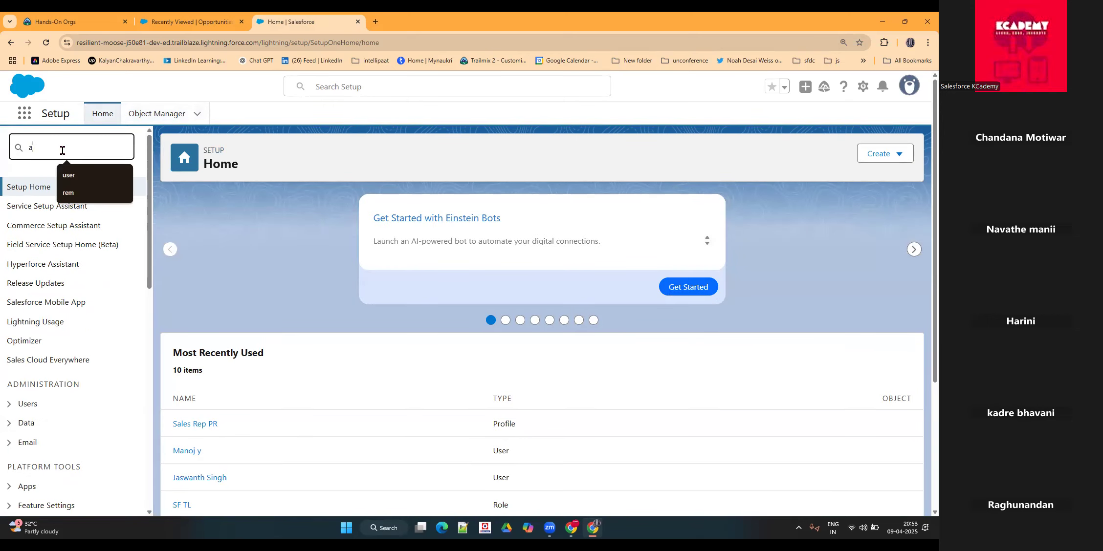
type("pp")
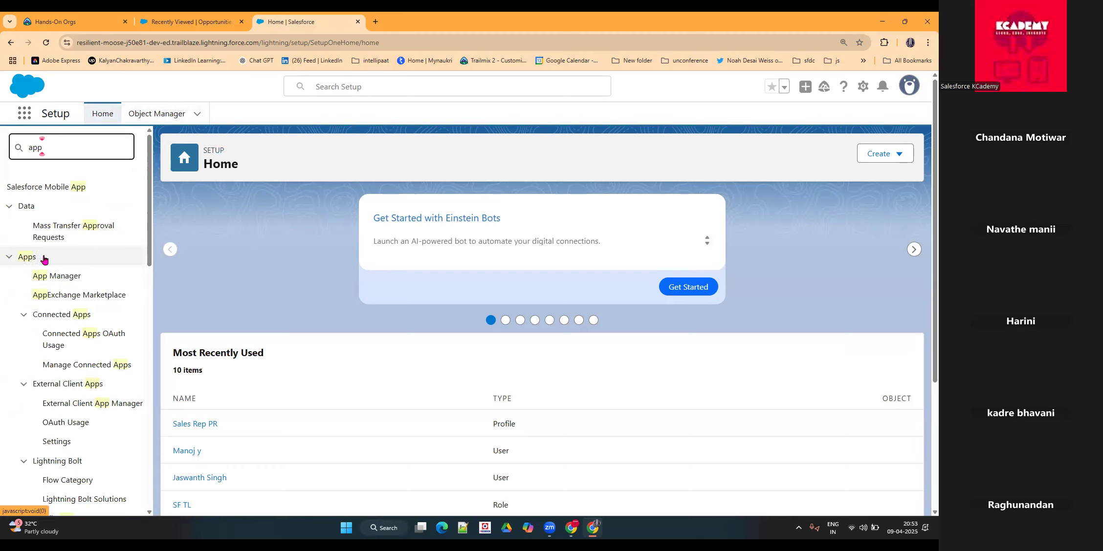
left_click(64, 281)
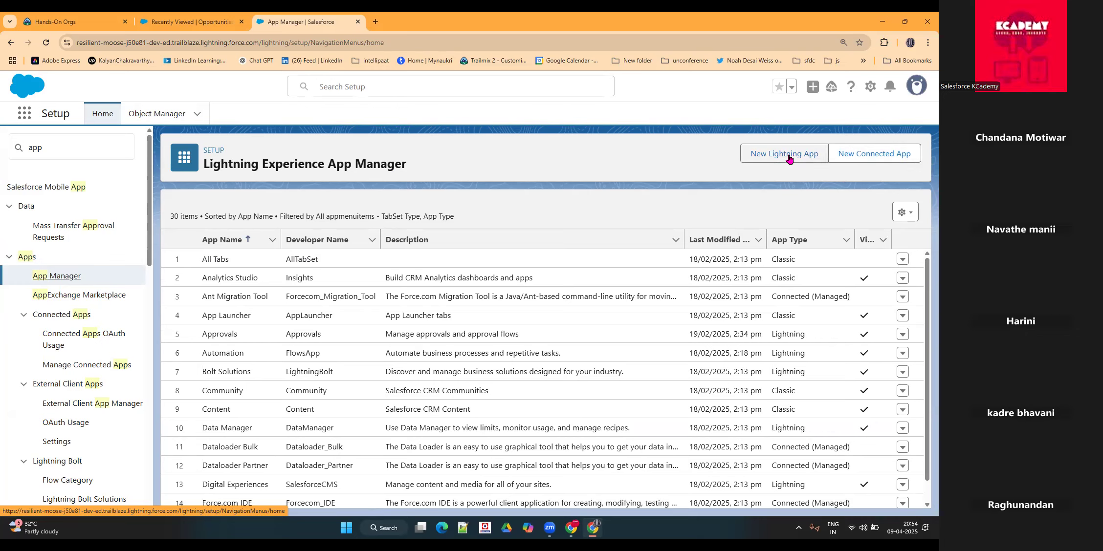
left_click(20, 116)
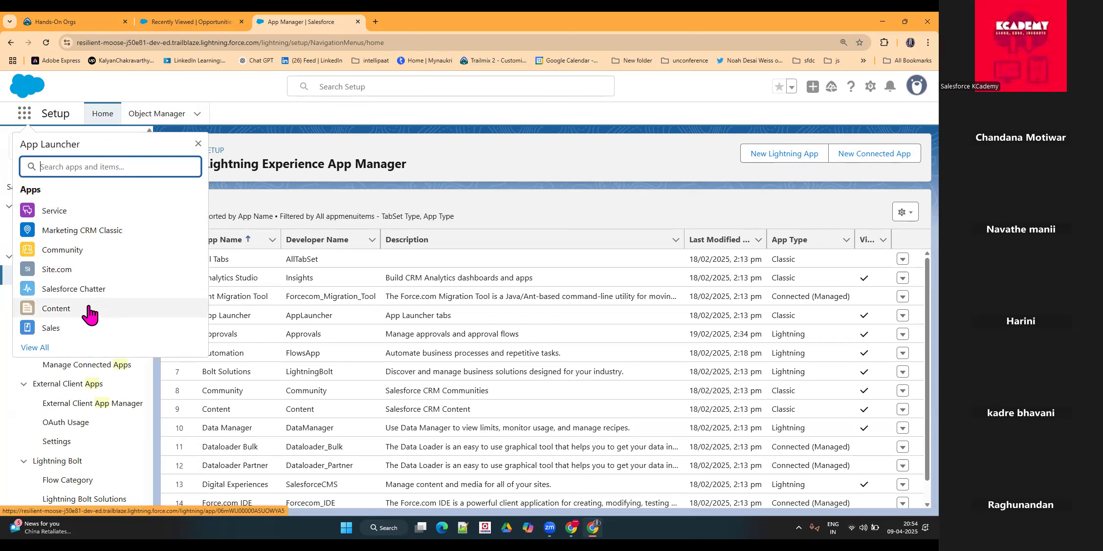
left_click(589, 174)
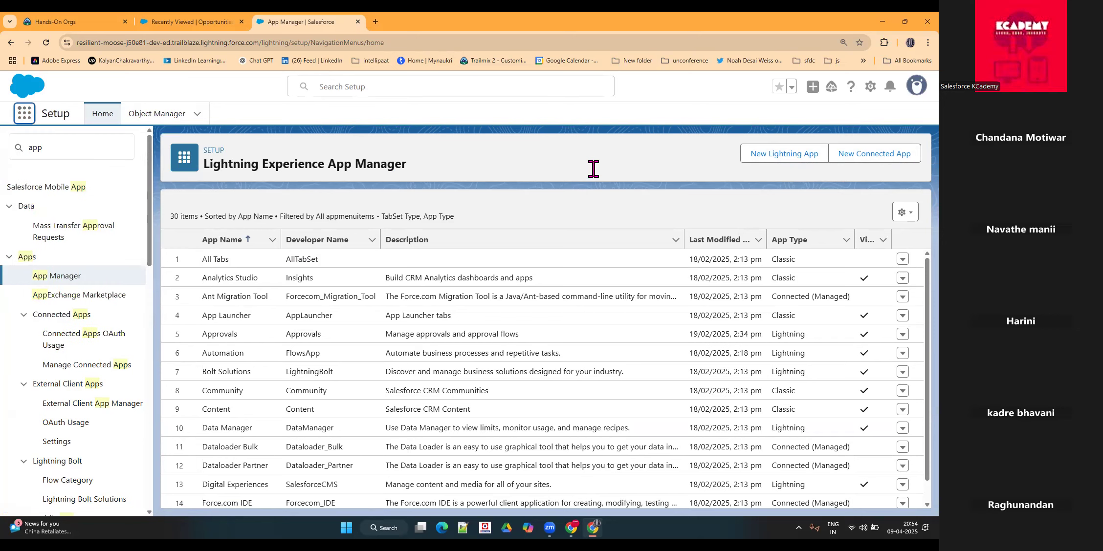
left_click(20, 117)
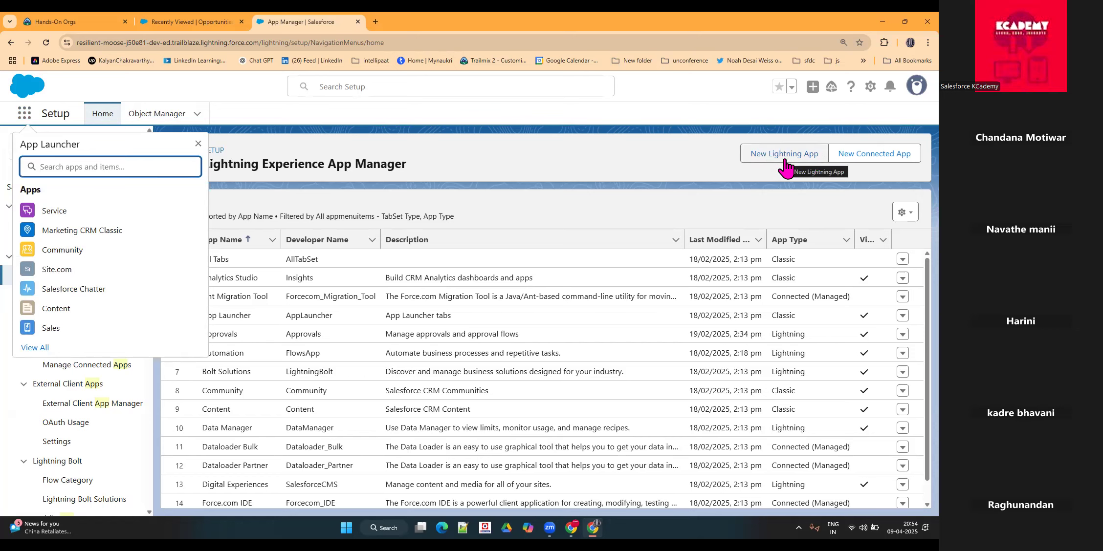
left_click(635, 177)
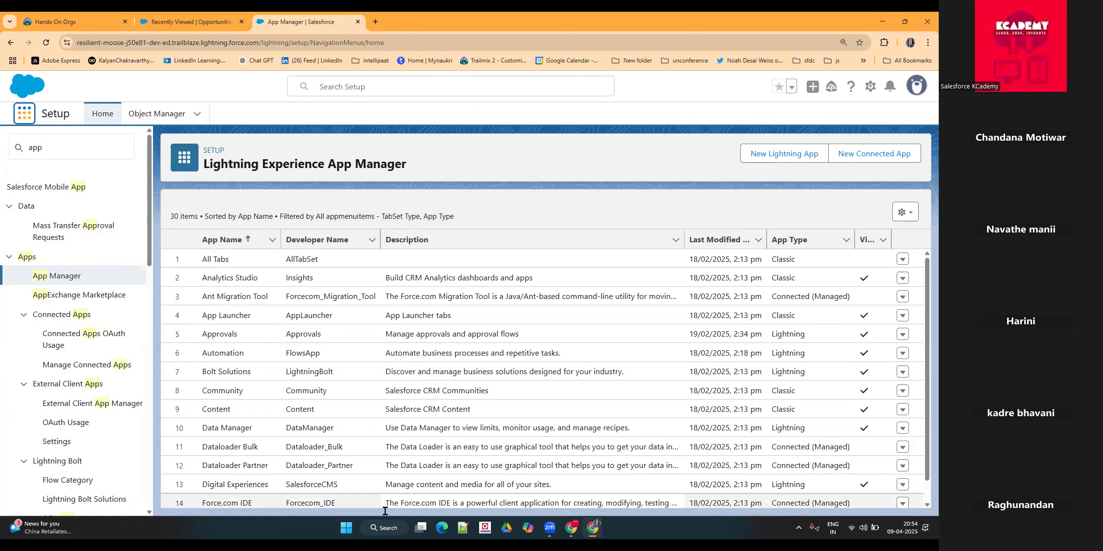
Step: Search the computer for "paint" and open the Paint app with a blank canvas
key("super+s")
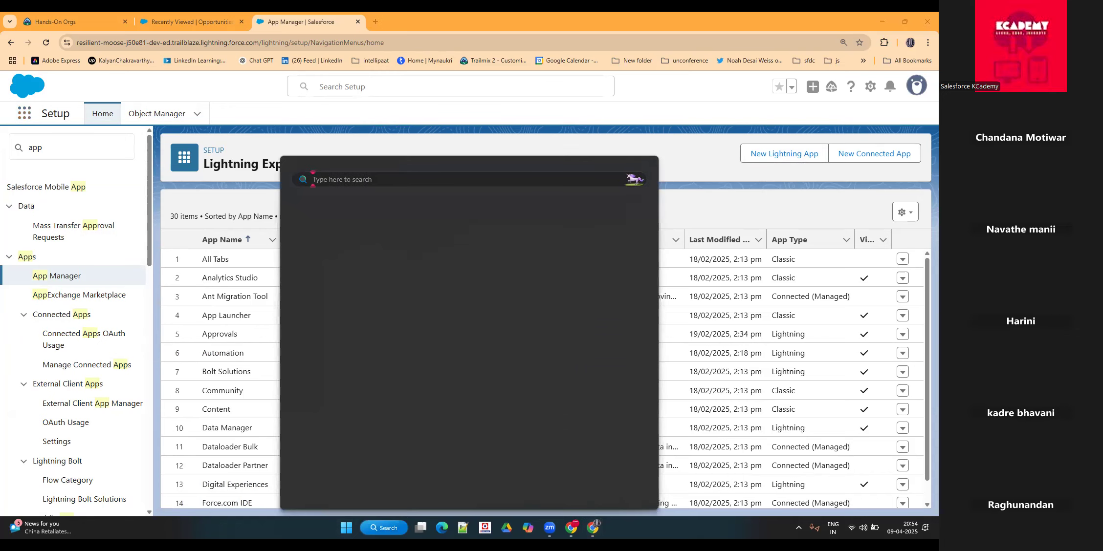
type("pr")
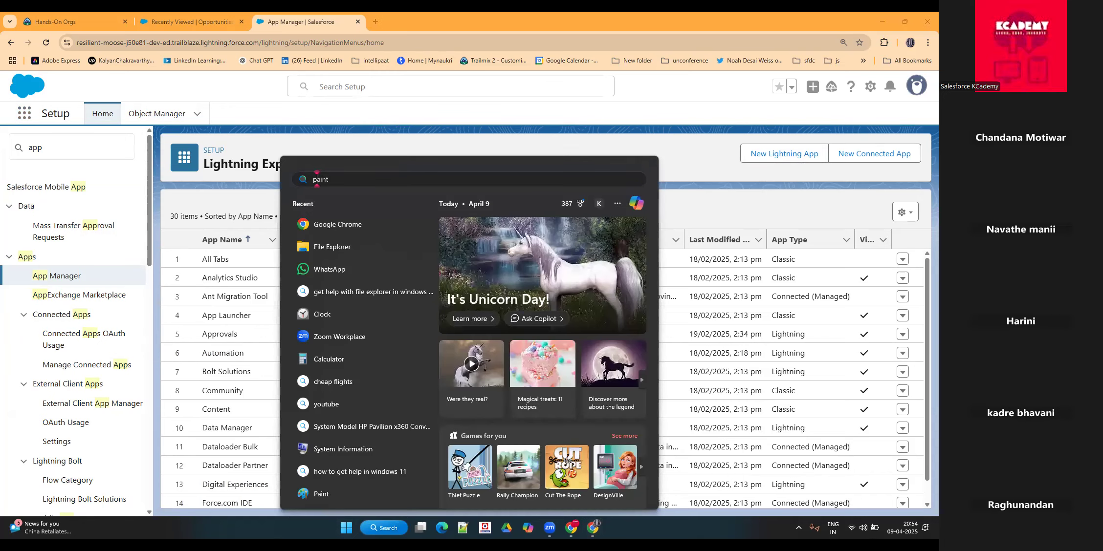
type("int")
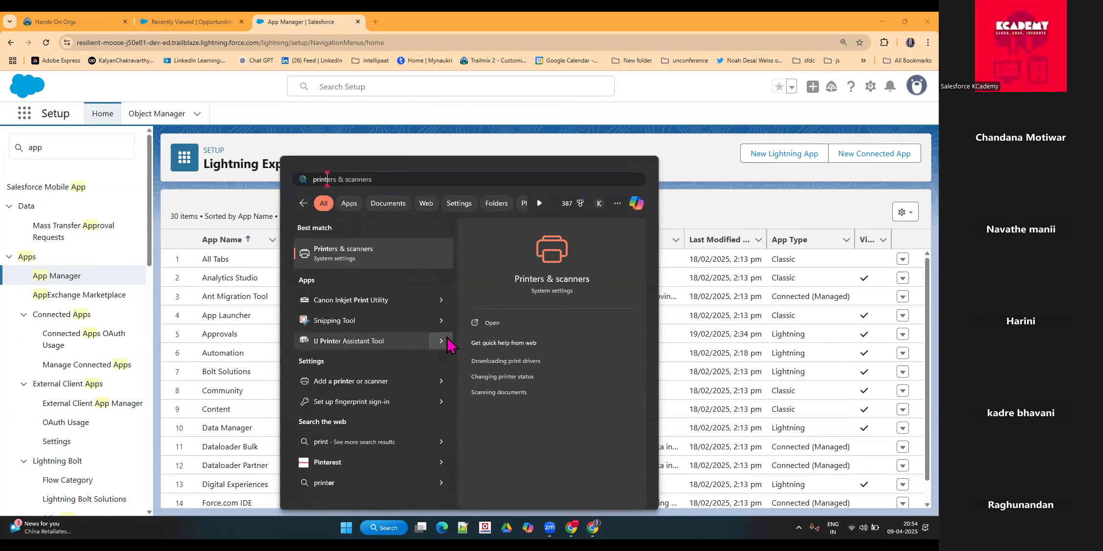
key("BackSpace")
key("BackSpace")
key("BackSpace")
key("BackSpace")
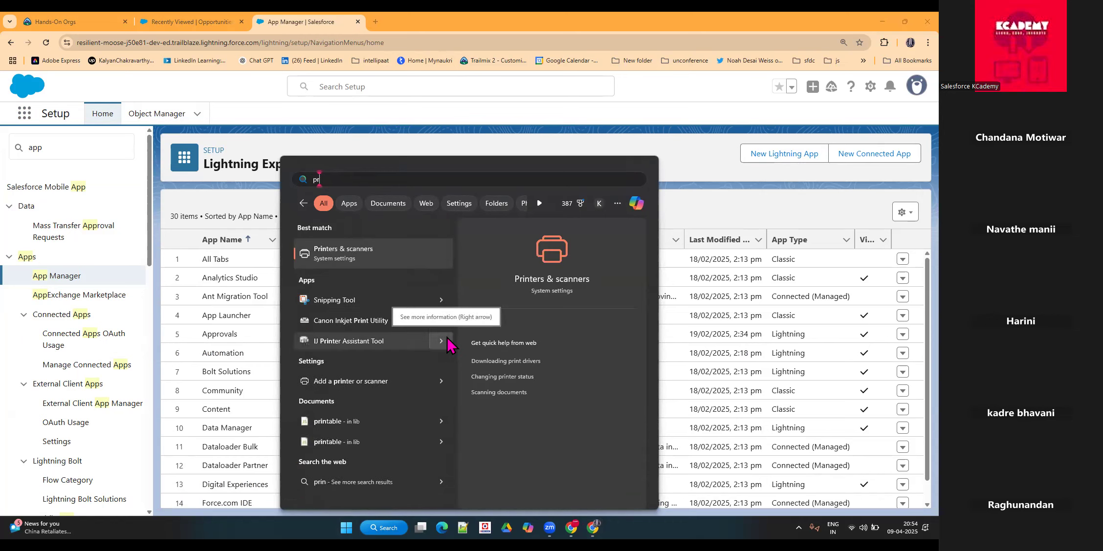
type("aint")
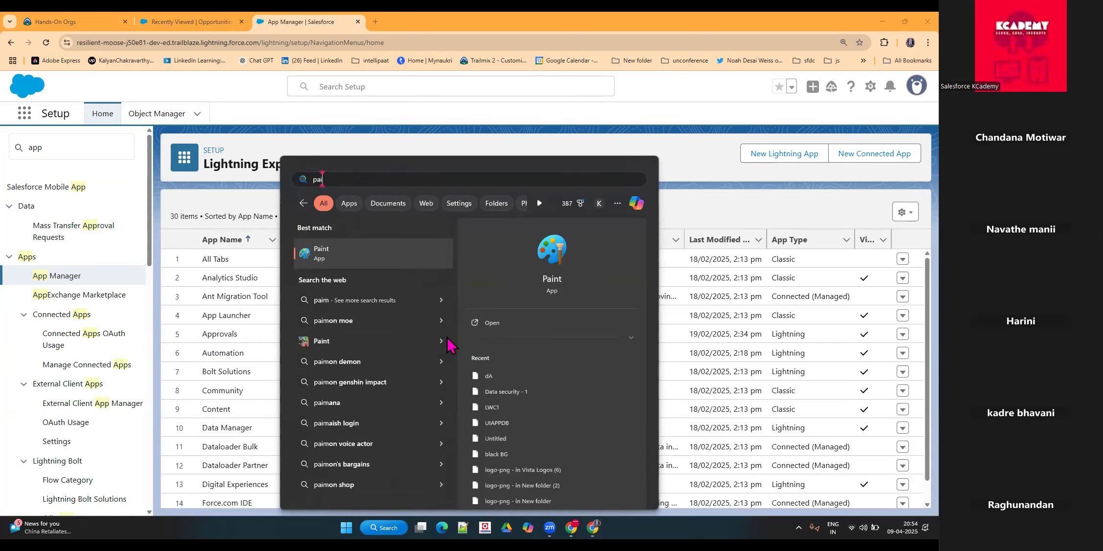
left_click(401, 249)
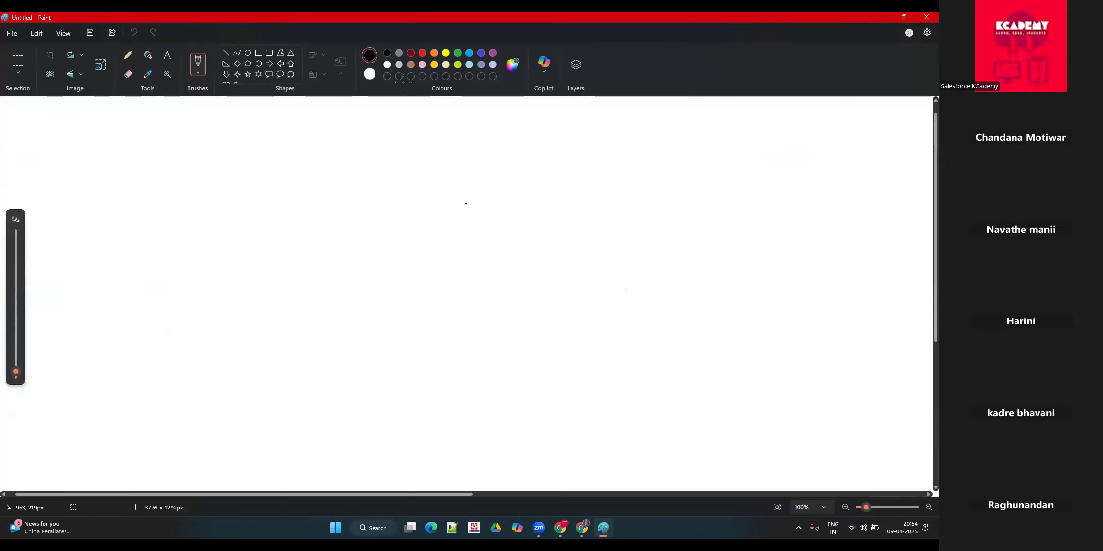
Step: Draw a large black-outlined rectangle about 1265 × 582 px across the middle of the canvas
left_click(259, 53)
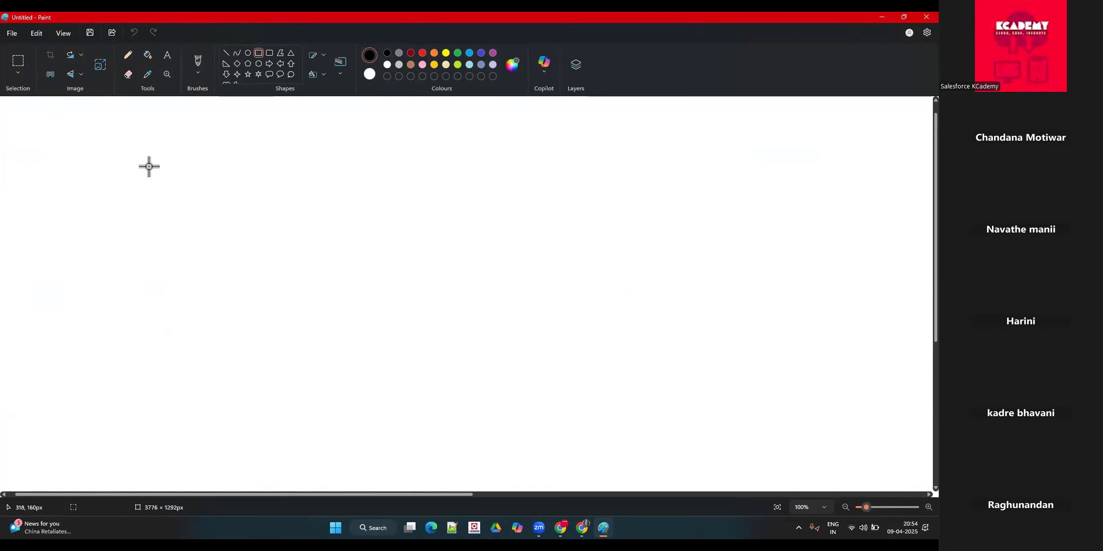
left_click_drag(149, 167, 768, 451)
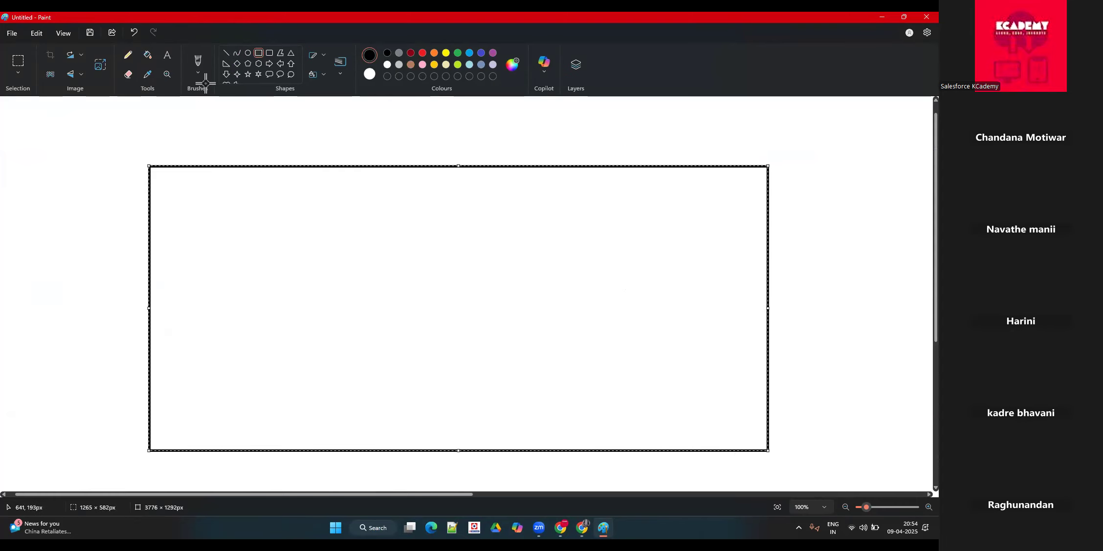
left_click(229, 135)
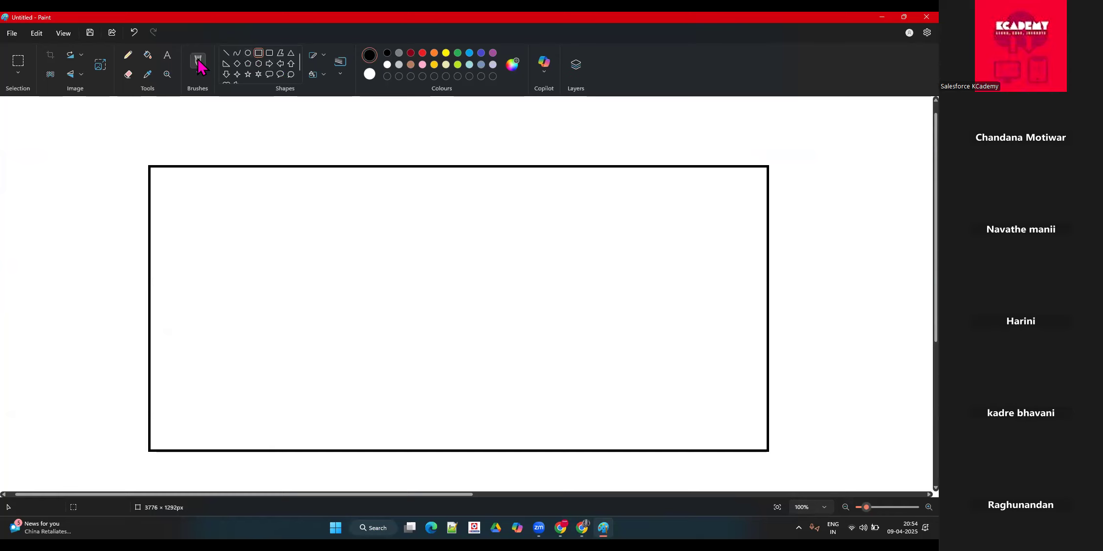
Step: Add the text "Diano Sales" inside the rectangle's upper-left corner and review its wording
left_click(167, 54)
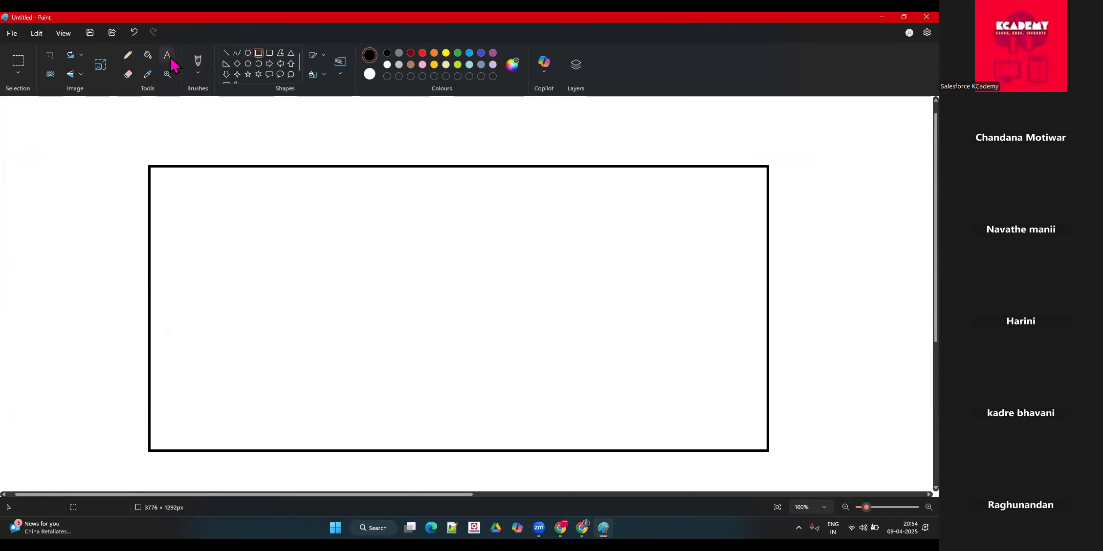
left_click(156, 180)
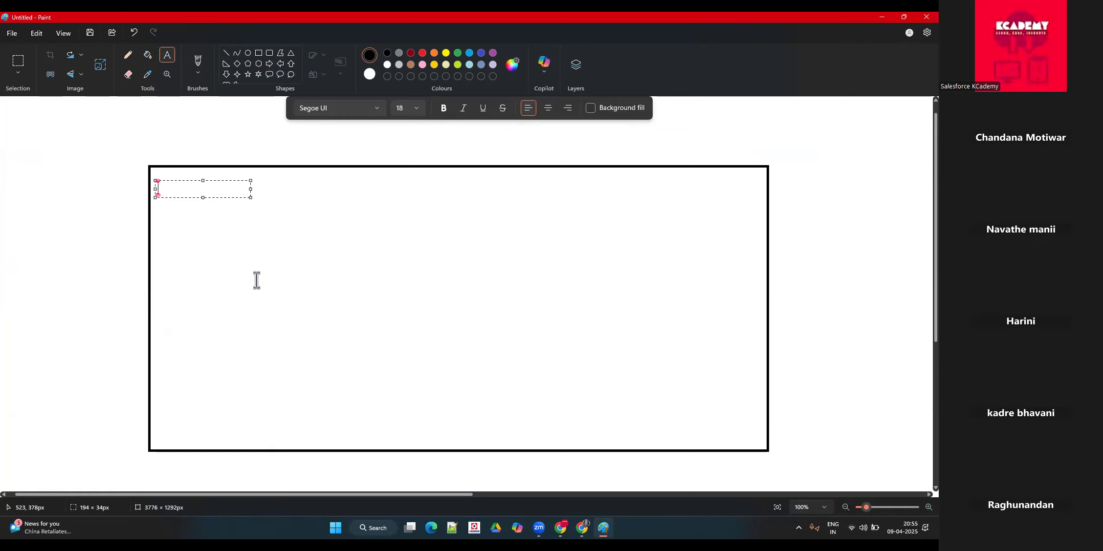
type("Diano ")
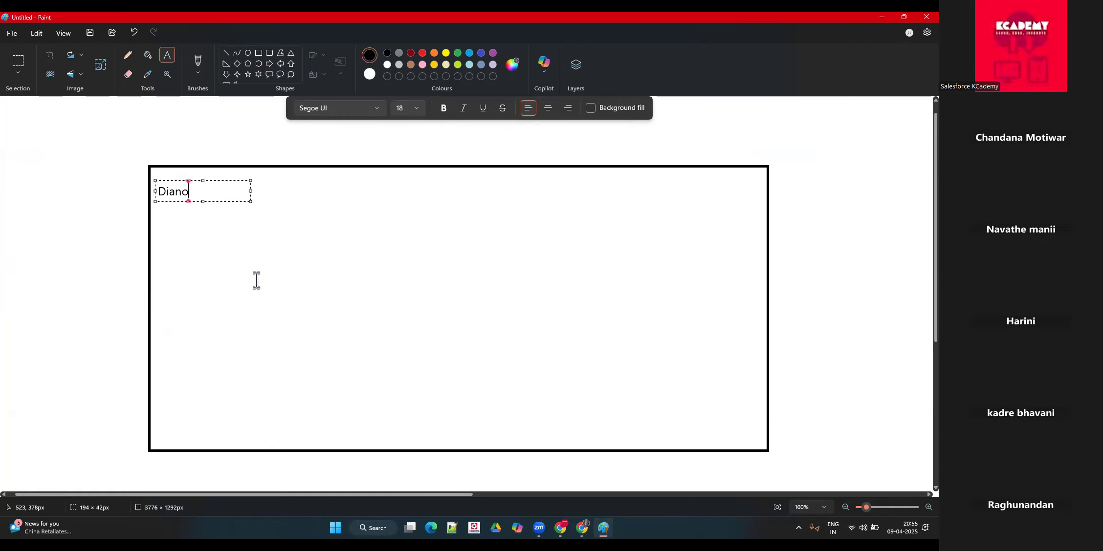
type("Sales")
key("Left")
key("Left")
key("Left")
key("Left")
key("Left")
key("Left")
key("Right")
key("Right")
key("Right")
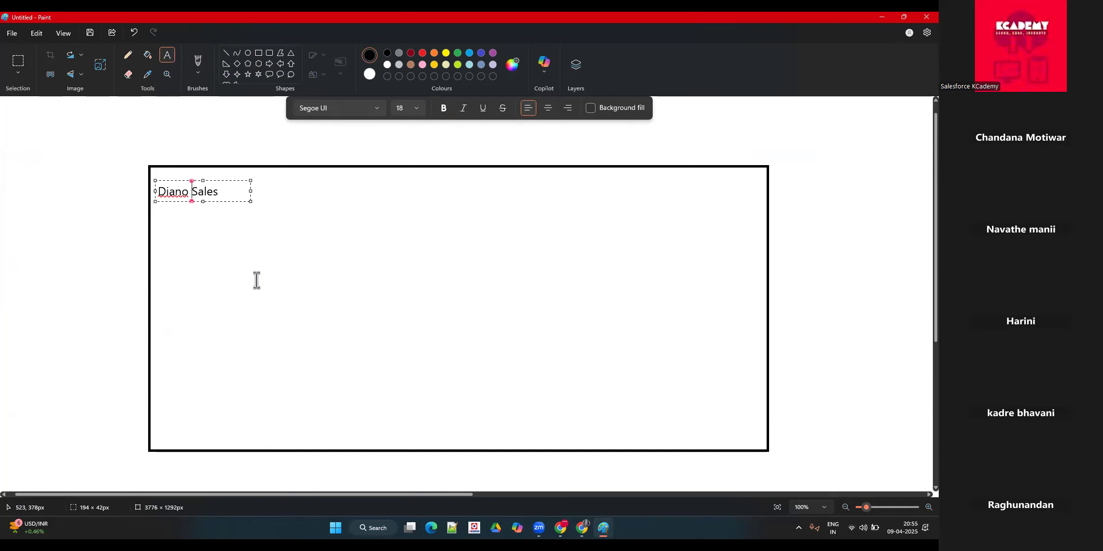
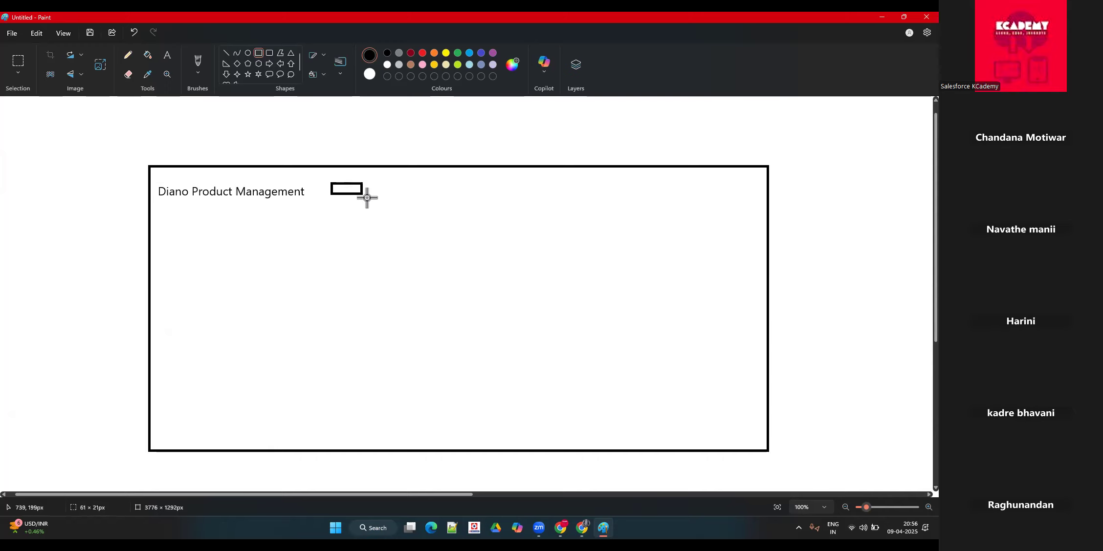
Step: Draw a row of small black-outlined rectangles beside the "Diano Product Management" title, the last one about 164 × 26 px
left_click(350, 225)
mouse_move(395, 184)
left_mouse_down()
mouse_move(442, 197)
mouse_move(631, 196)
left_mouse_up()
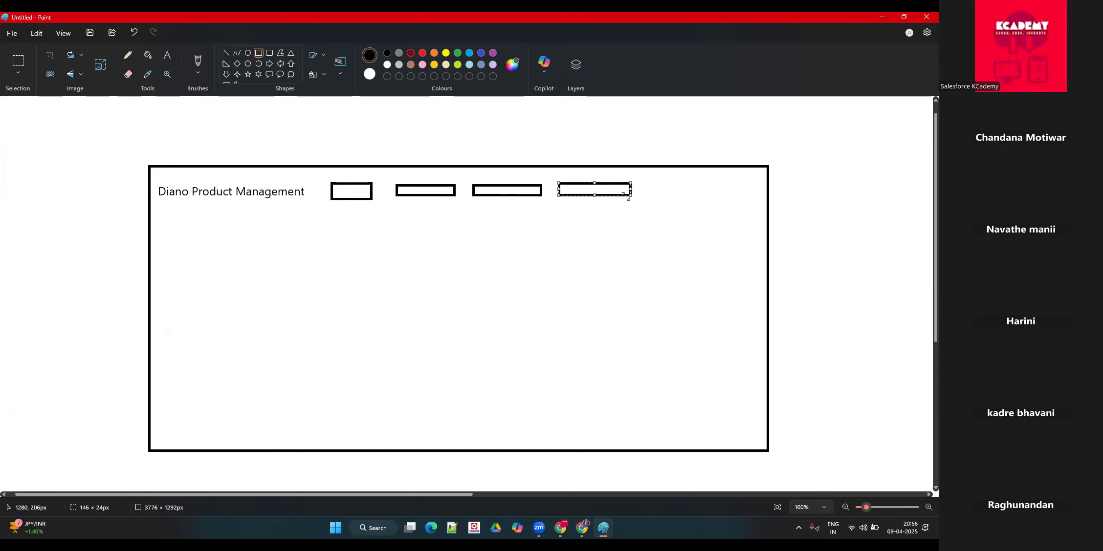
left_click_drag(642, 182, 723, 196)
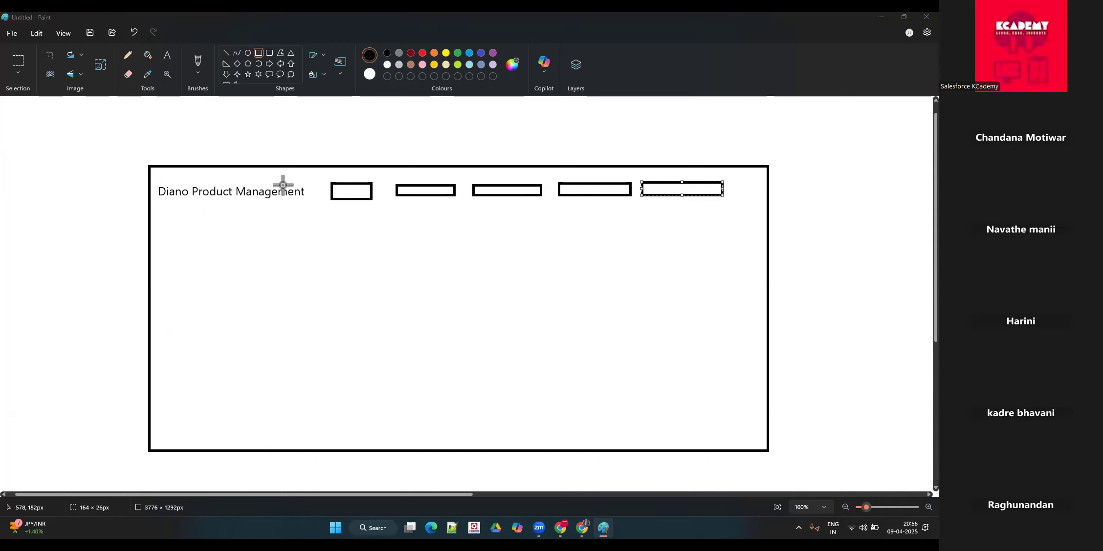
Step: Switch to Salesforce in the browser and open the Sales app from the App Launcher in a new browser tab
key("alt+Tab")
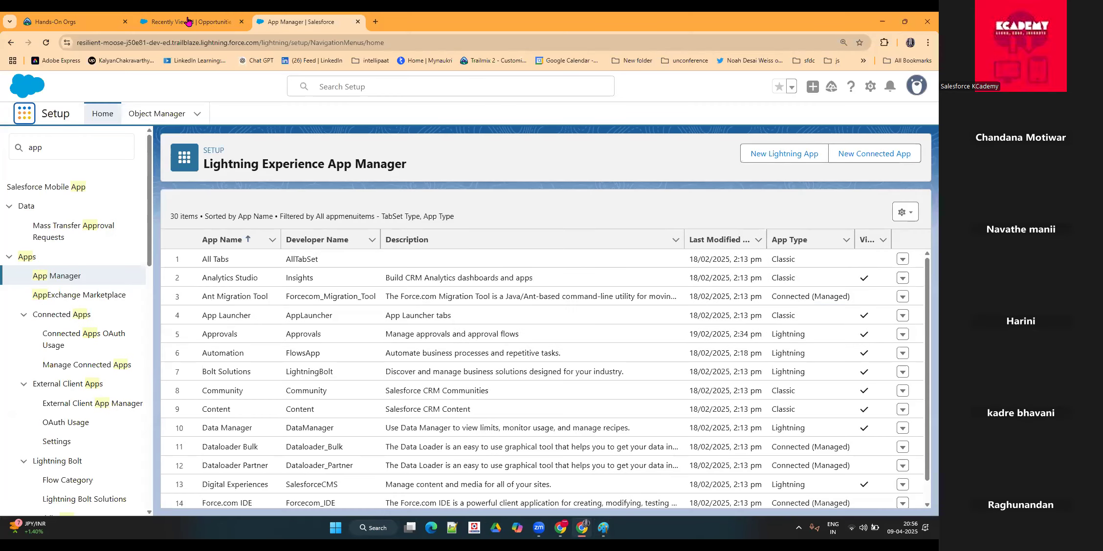
left_click(24, 112)
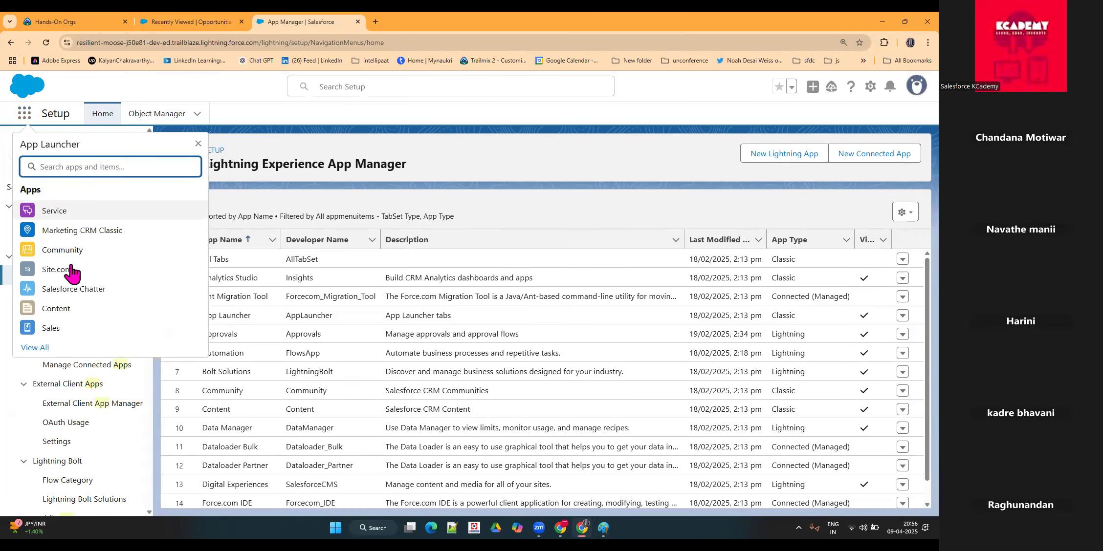
right_click(61, 327)
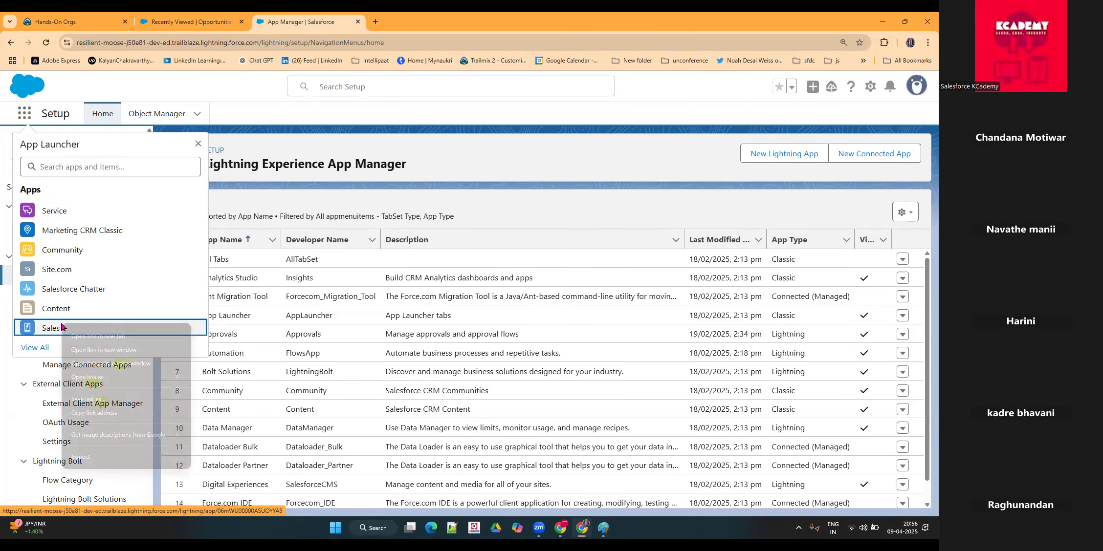
left_click(112, 336)
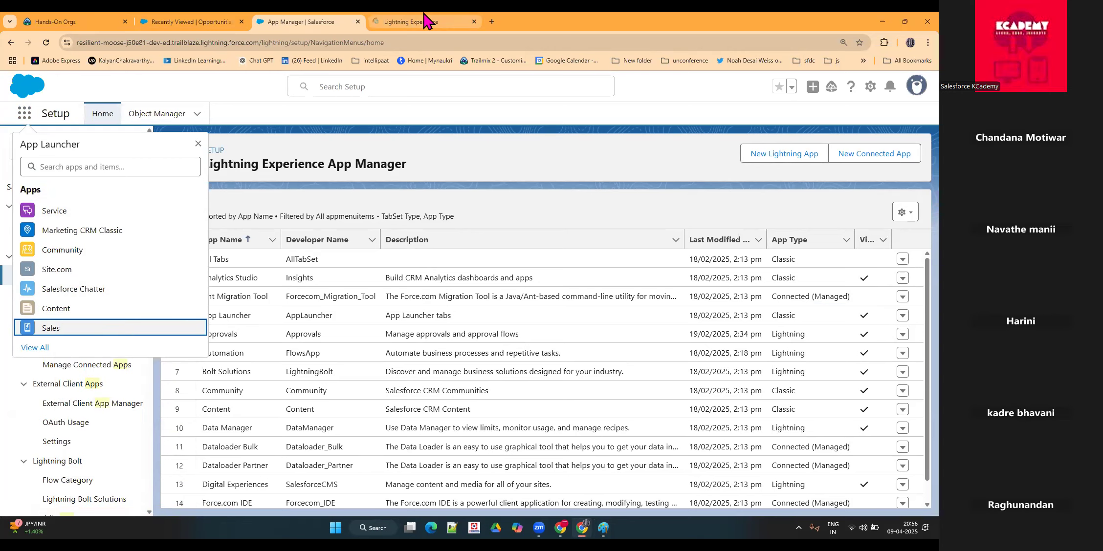
left_click(423, 20)
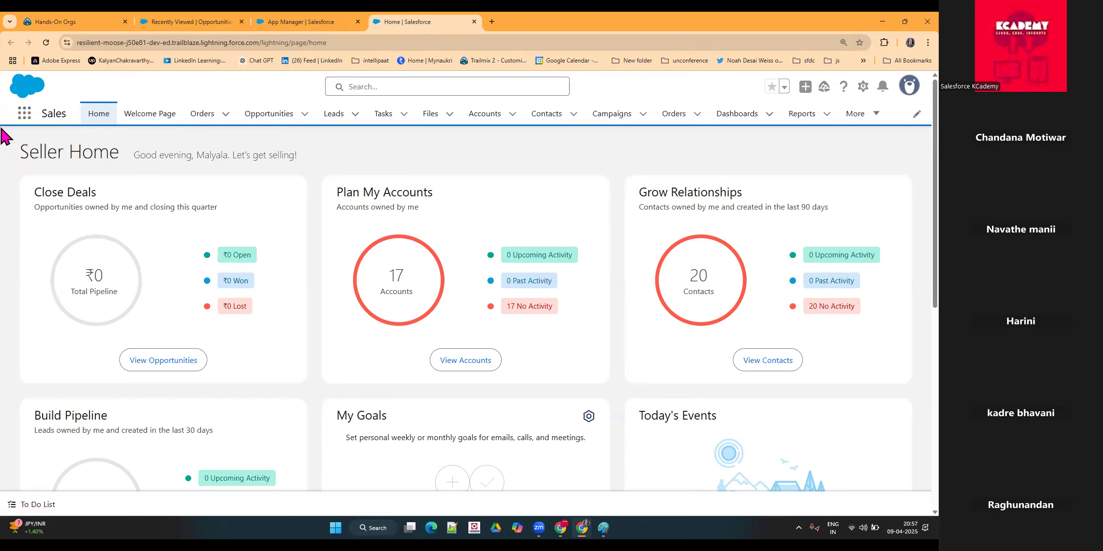
Step: Return to the App Manager and start a new Lightning app named "Diano Product Management" with developer name "Diano_Product_Management"
left_click(327, 14)
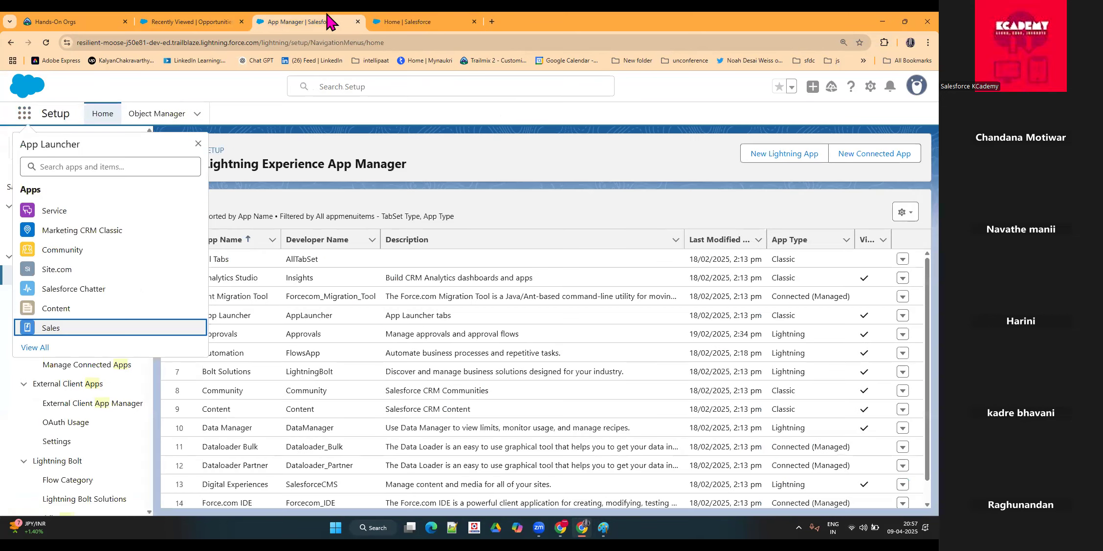
left_click(198, 144)
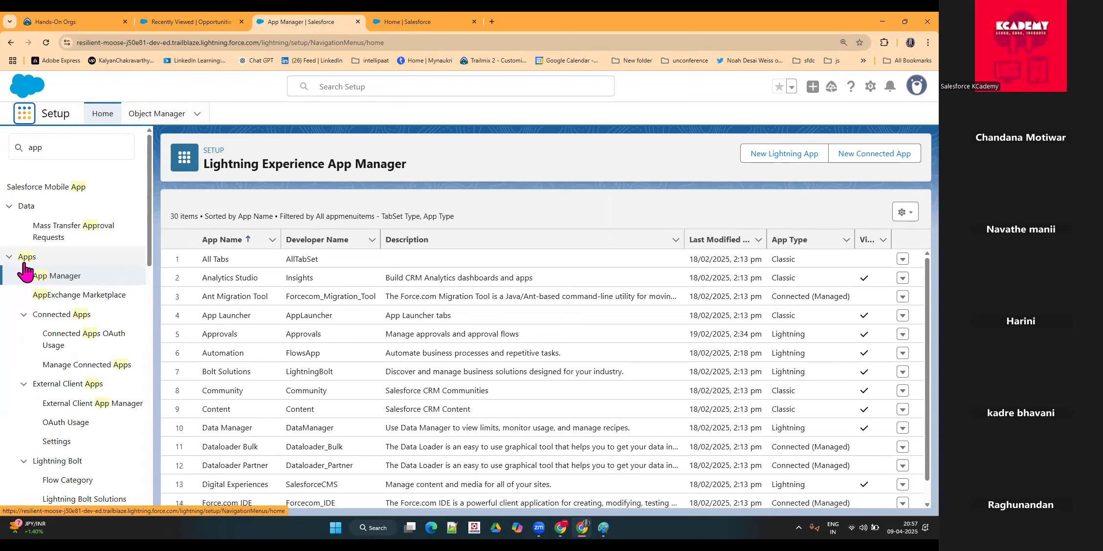
left_click(776, 157)
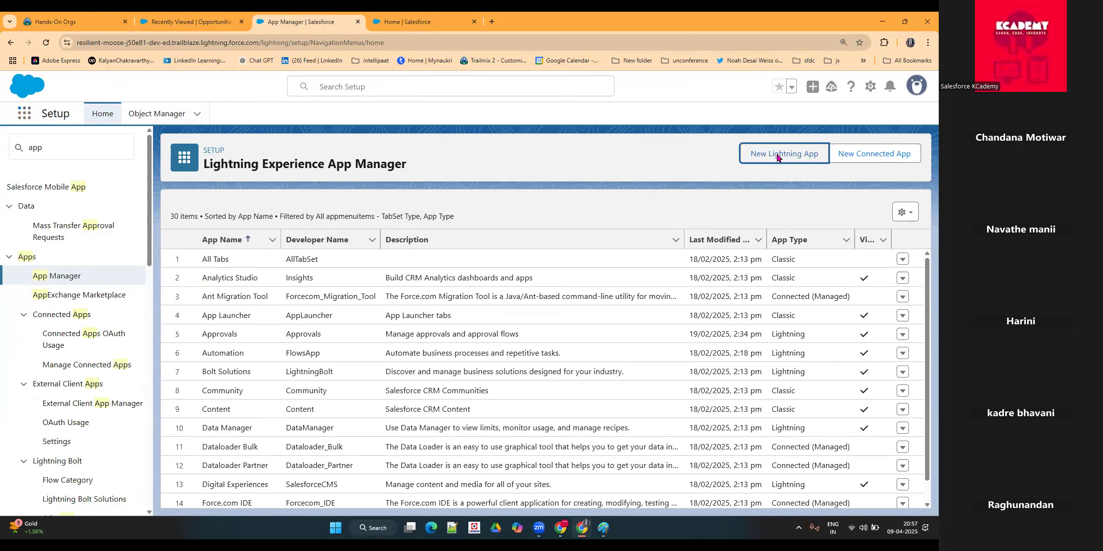
left_click(402, 283)
type("Diano Product Management")
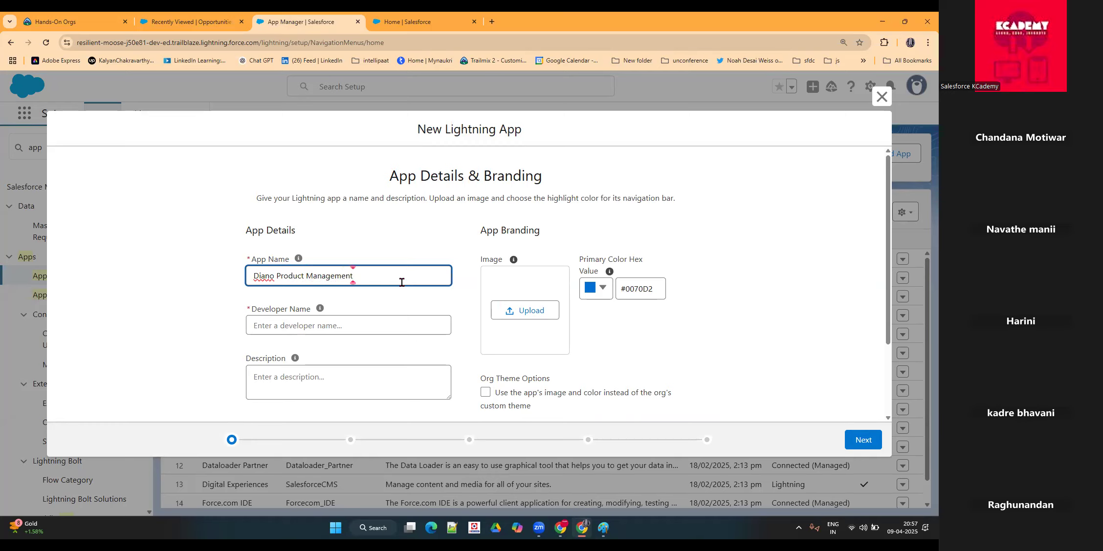
left_click(388, 326)
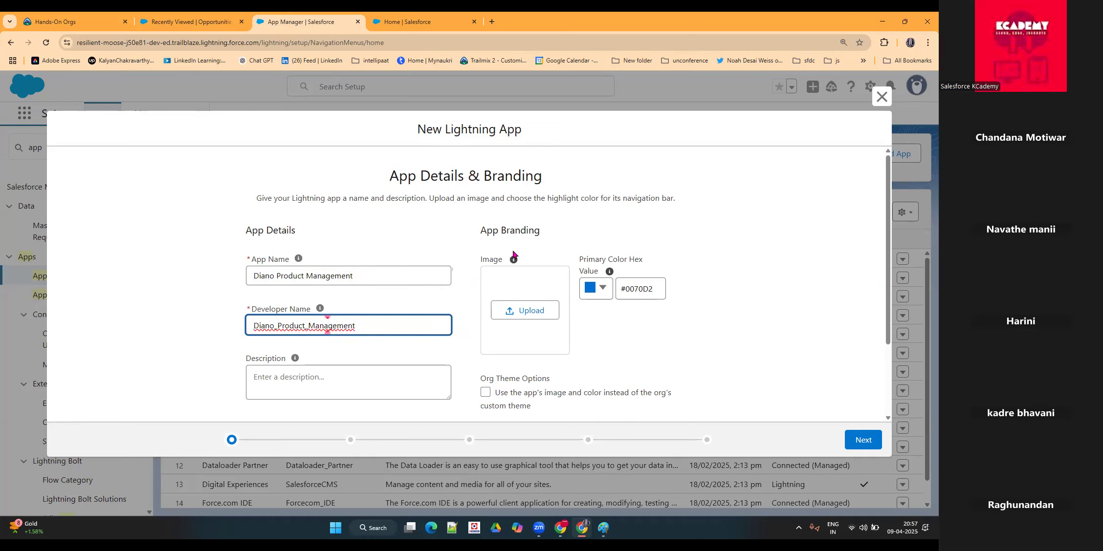
left_click(536, 311)
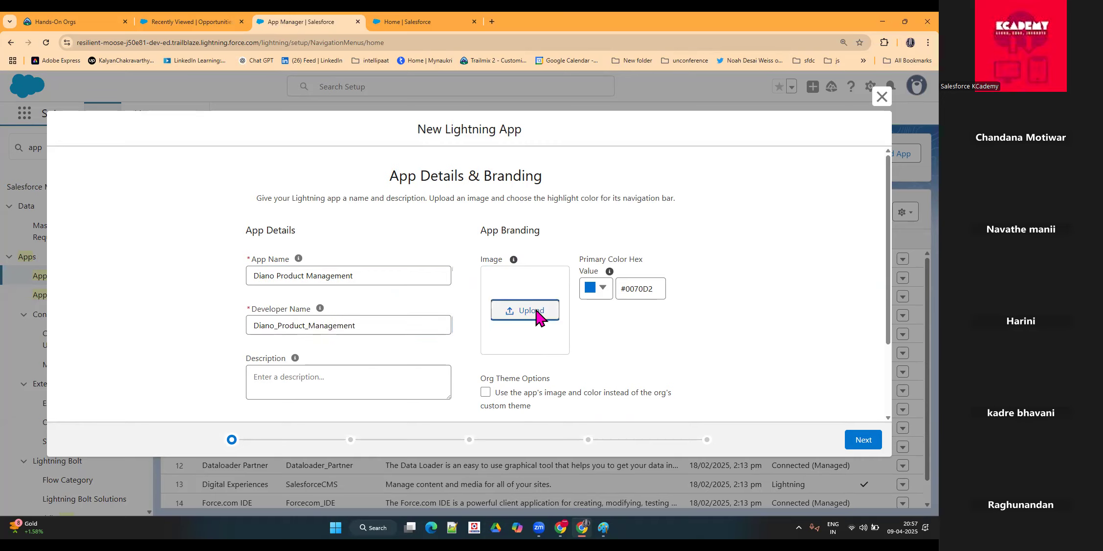
left_click(518, 310)
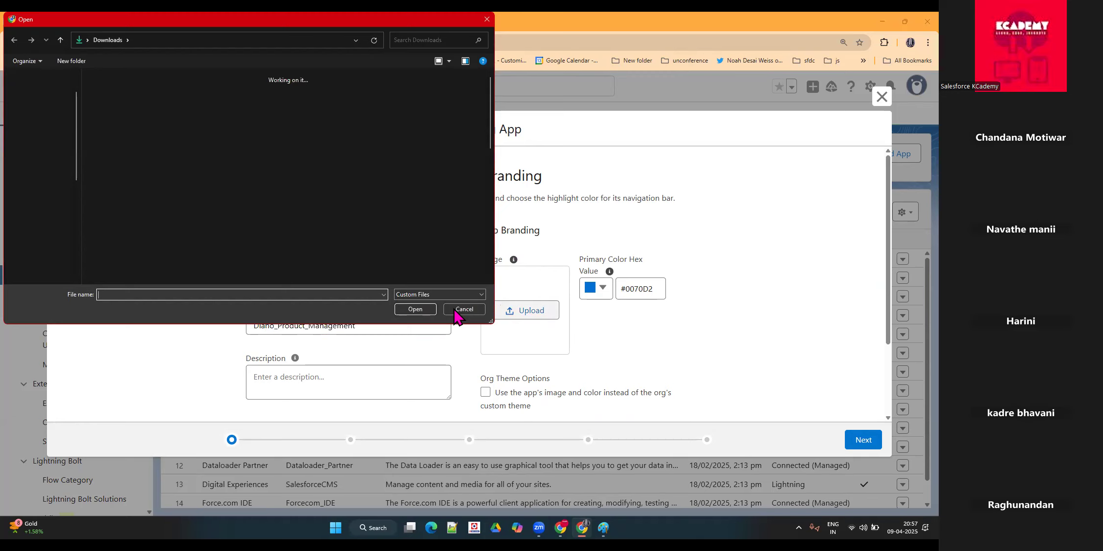
left_click(487, 19)
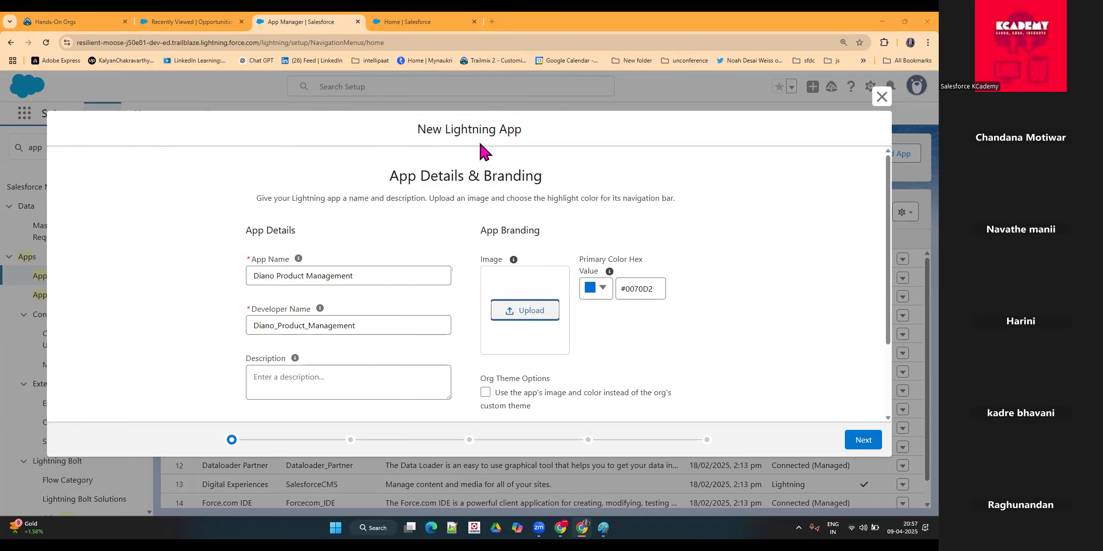
Step: Set the app's primary branding color to pink, #EA339A
left_click(600, 288)
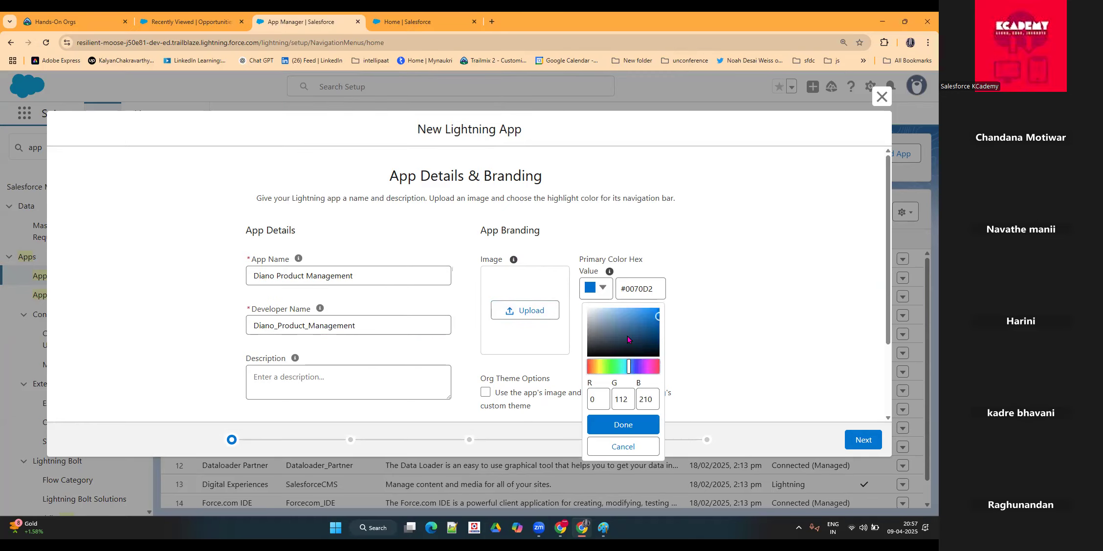
left_click_drag(627, 368, 652, 367)
left_click(647, 316)
left_click(637, 430)
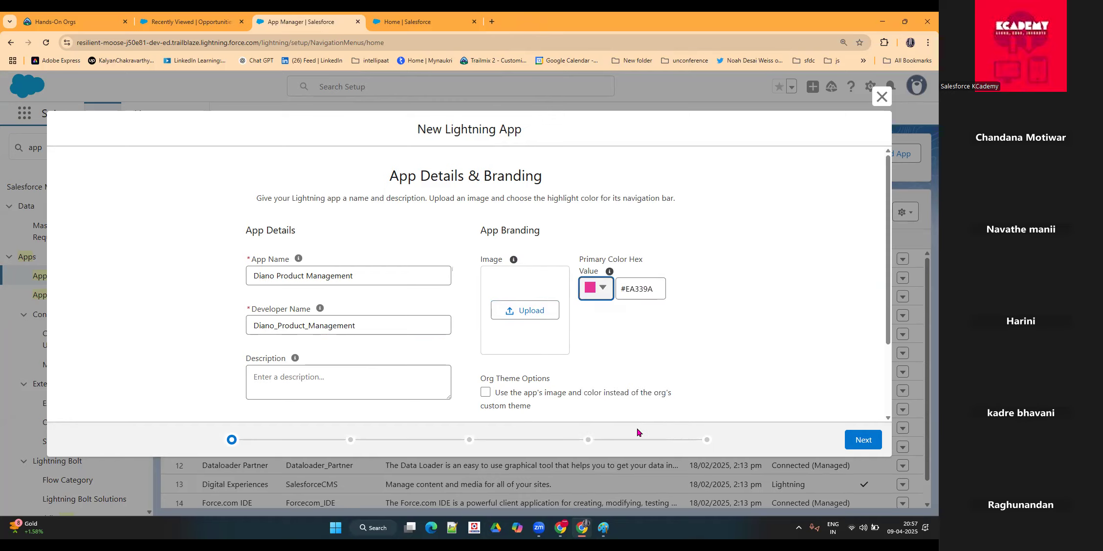
Step: Enter the app description "This app is specifically designed for product management of Diano Company"
scroll(423, 344, "down", 2)
left_click(322, 296)
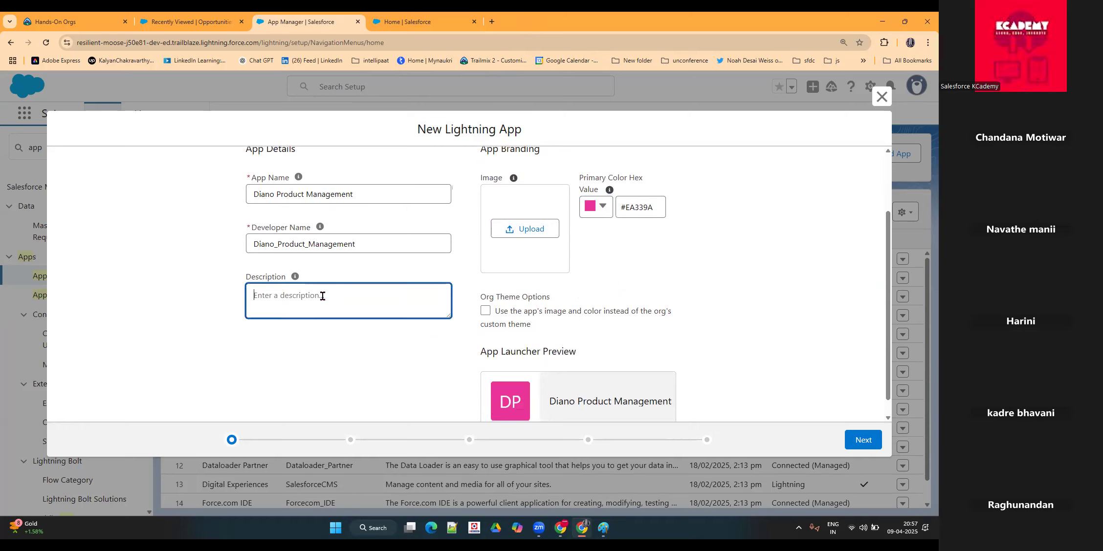
type("This app is specia")
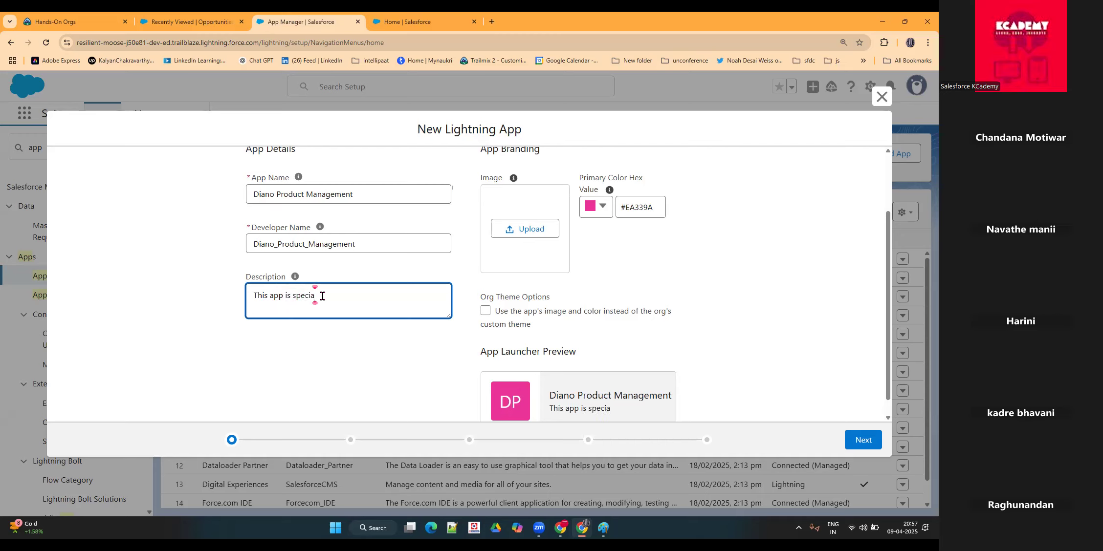
key("BackSpace")
type("fically designed for Main")
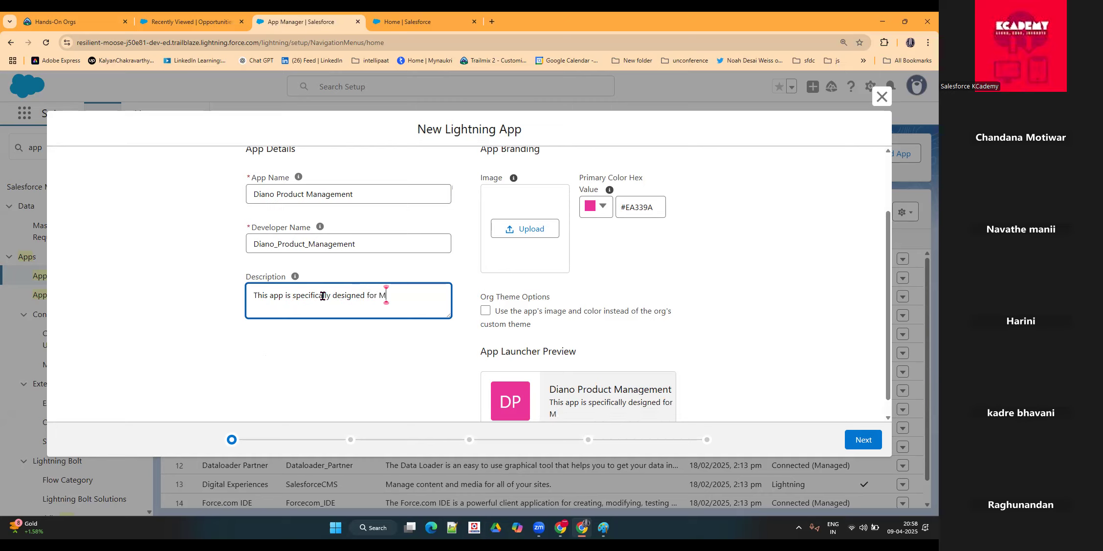
key("BackSpace")
key("BackSpace")
key("BackSpace")
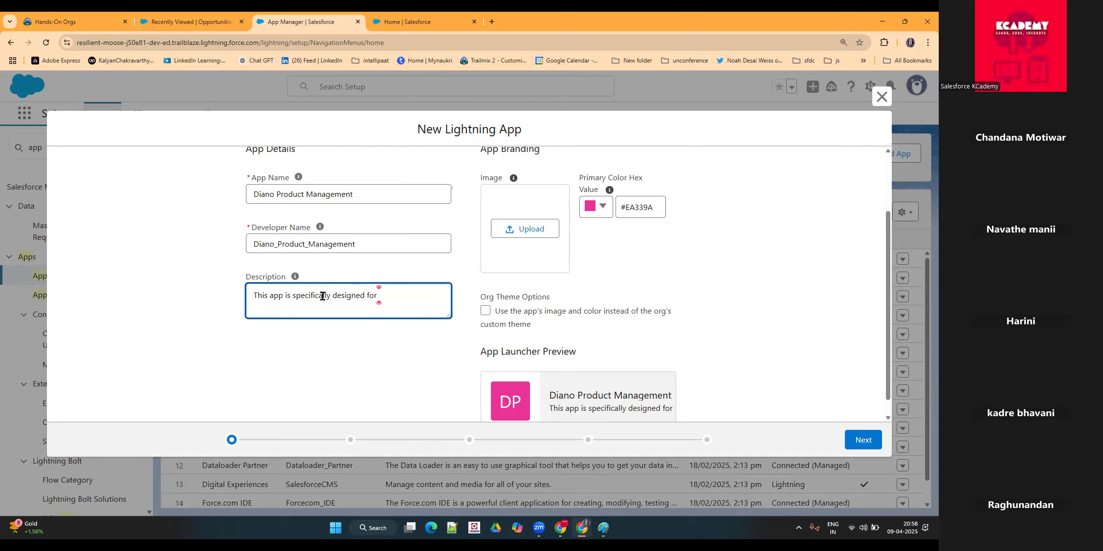
type("prodf")
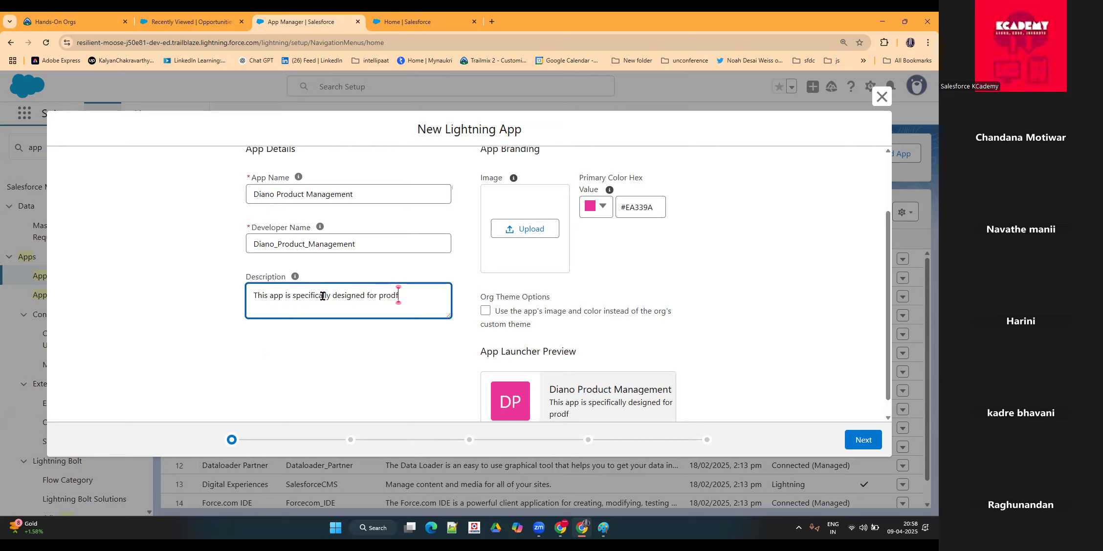
key("BackSpace")
type("duct management")
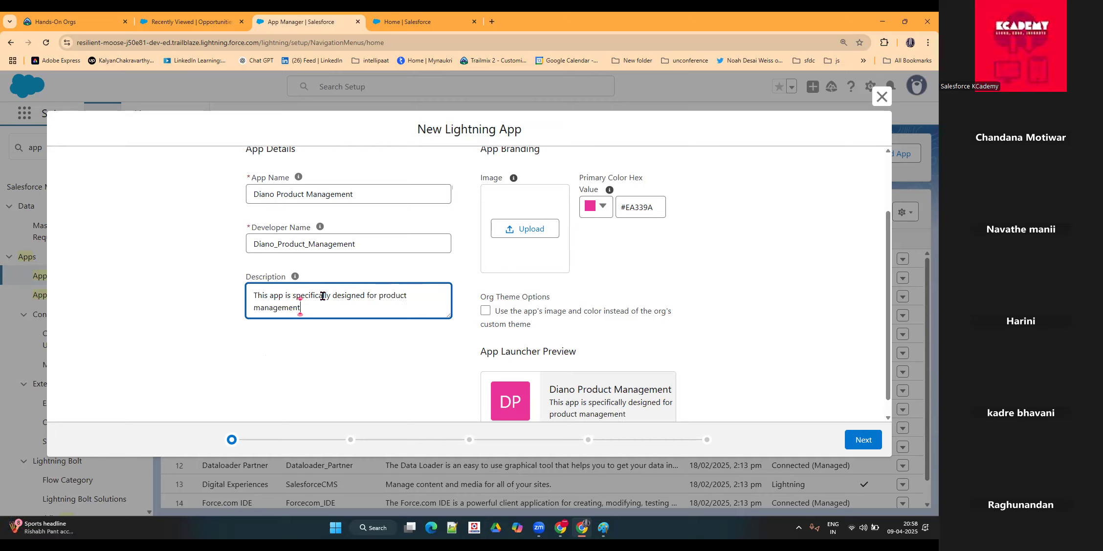
type(" of Diano Company")
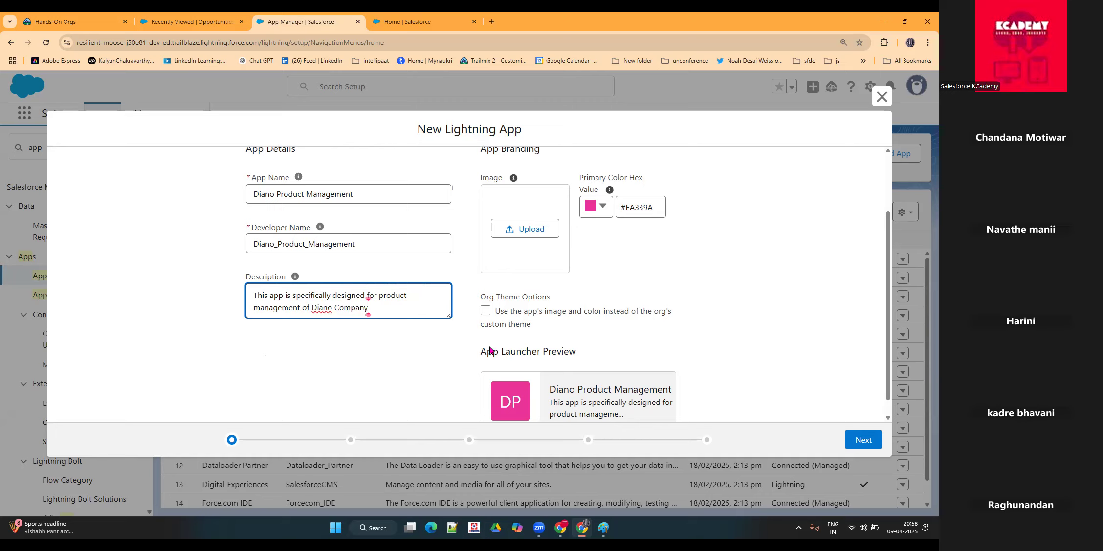
Step: Compare the new app's launcher preview with the app entries in the Sales app's App Launcher
scroll(593, 292, "down", 1)
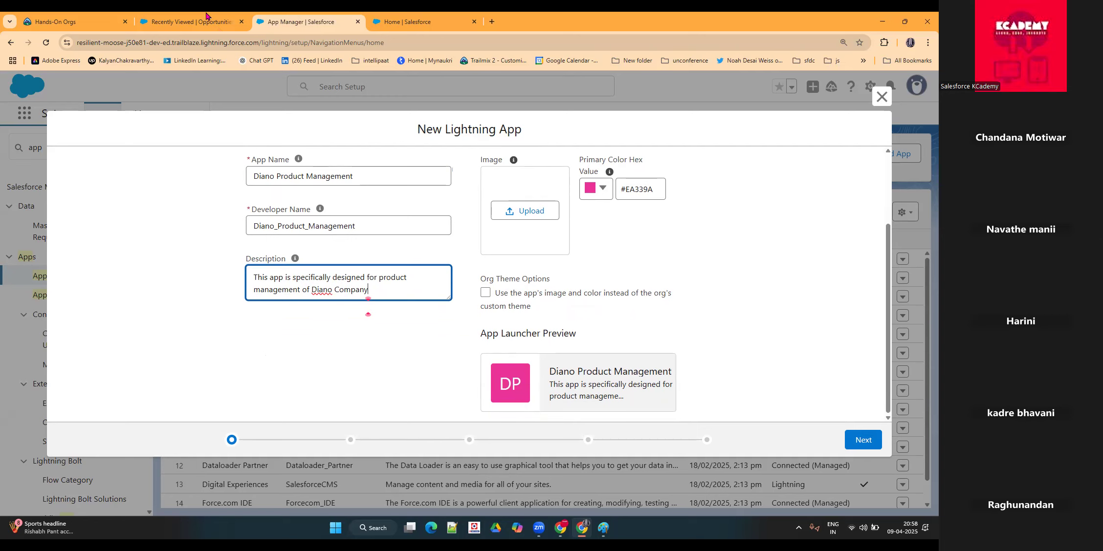
left_click(393, 22)
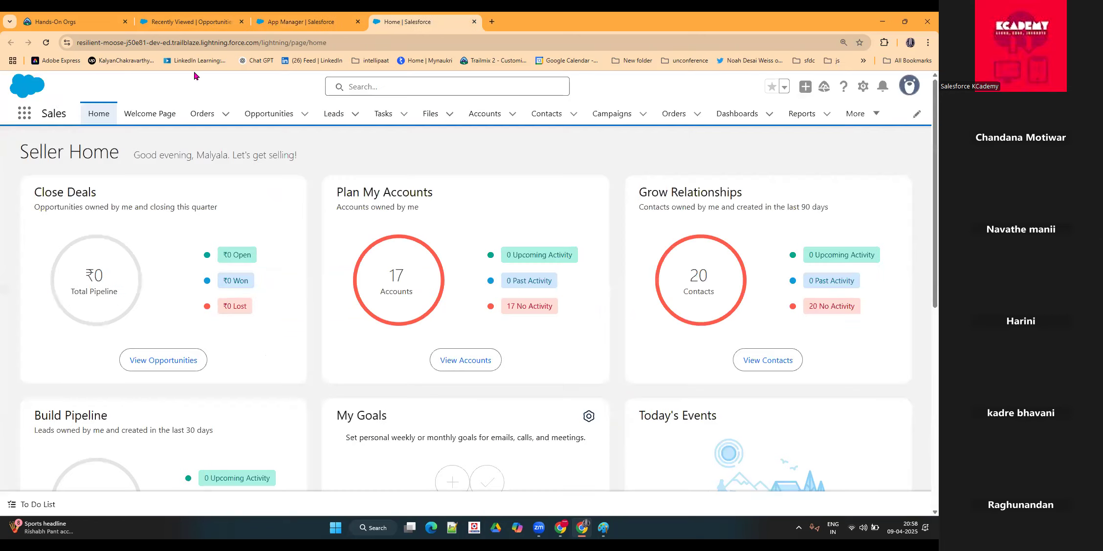
left_click(30, 119)
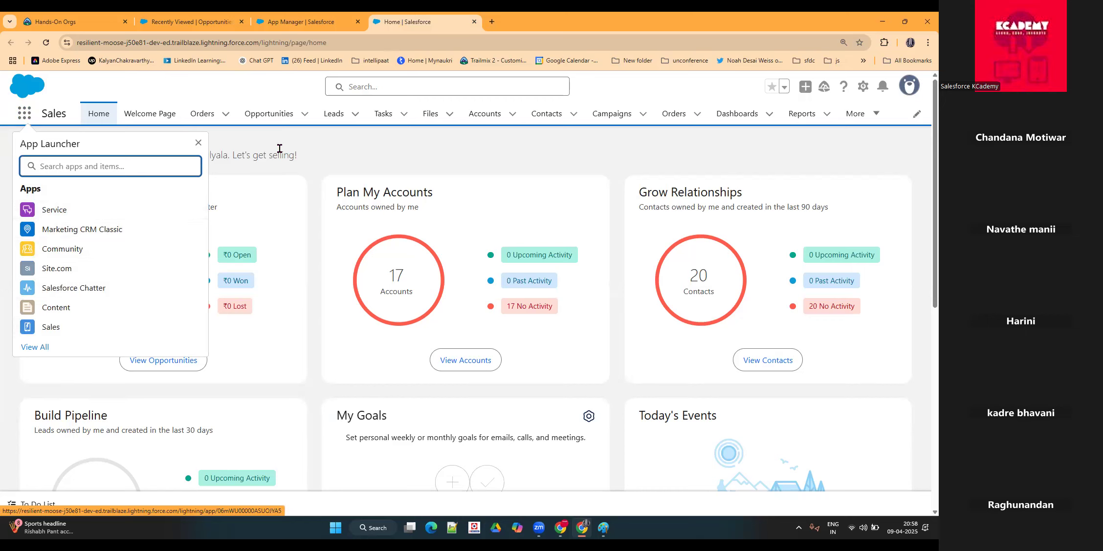
left_click(343, 21)
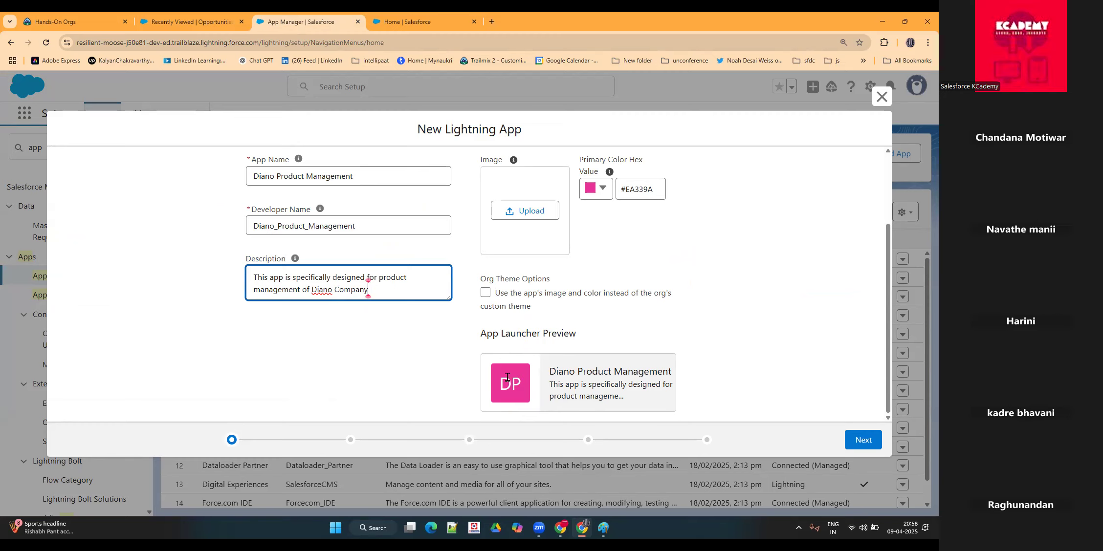
left_click_drag(549, 370, 623, 364)
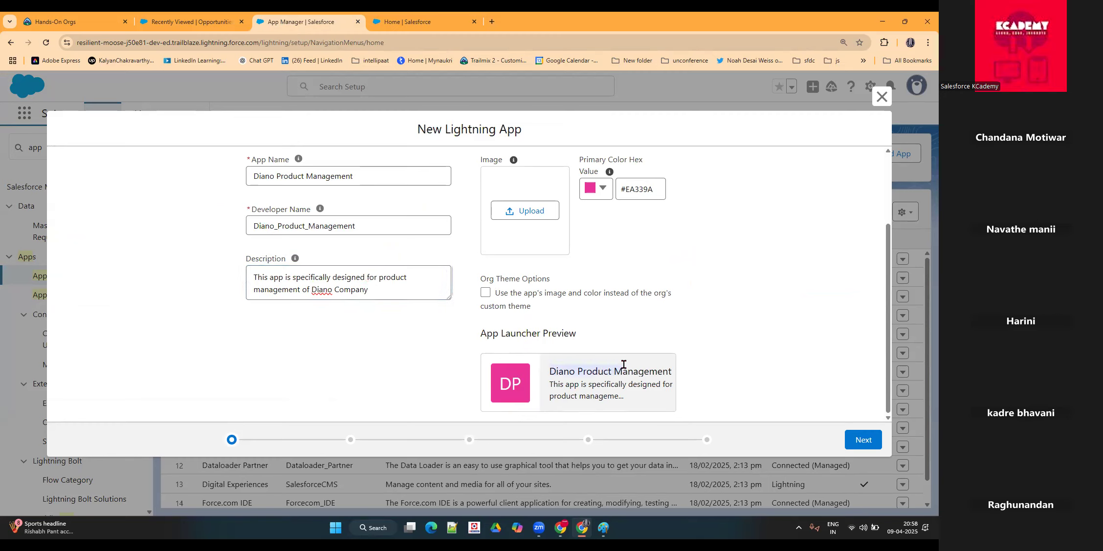
left_click(741, 361)
Step: Accept the app details and continue to the utility items, keeping standard navigation and desktop and phone support
left_click(856, 441)
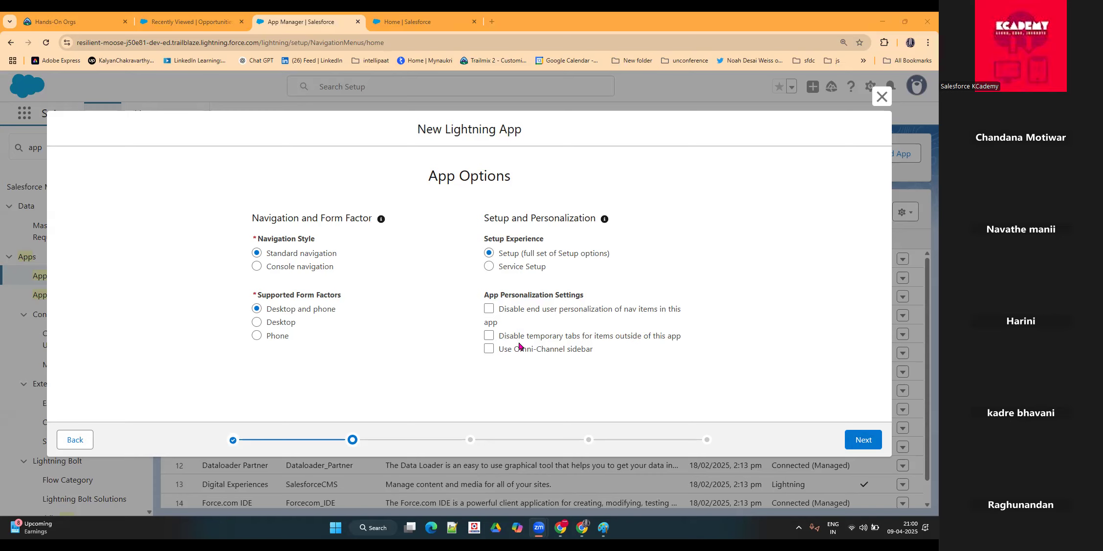
left_click(859, 447)
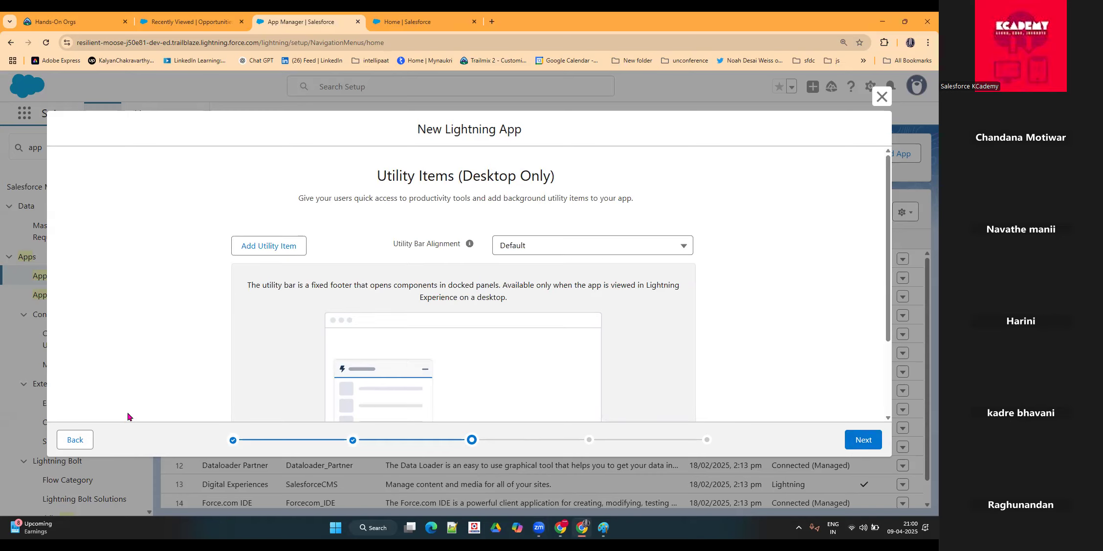
Step: Add the Notes utility item to the new app's utility bar and review its properties
scroll(295, 304, "down", 2)
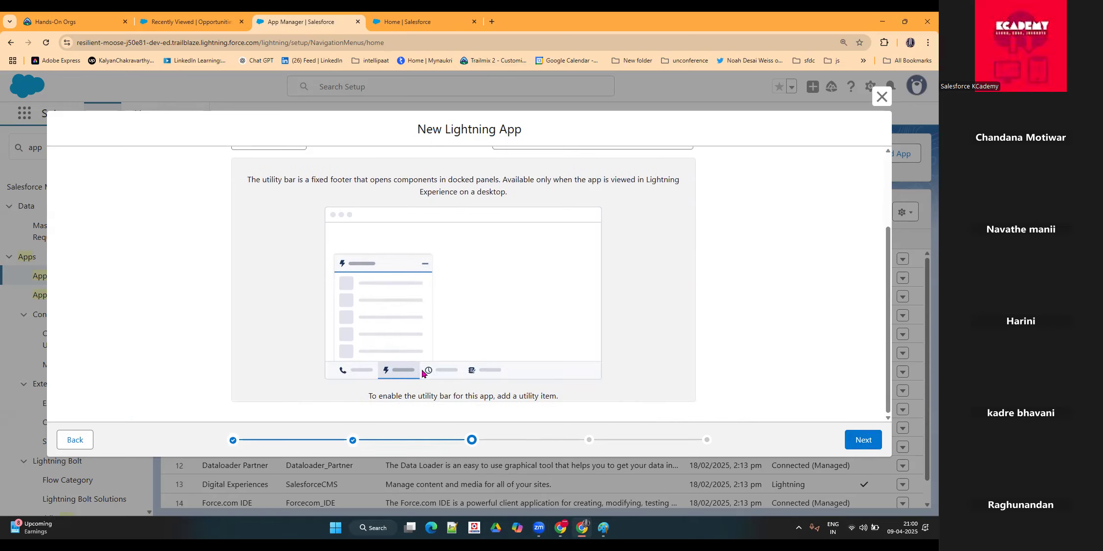
scroll(400, 307, "up", 2)
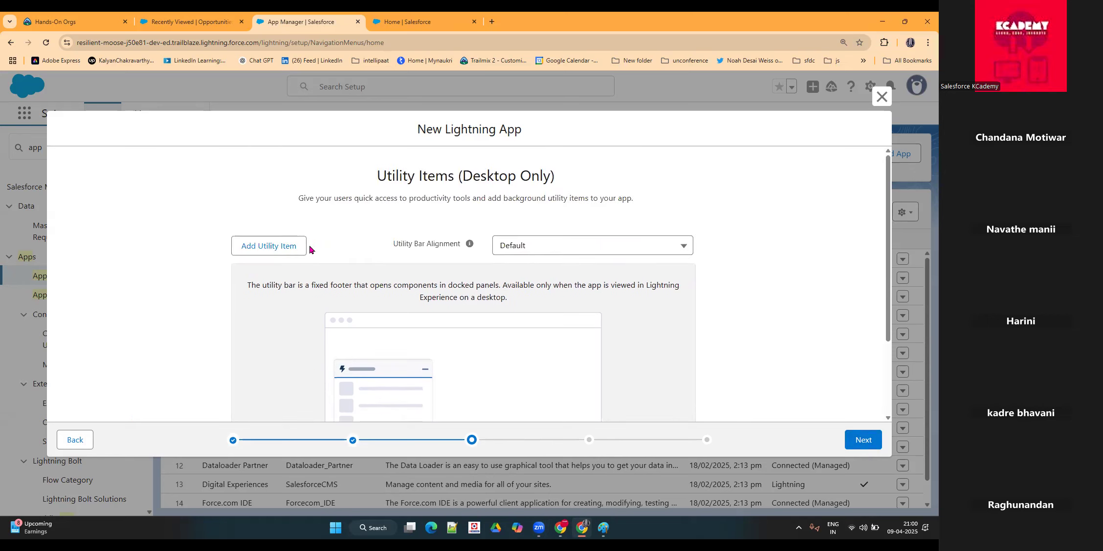
left_click(292, 248)
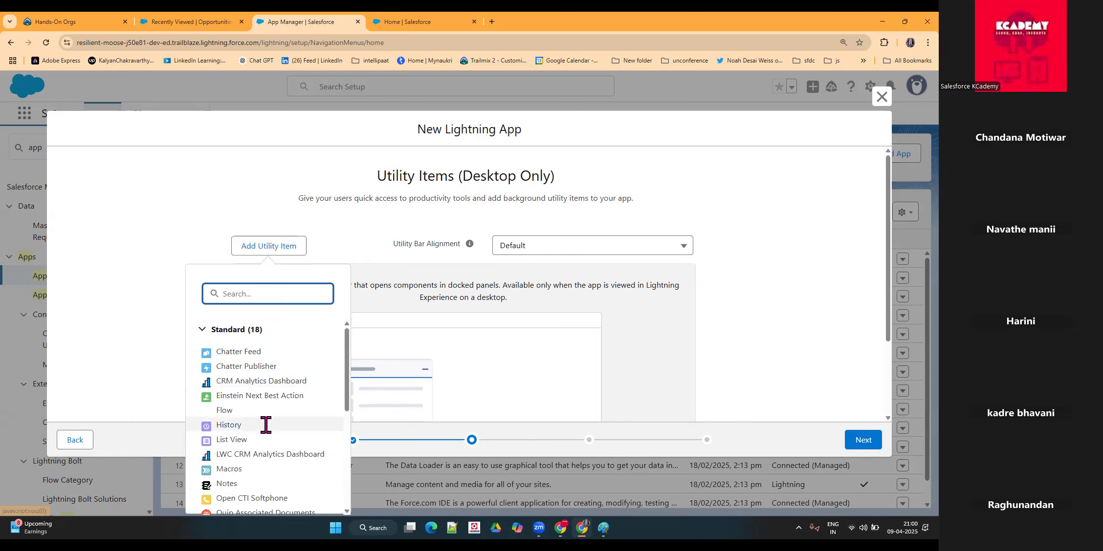
scroll(270, 412, "down", 3)
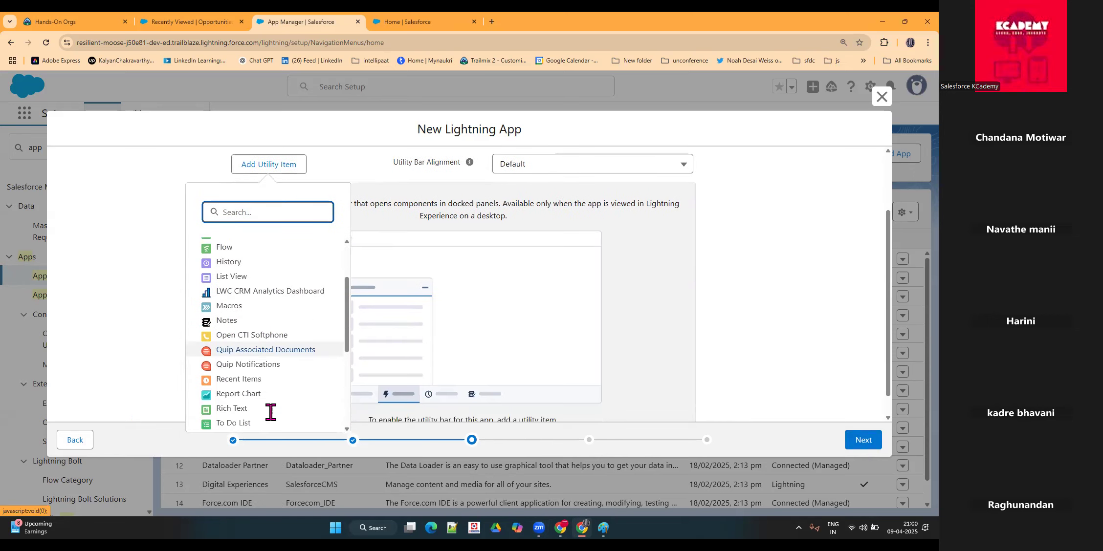
left_click(244, 318)
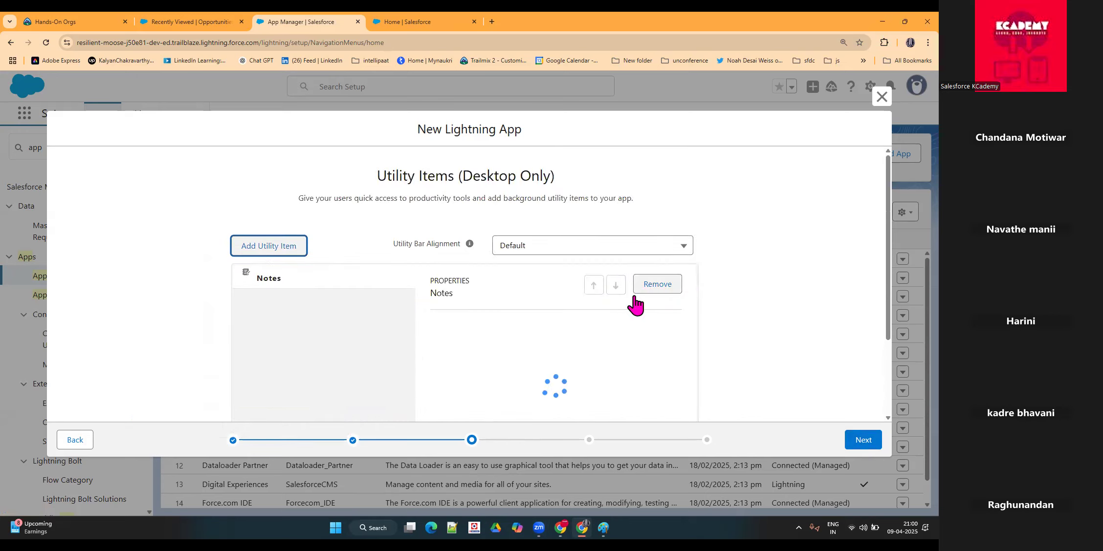
scroll(401, 303, "down", 2)
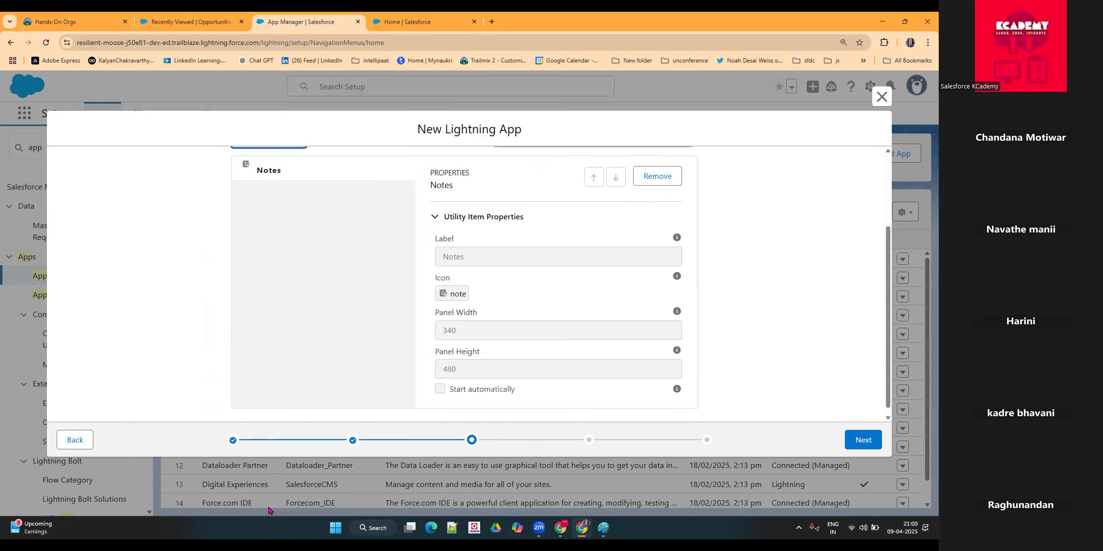
Step: View the To Do List utility in the Sales app's footer, circle it as an example, and return to the app wizard
left_click(408, 24)
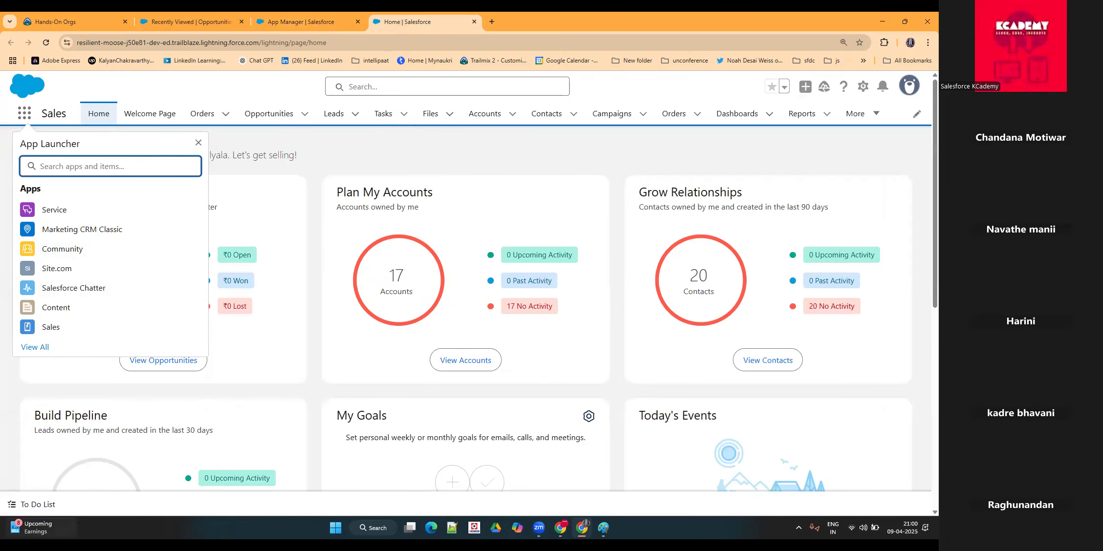
left_click_drag(54, 474, 49, 457)
left_click(298, 22)
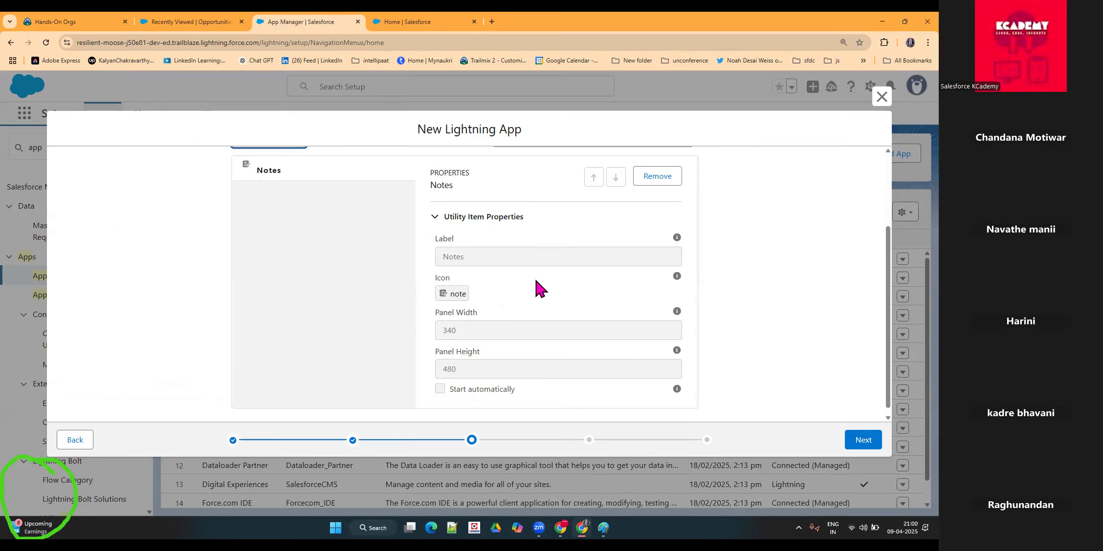
Step: Accept the Notes utility item with its default properties and continue to the navigation items
scroll(331, 264, "up", 1)
scroll(331, 264, "up", 2)
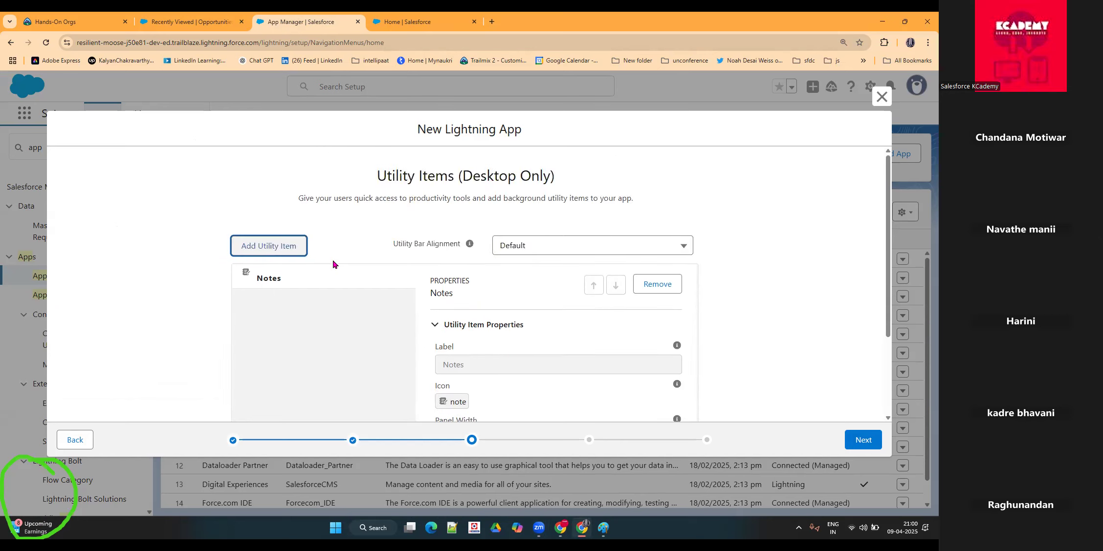
scroll(374, 300, "down", 4)
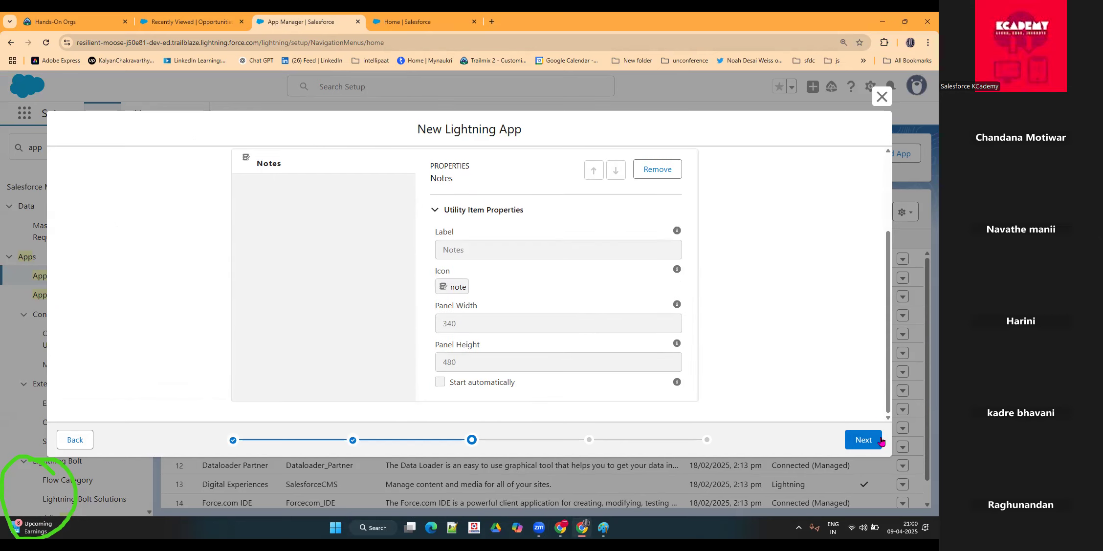
left_click(863, 440)
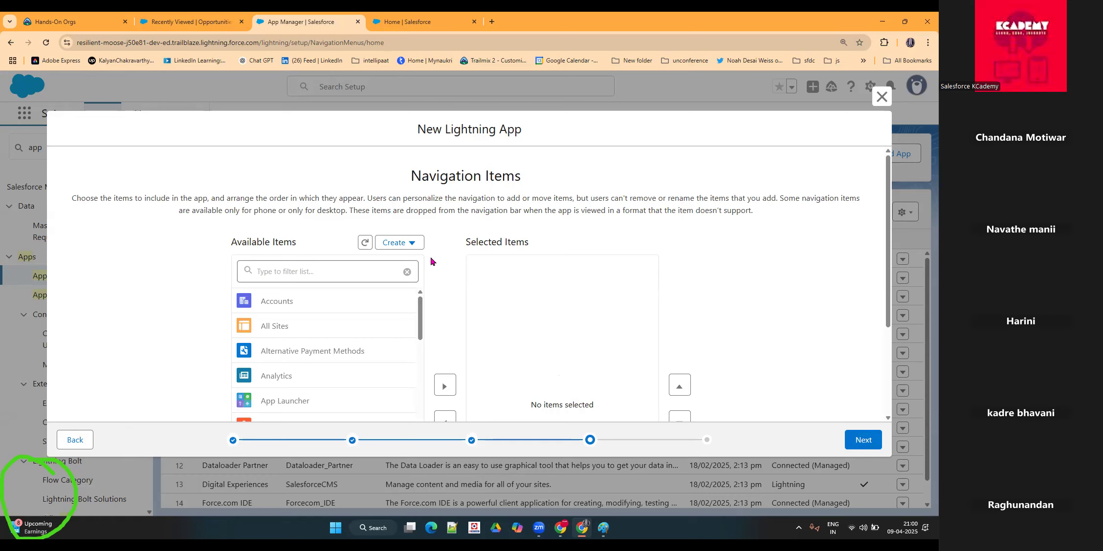
Step: In Paint, frame the sketch's first tab box with a rectangle about 100 × 115 px and pencil A, C and P below the next three
left_click(604, 530)
left_click_drag(331, 168, 381, 222)
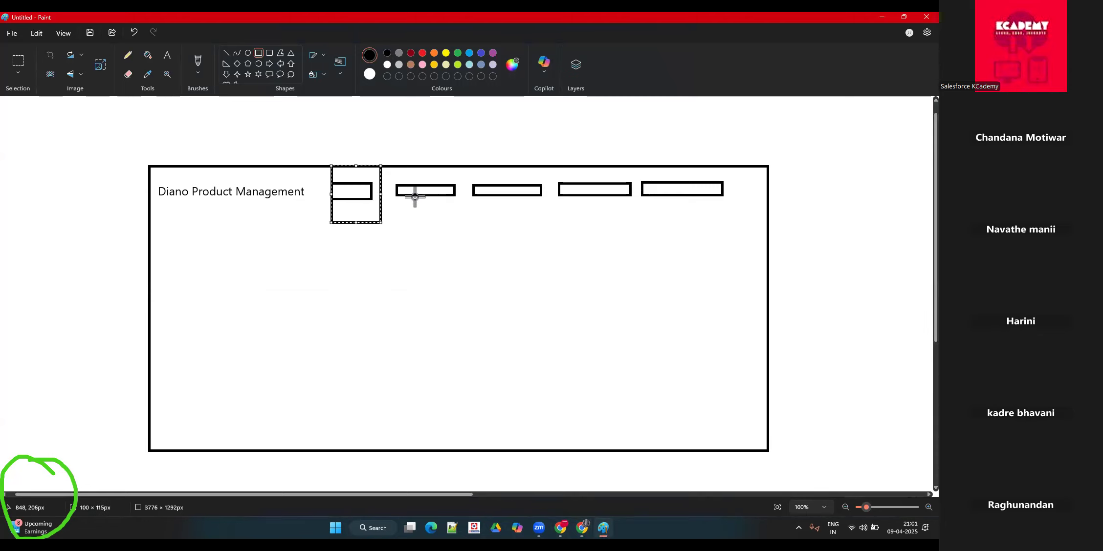
left_click(166, 55)
left_click(127, 56)
mouse_move(437, 230)
left_mouse_down()
mouse_move(443, 215)
mouse_move(528, 234)
left_mouse_up()
mouse_move(593, 212)
left_mouse_down()
mouse_move(595, 248)
mouse_move(586, 222)
left_mouse_up()
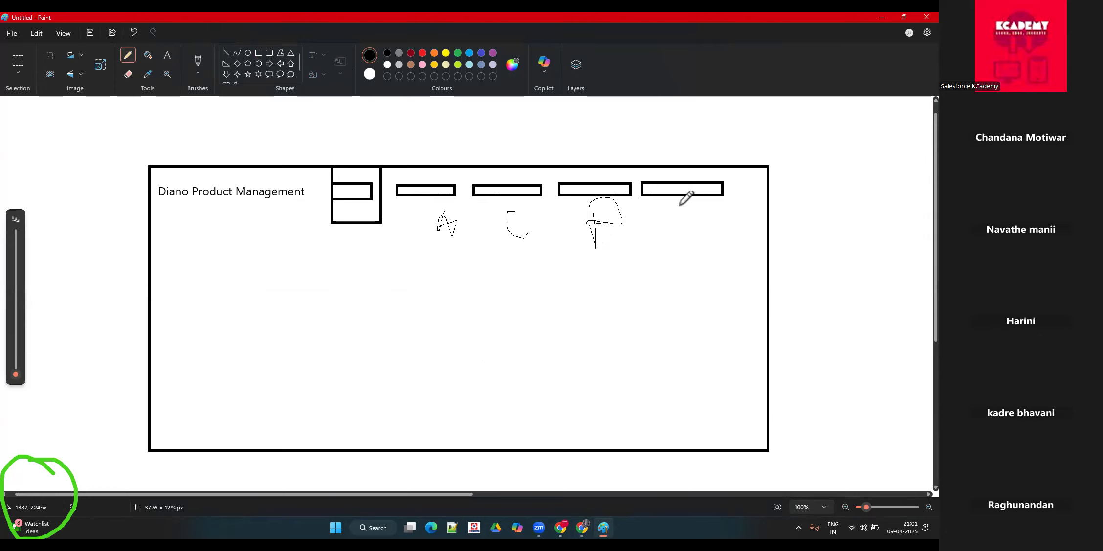
Step: Switch back to Salesforce and add Accounts and Contacts to the app's selected navigation items
key("alt+Tab")
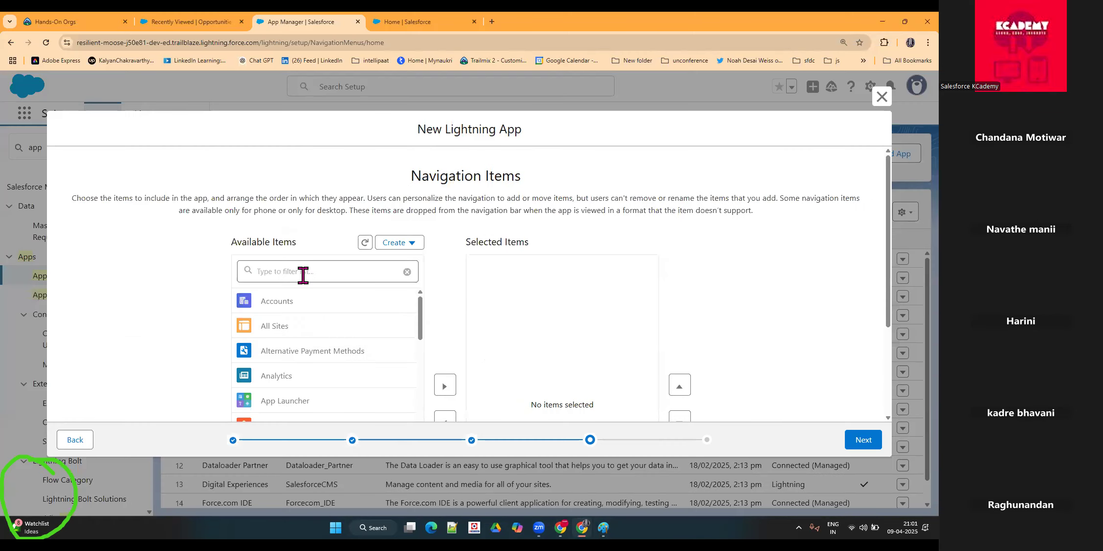
left_click(304, 309)
left_click(445, 278)
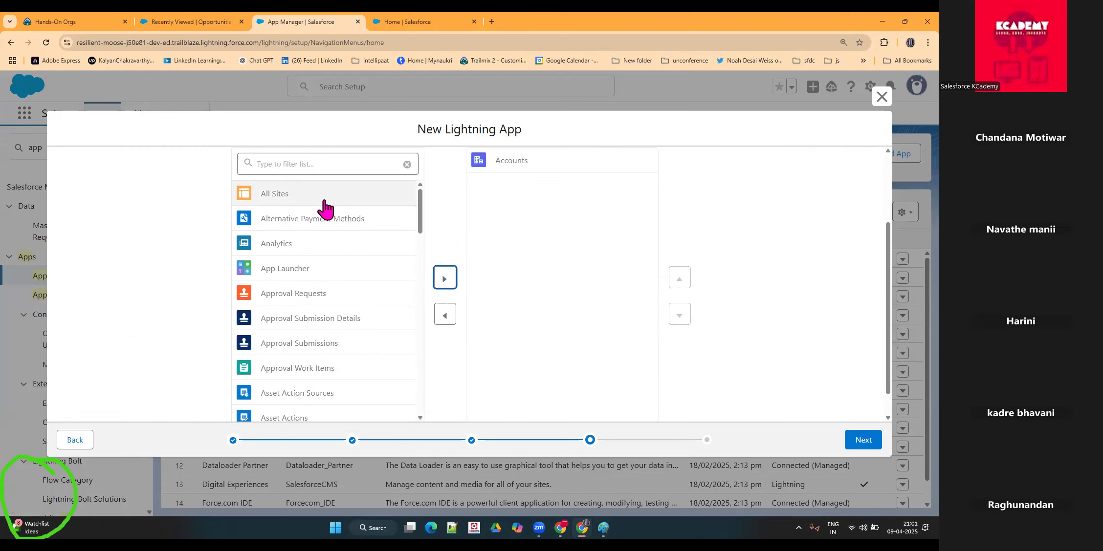
left_click(314, 165)
type("con")
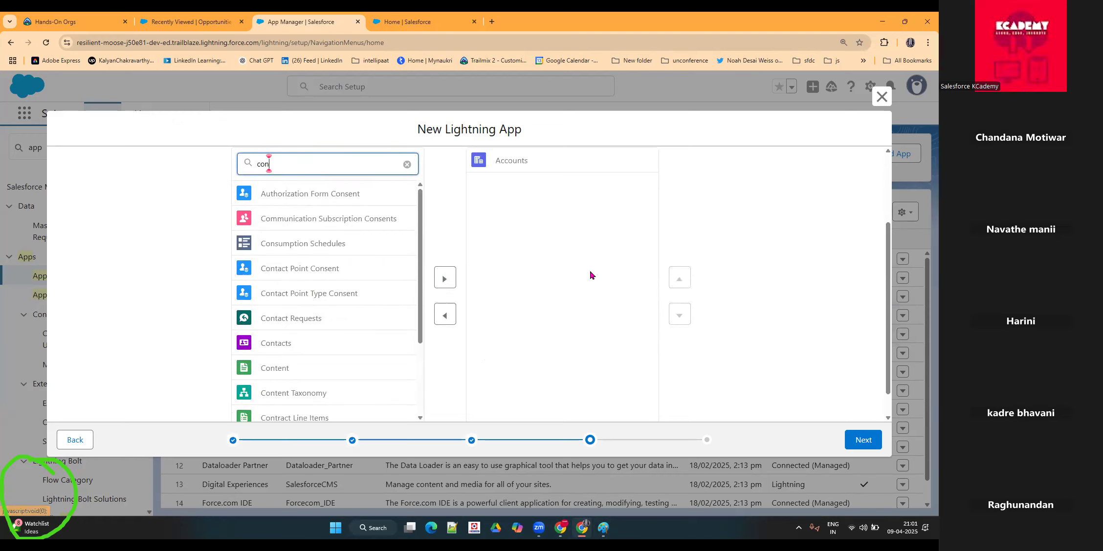
left_click(306, 345)
left_click(445, 280)
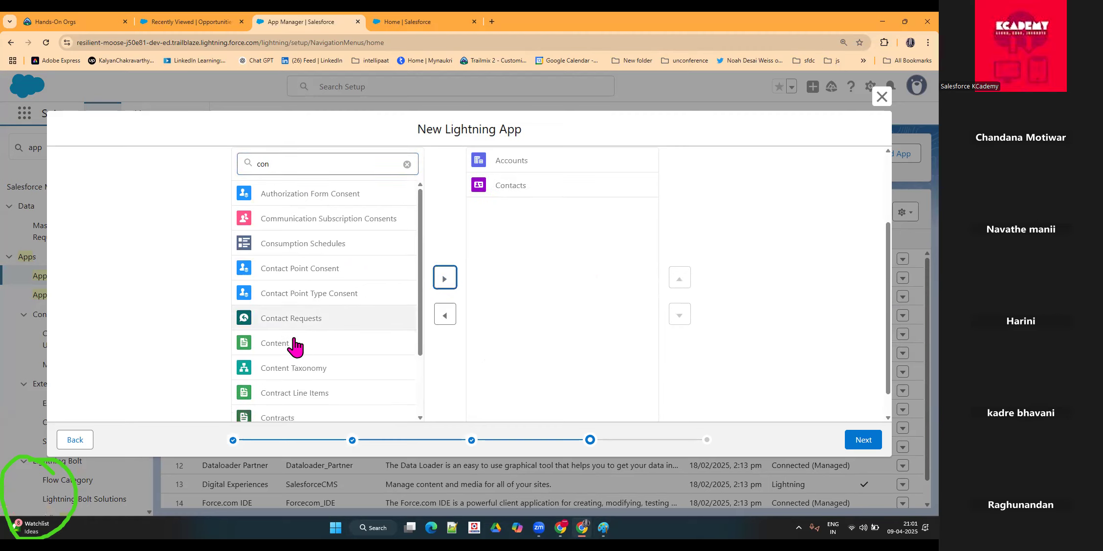
Step: Filter the available items by "prod" and add Products to the selected navigation items
scroll(295, 344, "down", 2)
scroll(295, 341, "up", 2)
left_click(331, 163)
double_click(332, 163)
type("prod")
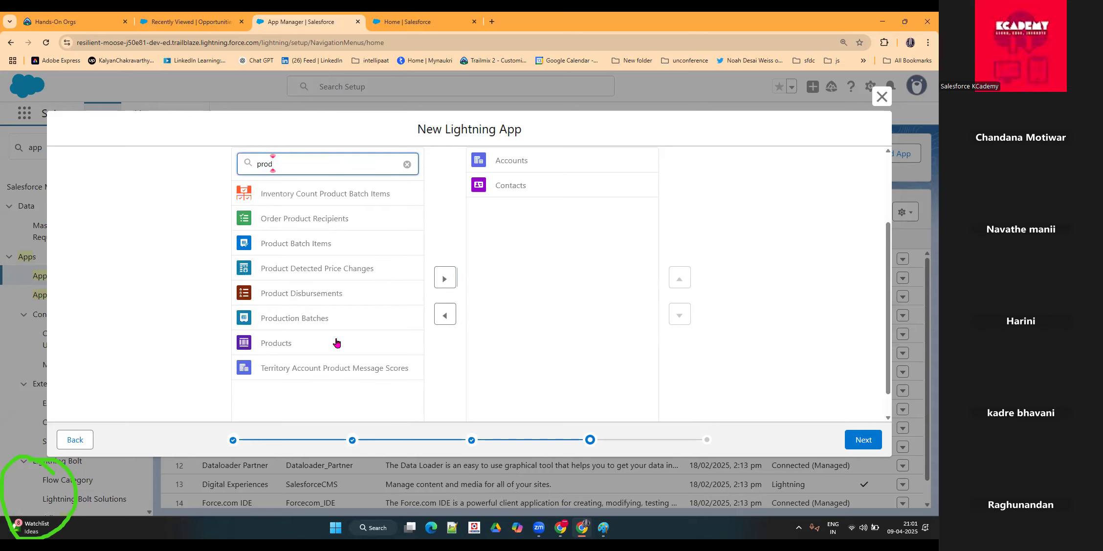
left_click(445, 278)
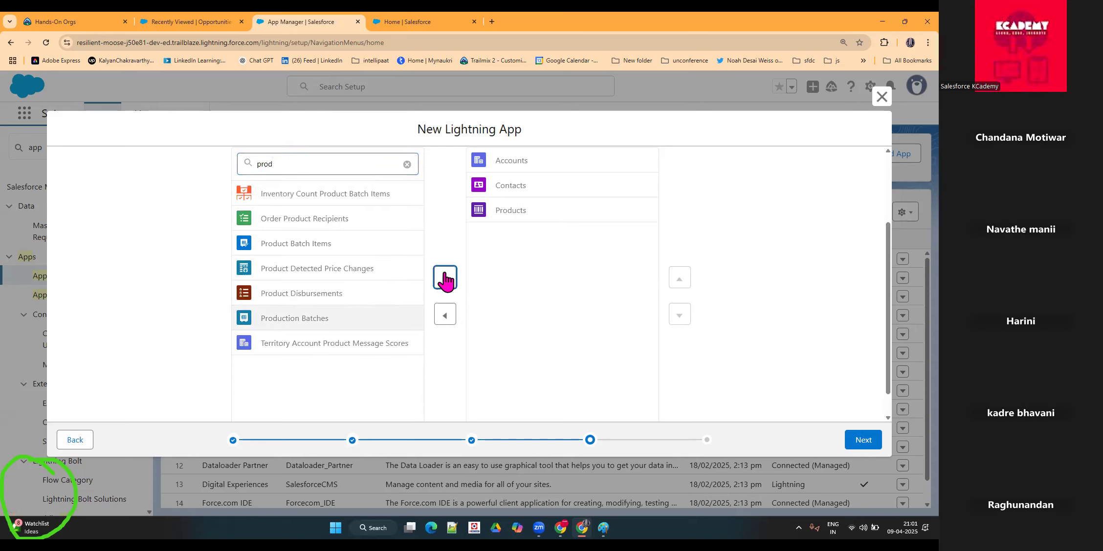
Step: Find Opportunities and Reports among the available items and add both to the selected navigation items
left_click(408, 165)
type("op")
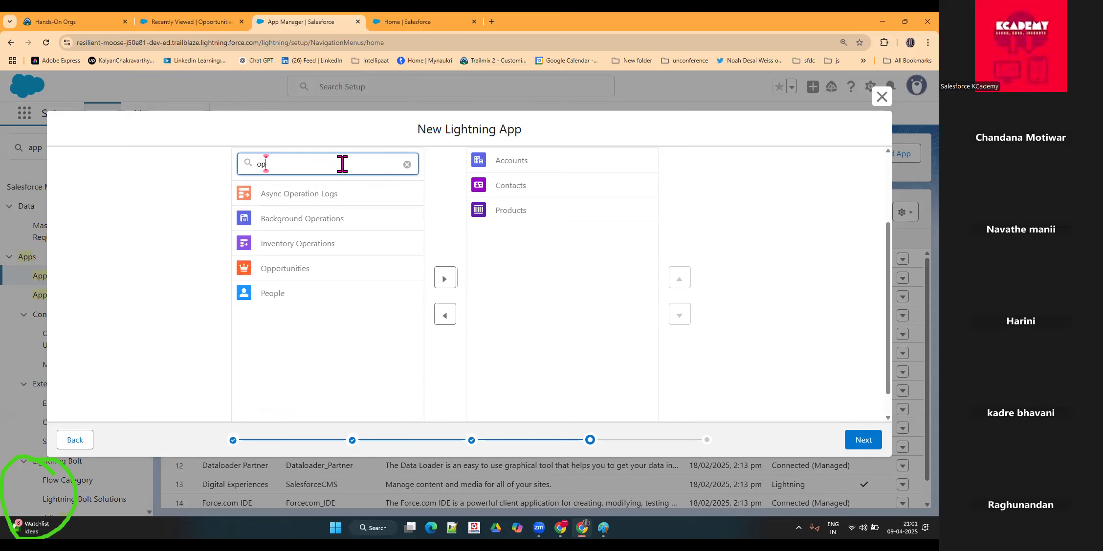
left_click(365, 270)
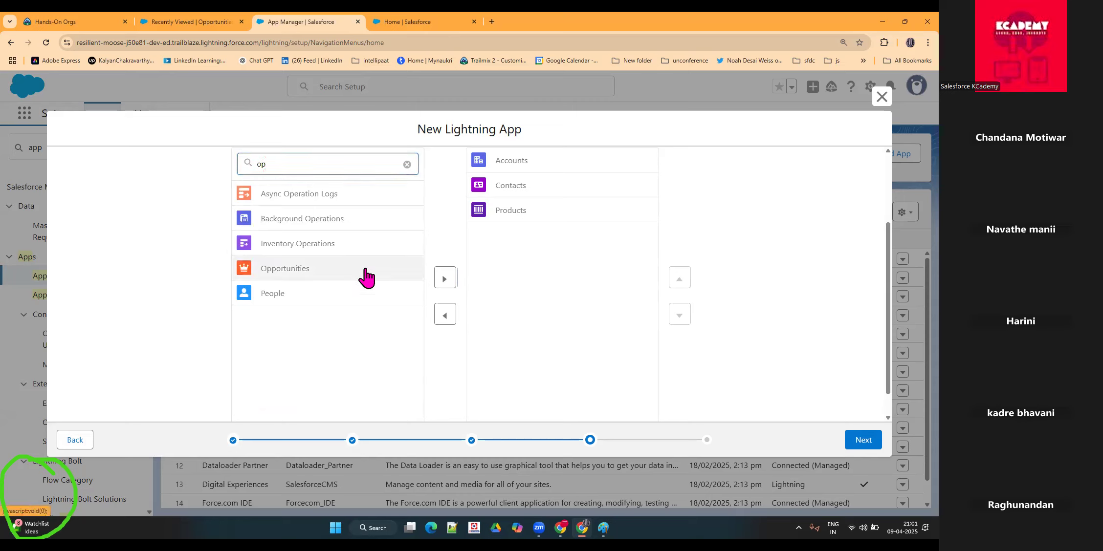
left_click(441, 278)
double_click(349, 168)
type("repo")
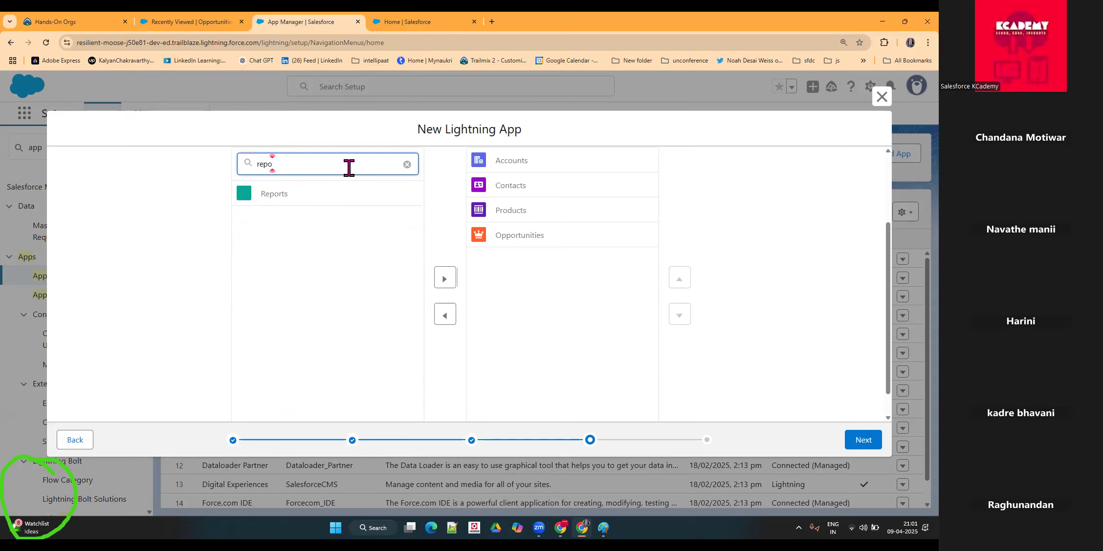
left_click(323, 191)
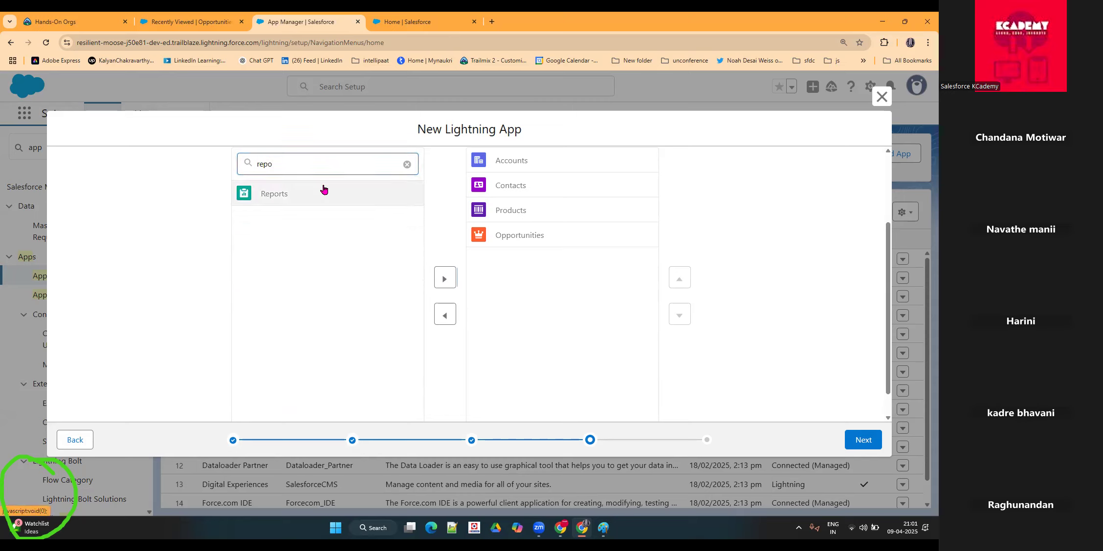
left_click(444, 279)
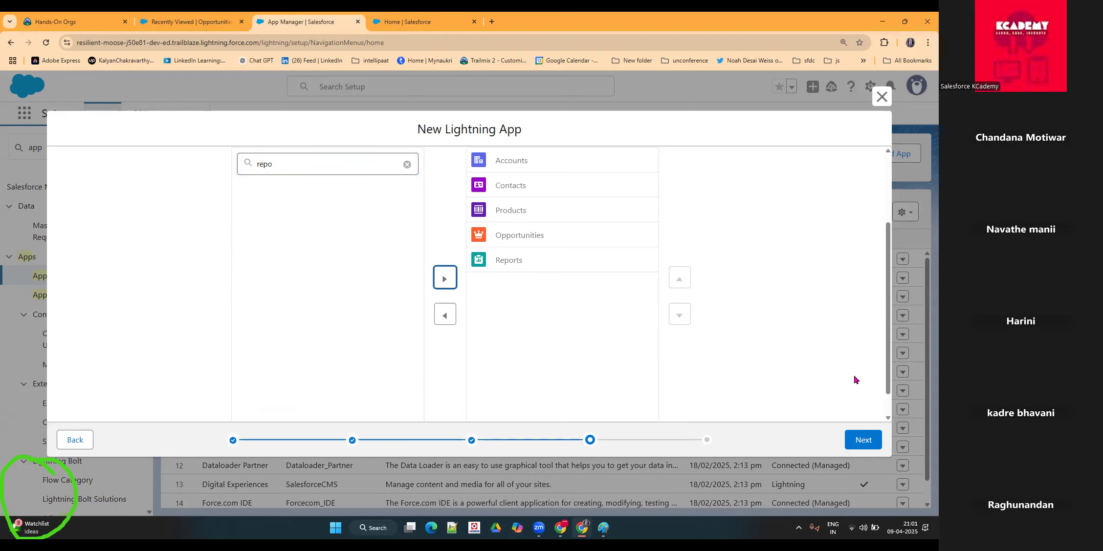
Step: Review the selected navigation items, clear the filter, and browse the full list of available items
left_click_drag(888, 360, 881, 243)
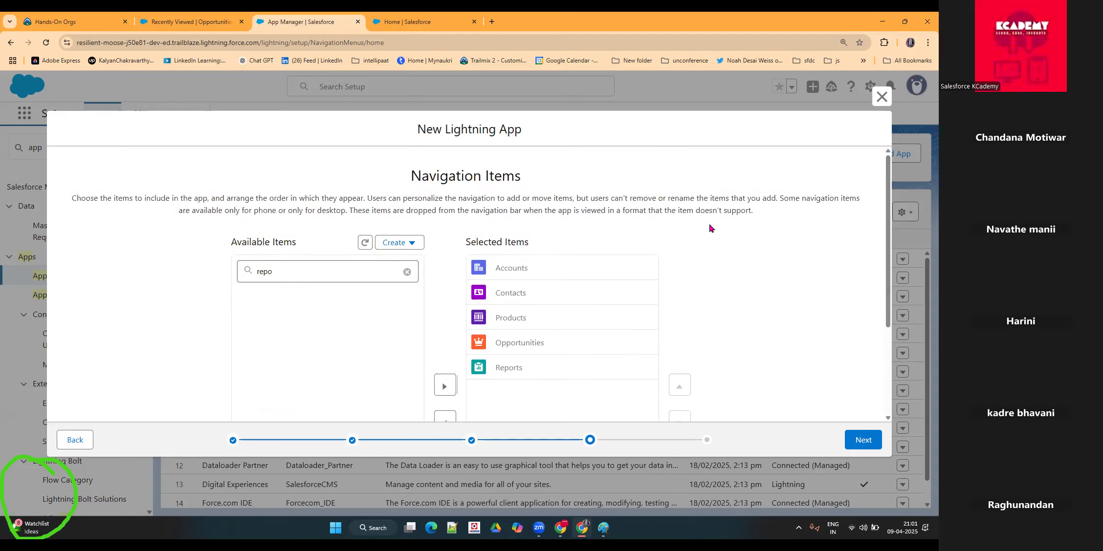
left_click_drag(405, 180, 520, 176)
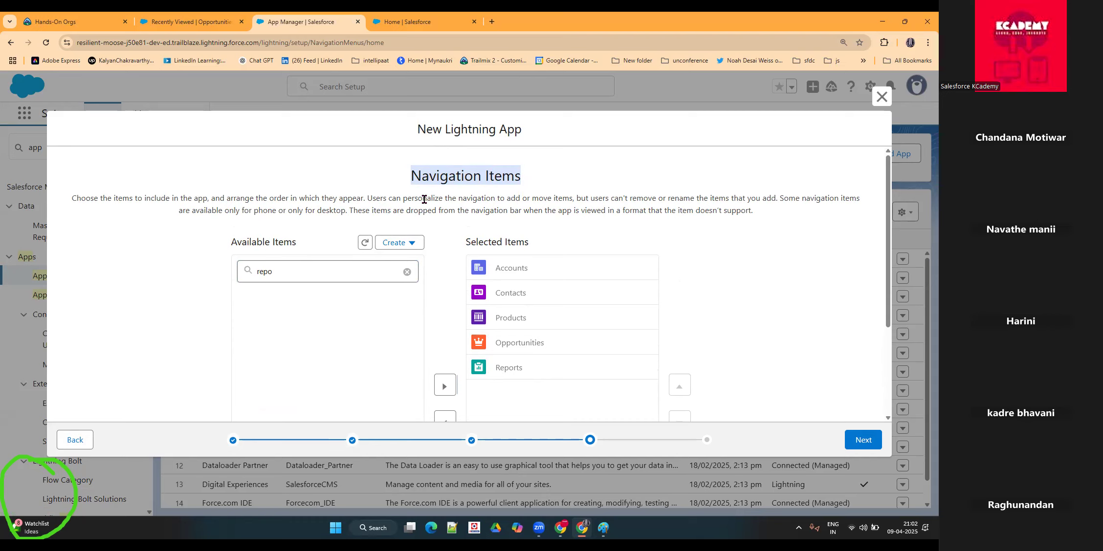
scroll(326, 274, "down", 2)
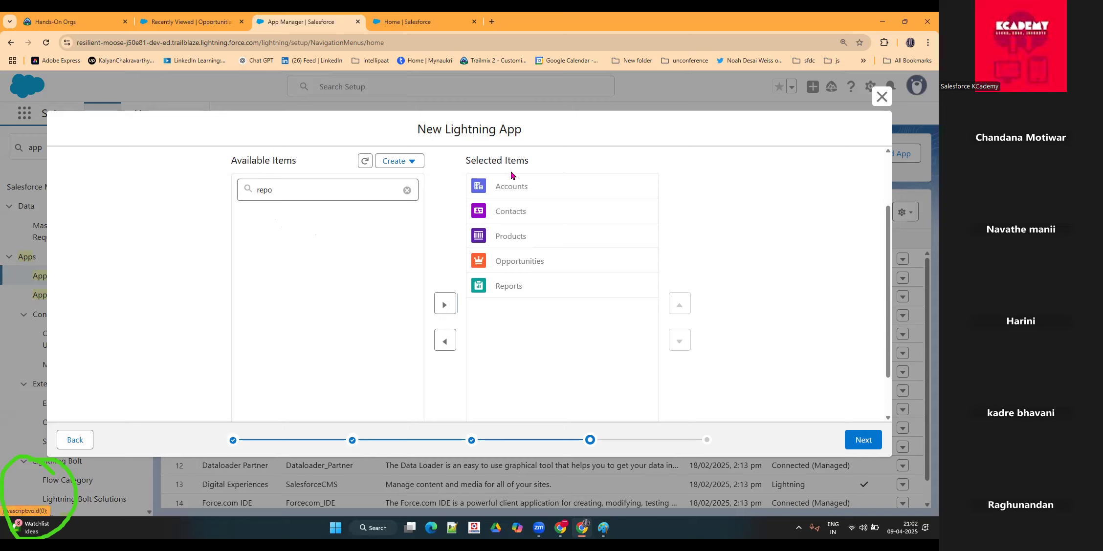
left_click(407, 190)
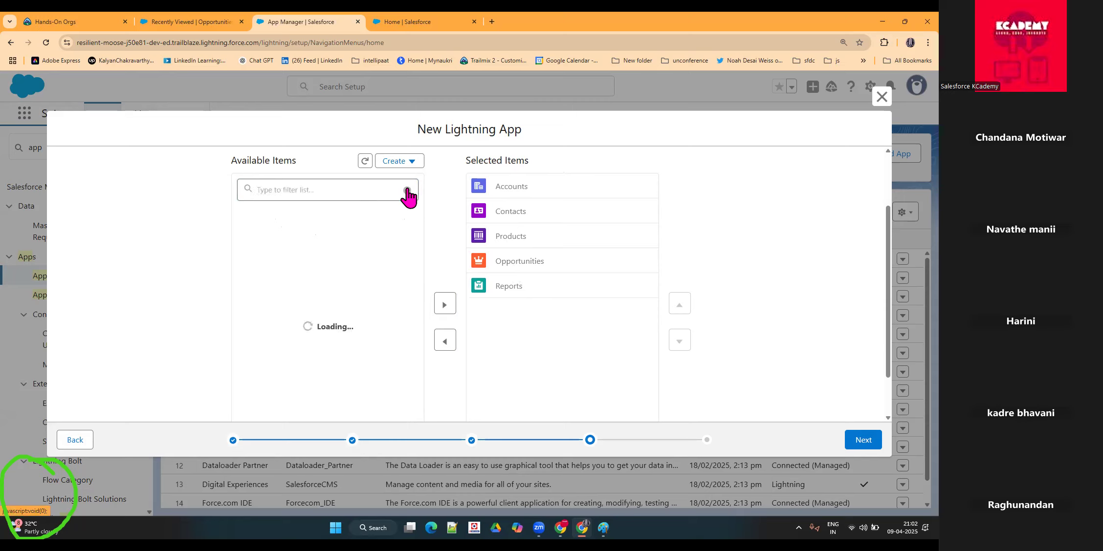
scroll(323, 338, "down", 5)
scroll(322, 339, "down", 15)
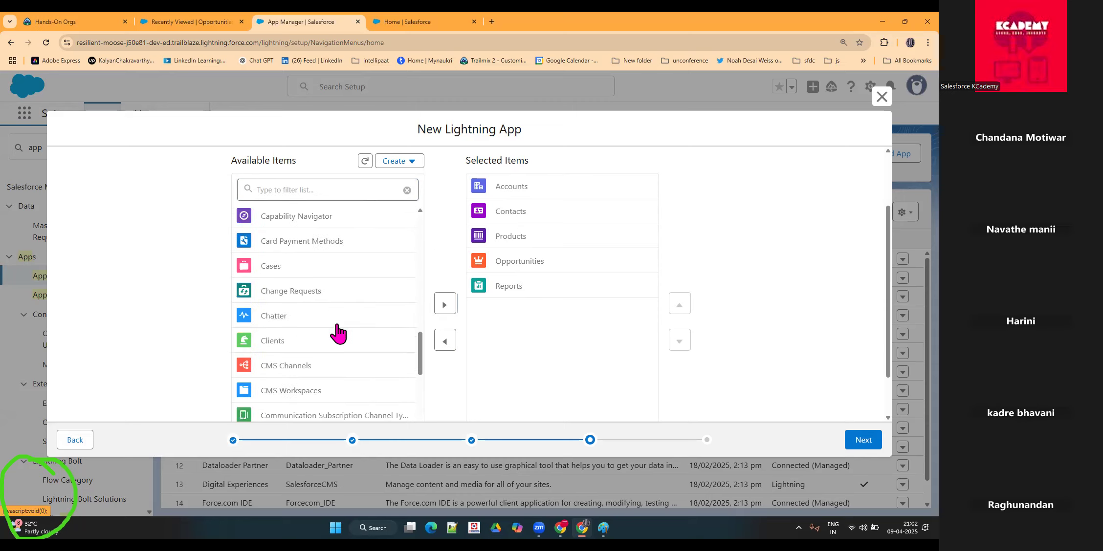
scroll(329, 342, "down", 5)
scroll(305, 298, "up", 4)
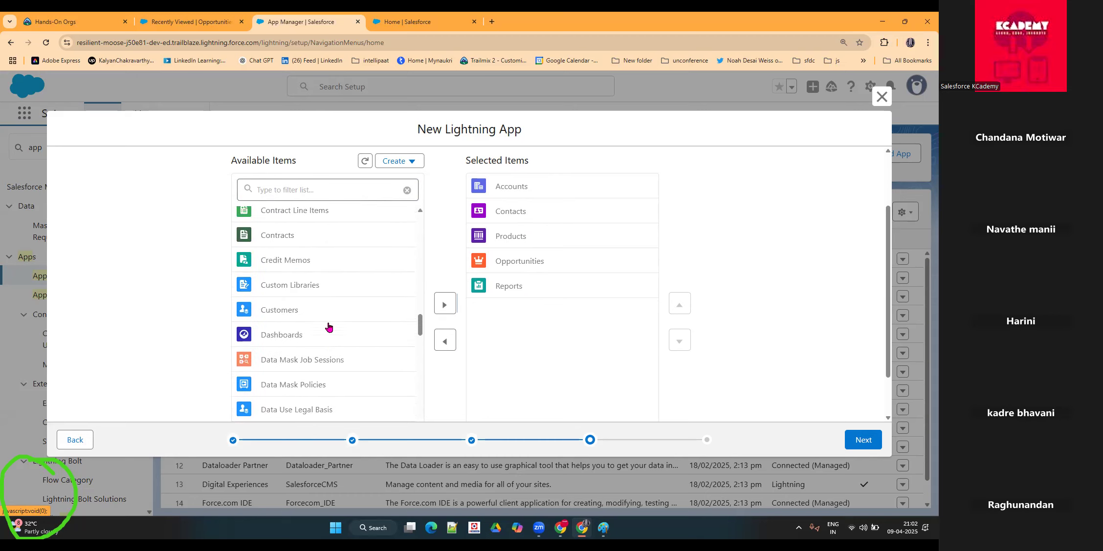
scroll(327, 320, "up", 5)
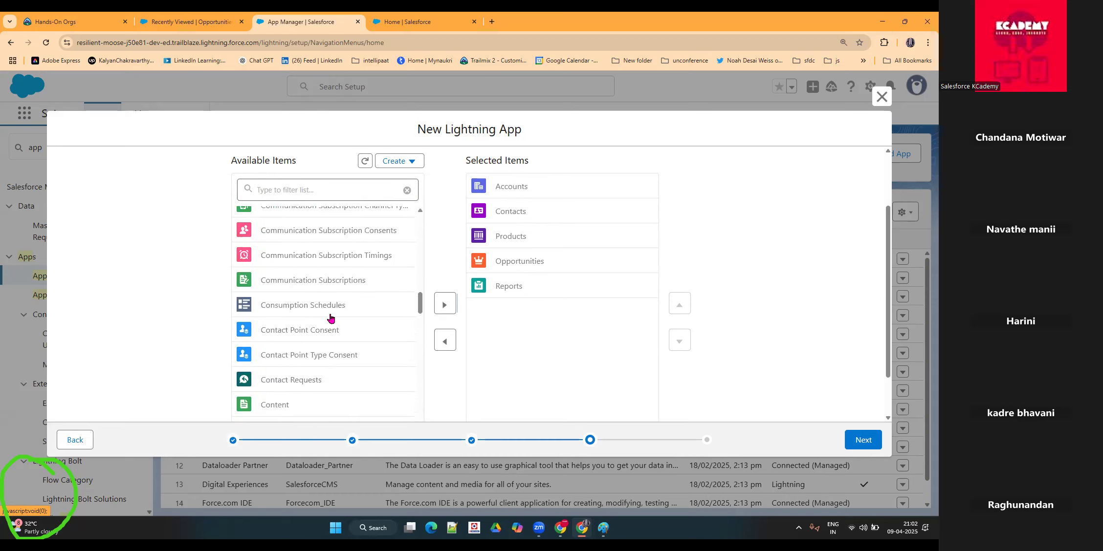
Step: Filter the available profiles by "sys", grant System Administrator access to the app, and save the finished app
left_click(870, 442)
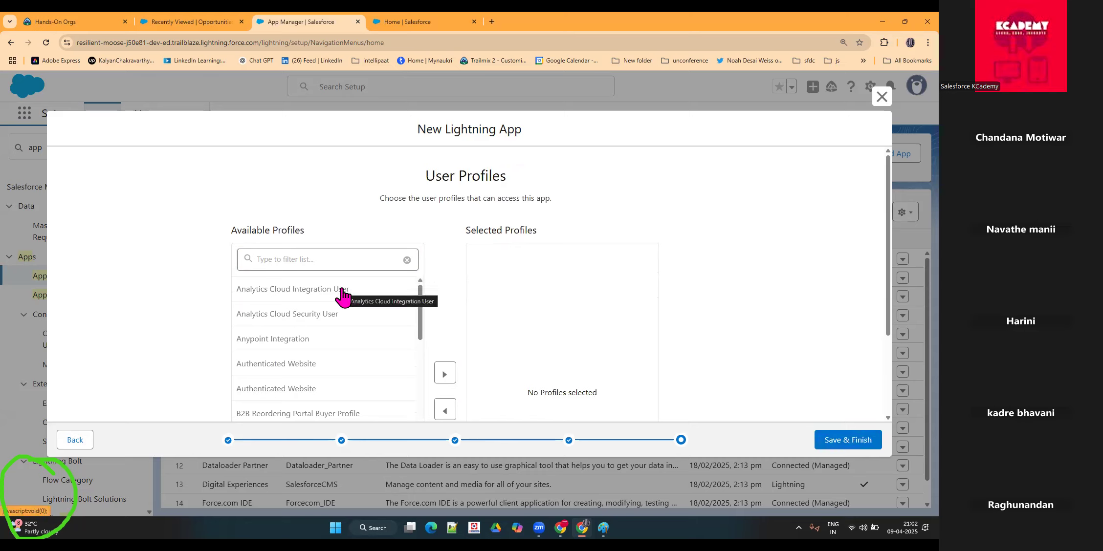
left_click(326, 259)
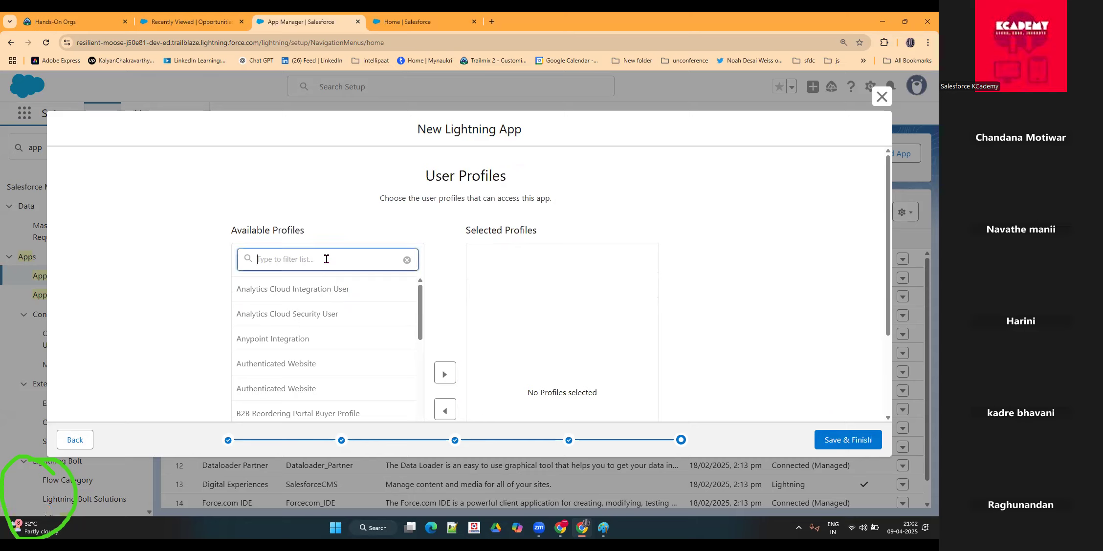
type("sys")
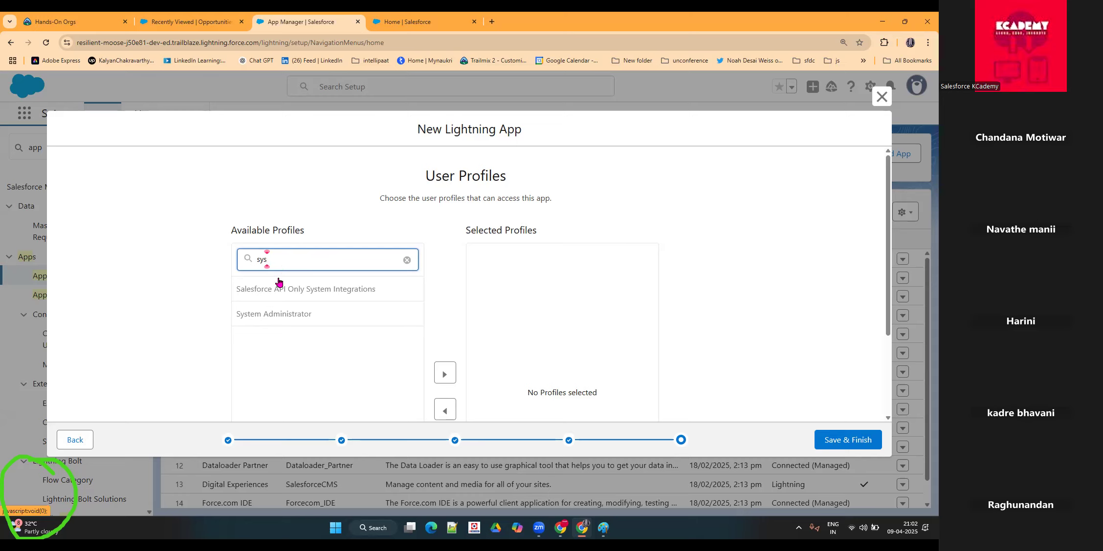
left_click(291, 322)
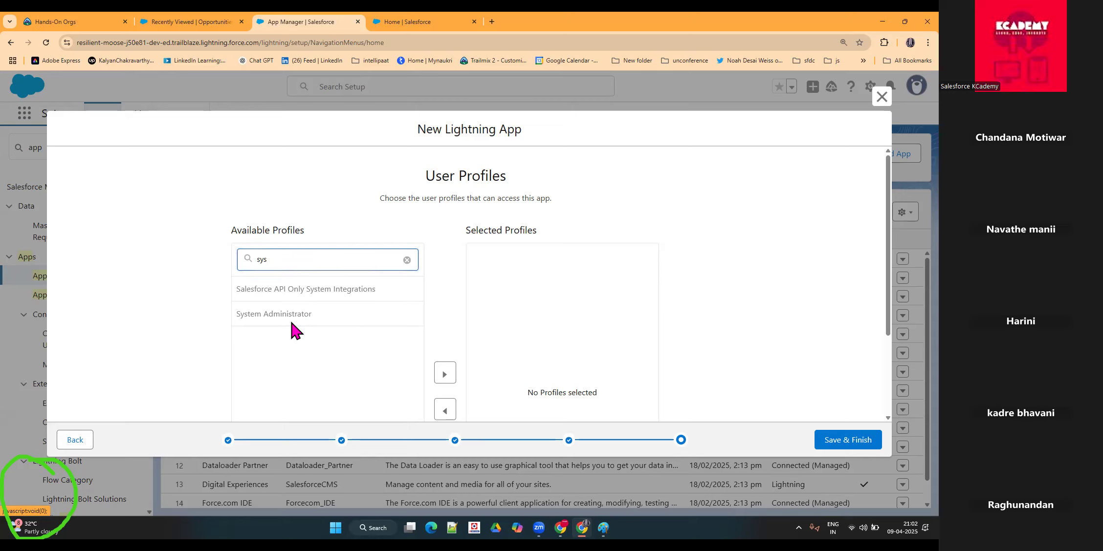
scroll(291, 324, "down", 2)
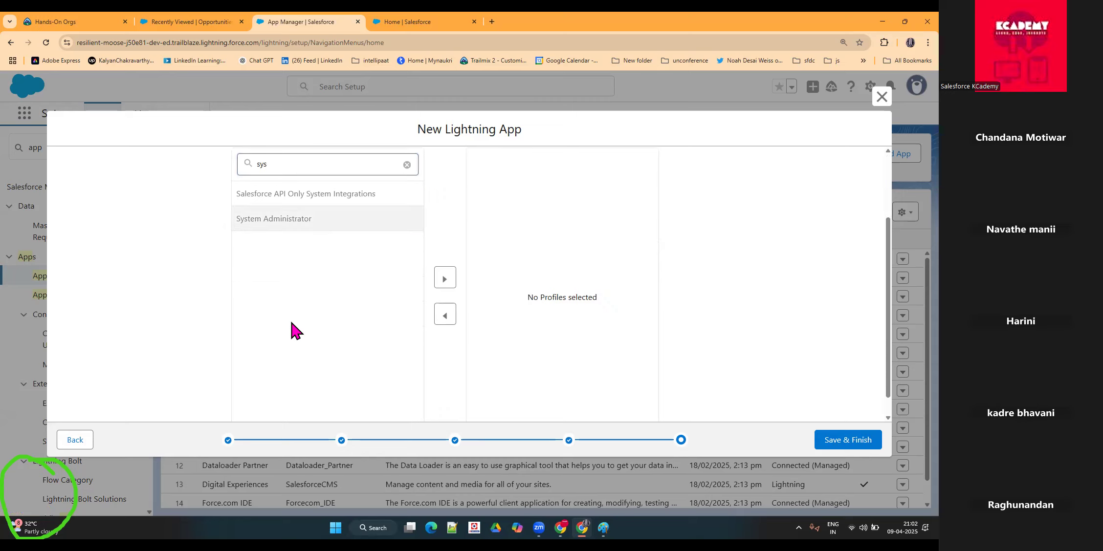
scroll(540, 302, "up", 2)
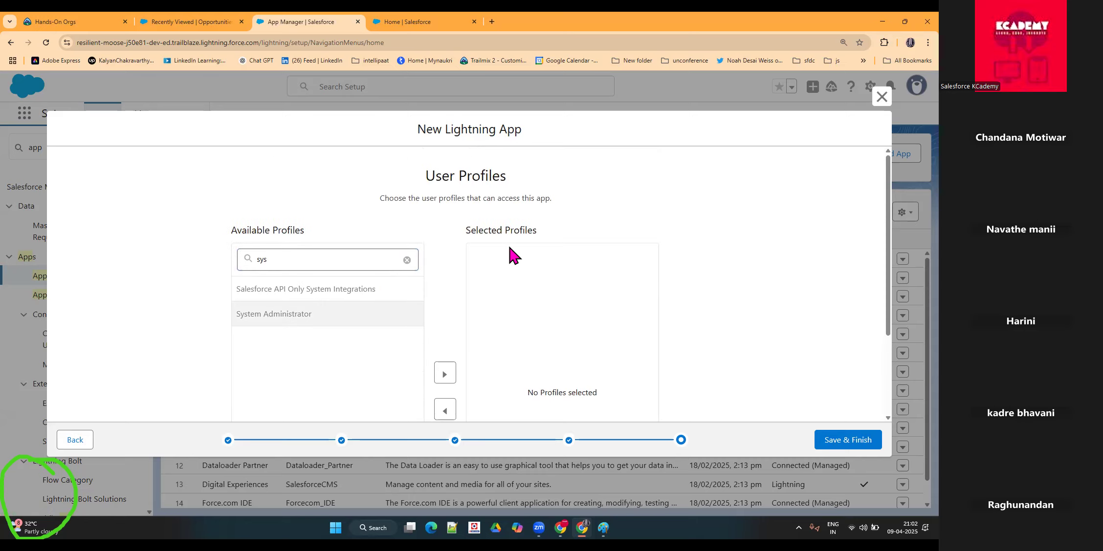
left_click(442, 374)
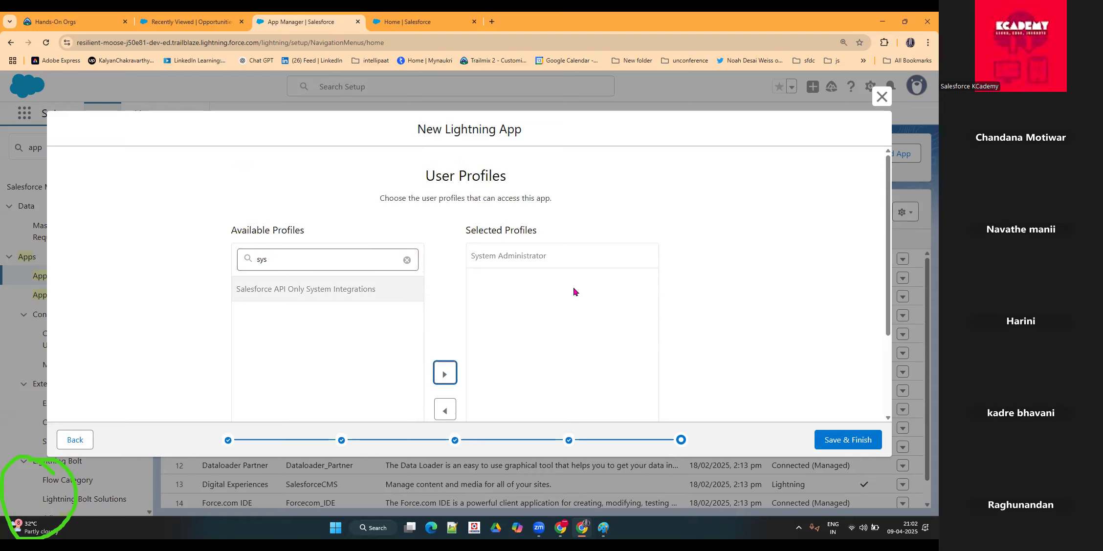
left_click(827, 440)
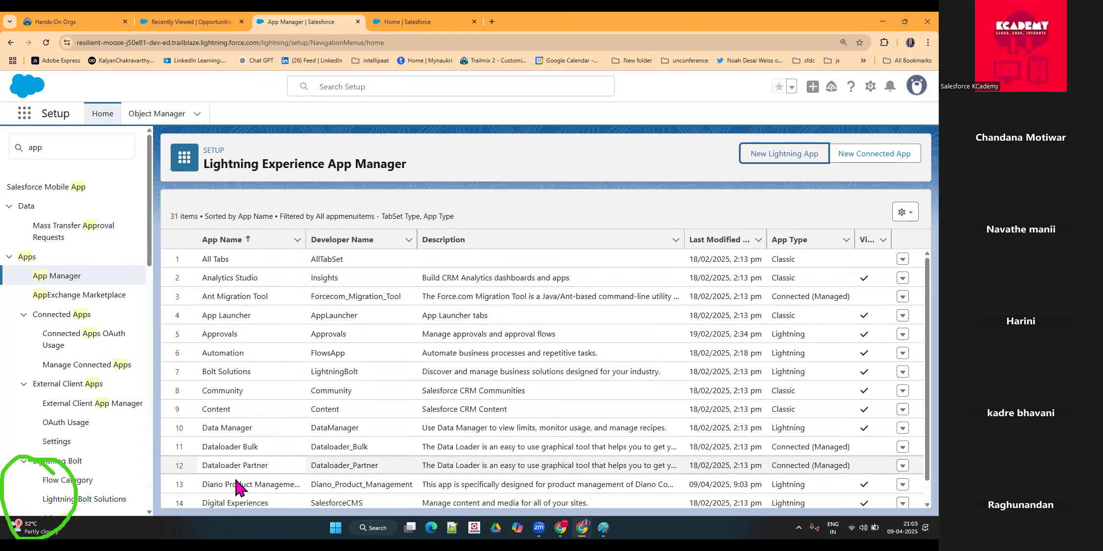
Step: Examine the Diano Product Management entry in the app list and compare the Classic and Lightning app types
scroll(234, 440, "down", 1)
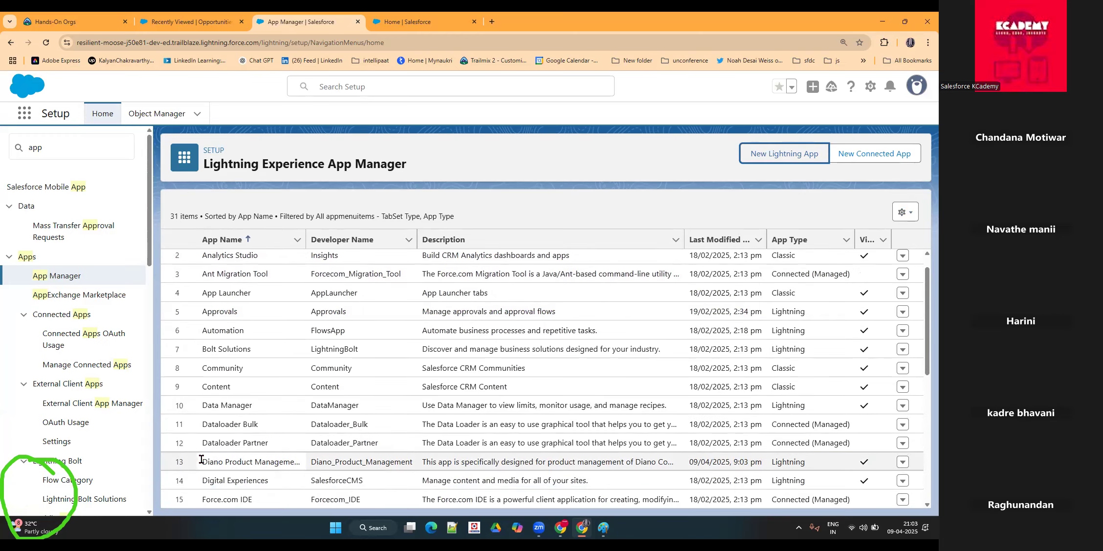
left_click_drag(200, 459, 279, 459)
left_click_drag(424, 462, 670, 466)
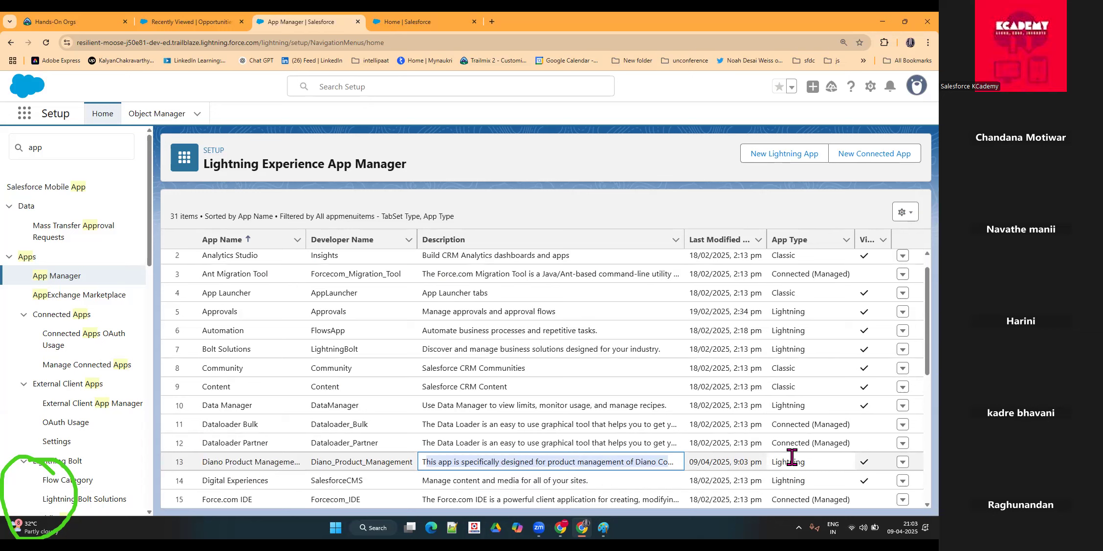
left_click(786, 369)
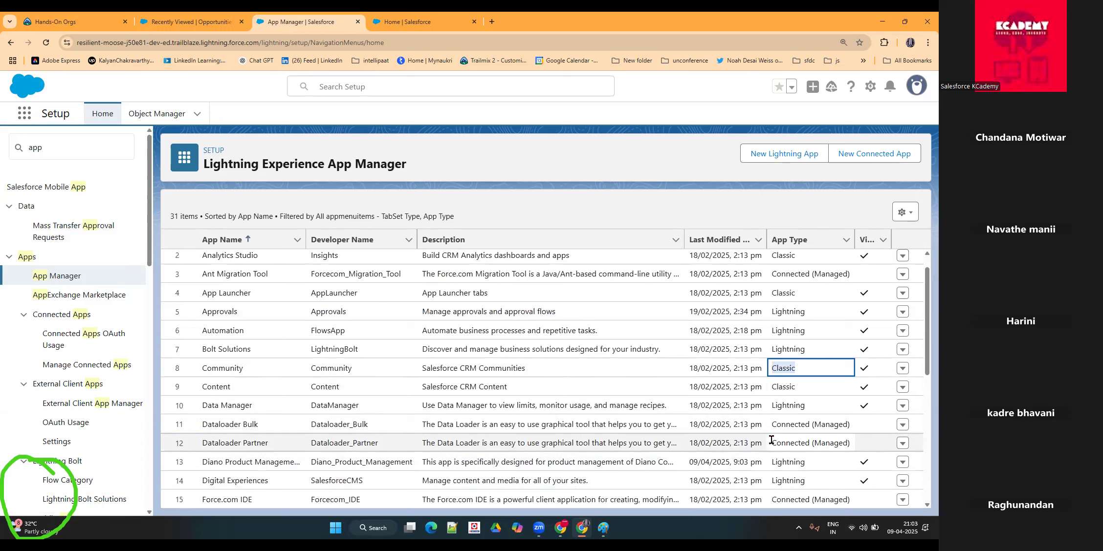
triple_click(788, 365)
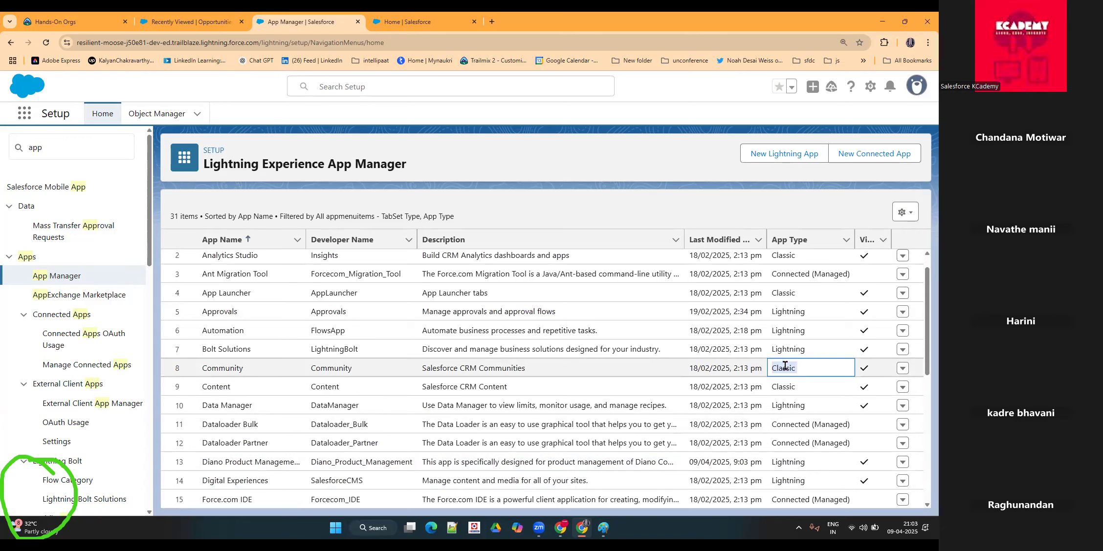
left_click(785, 401)
double_click(796, 403)
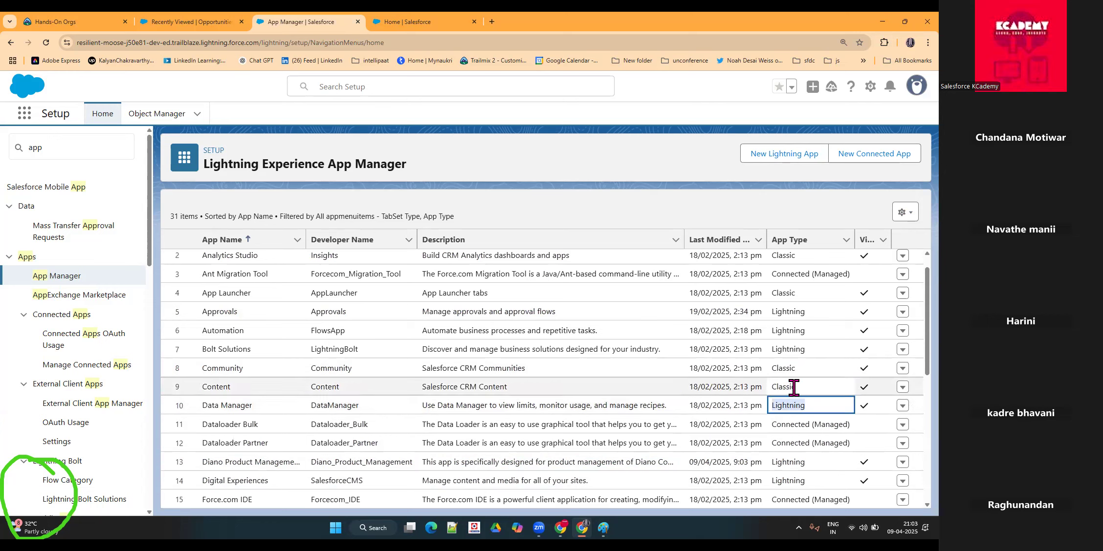
double_click(800, 372)
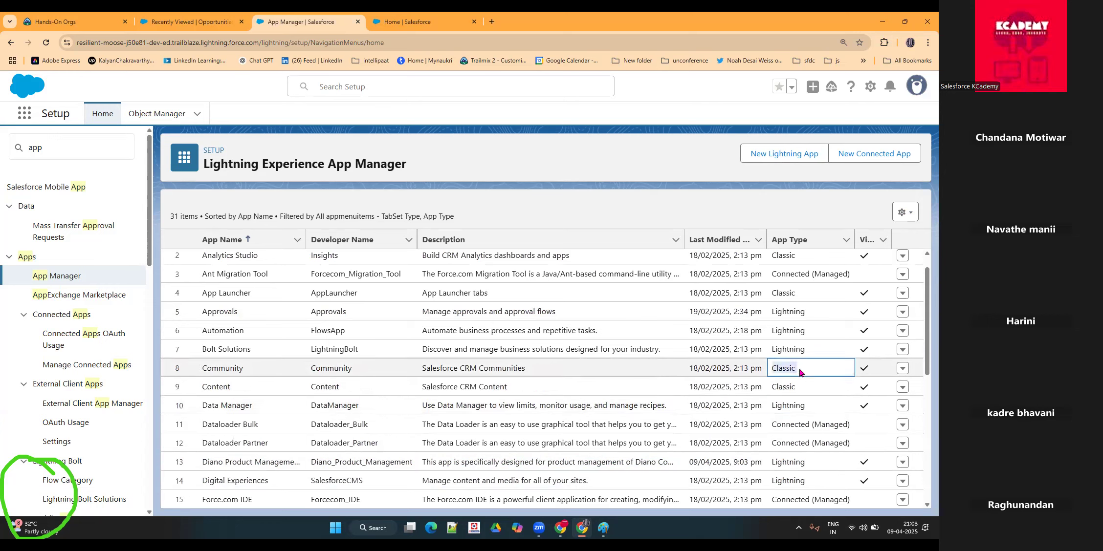
double_click(800, 406)
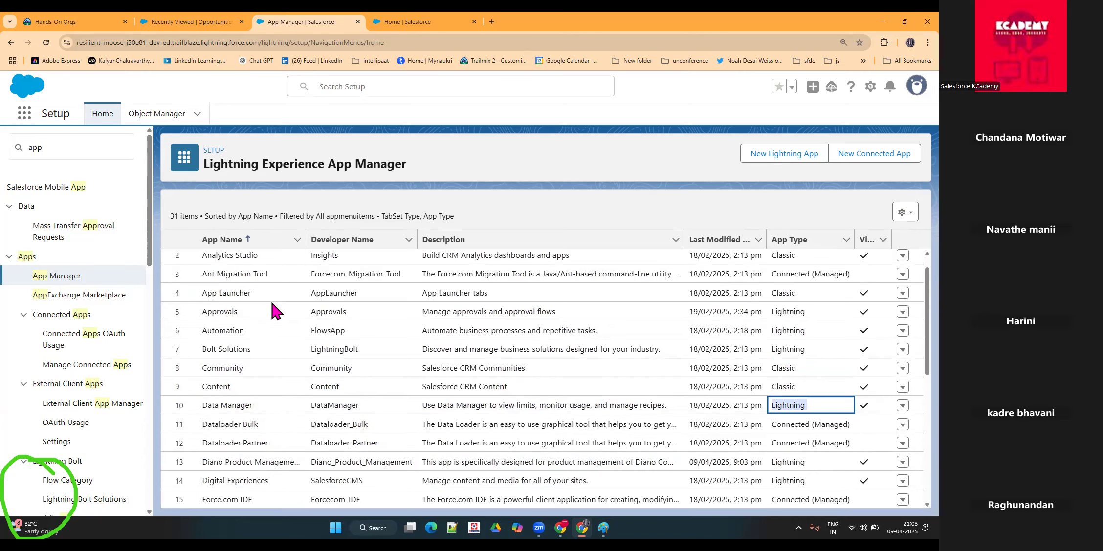
Step: Switch to the Sales home page and open the Diano Product Management app from the full App Launcher list
left_click(401, 22)
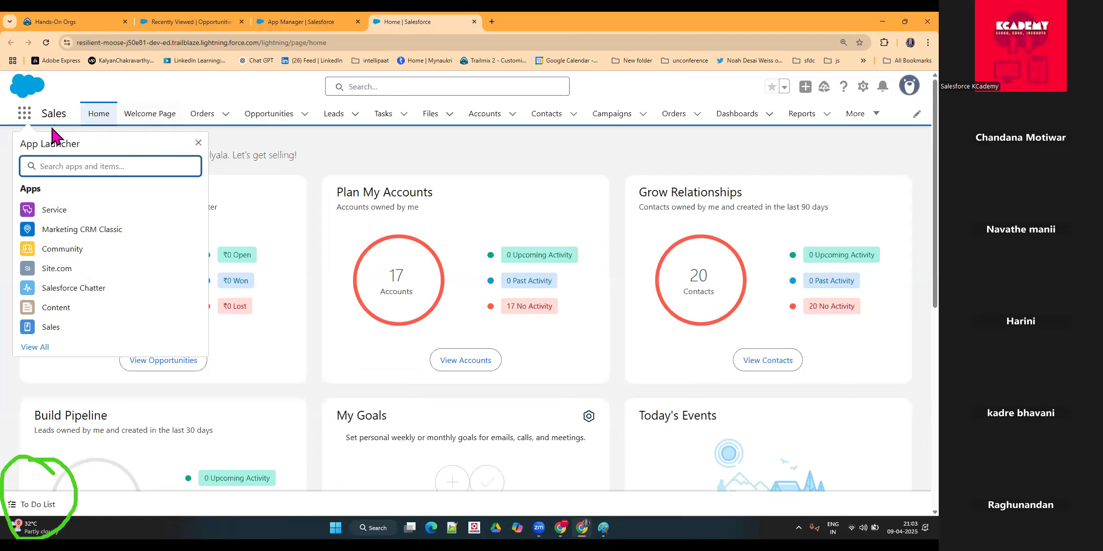
left_click(33, 141)
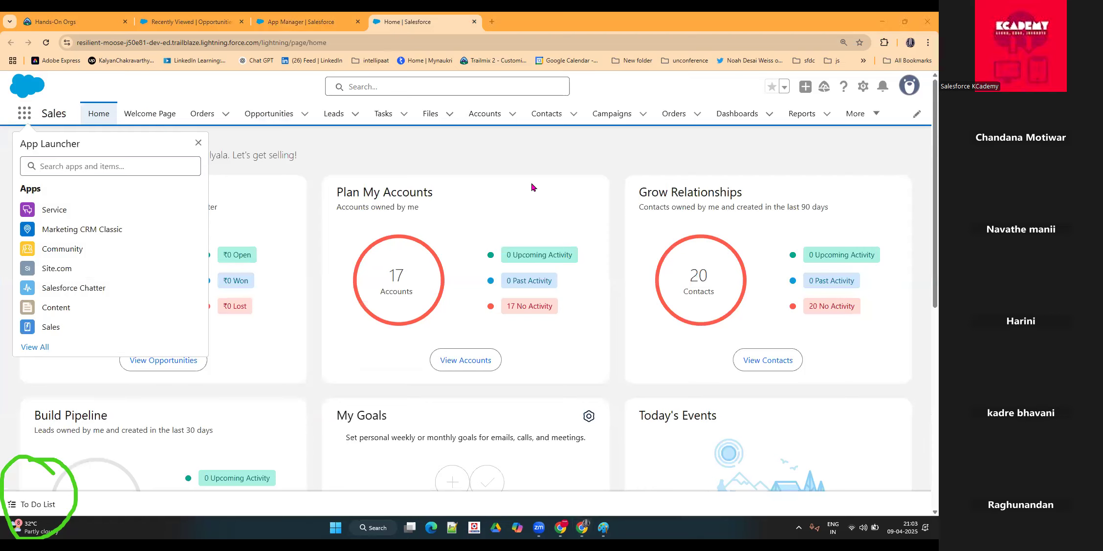
left_click(208, 128)
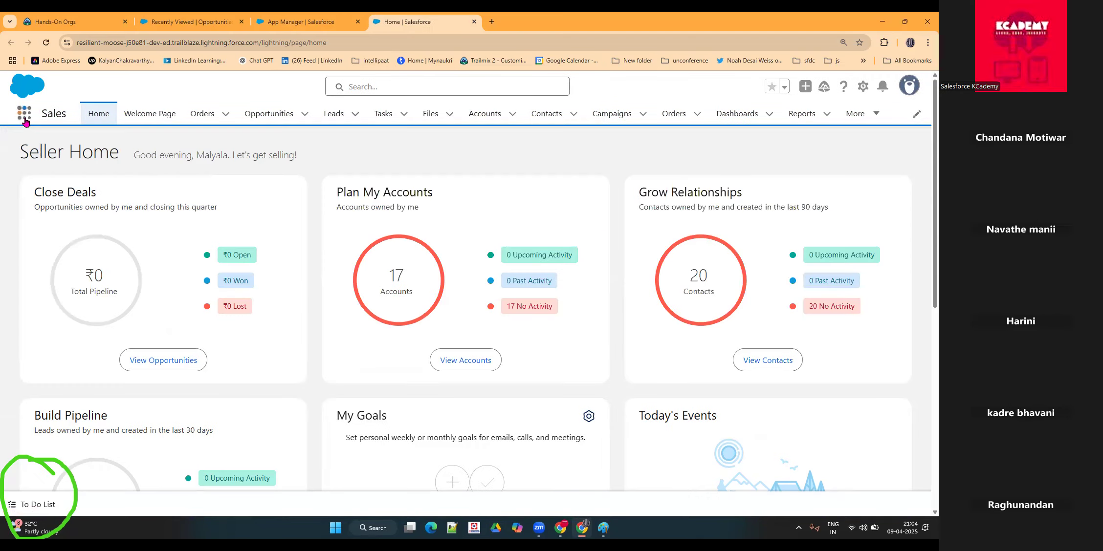
left_click(24, 117)
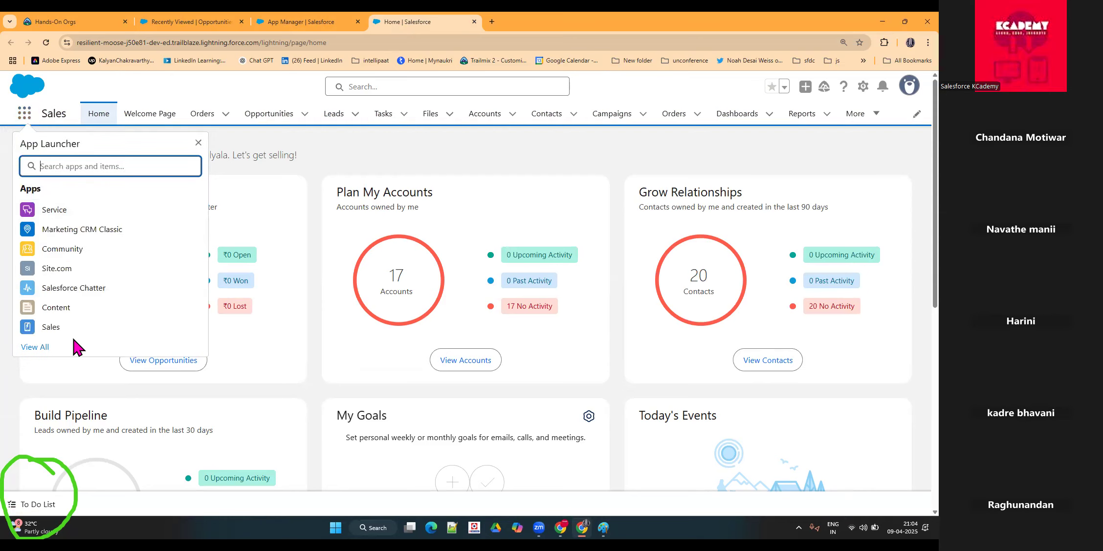
left_click(46, 346)
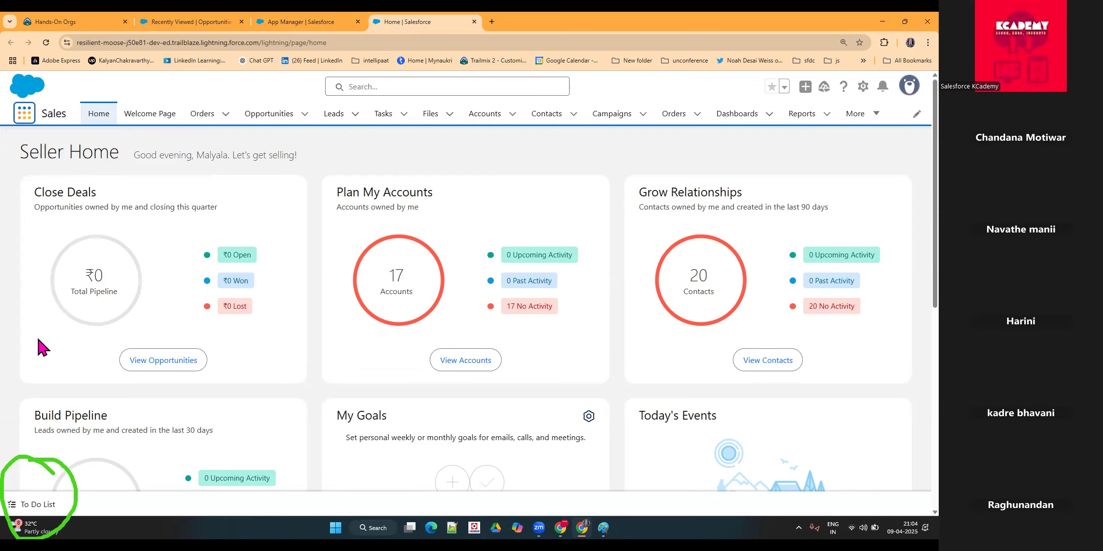
scroll(275, 292, "down", 3)
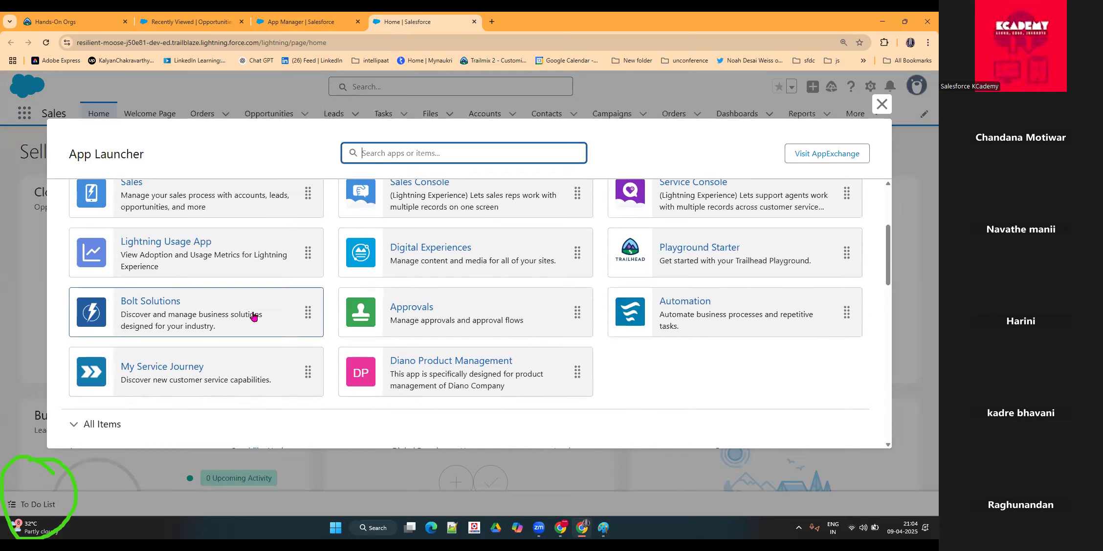
left_click(433, 370)
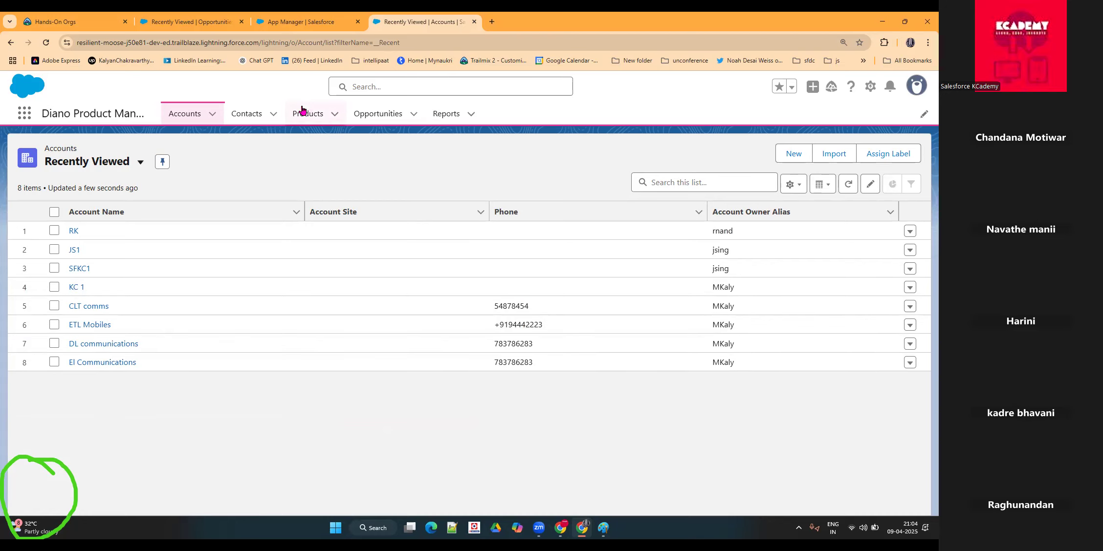
Step: Check the Accounts, Contacts, Products, Opportunities and Reports pages in the app and dismiss the Unified Analytics Home pop-up
left_click(235, 116)
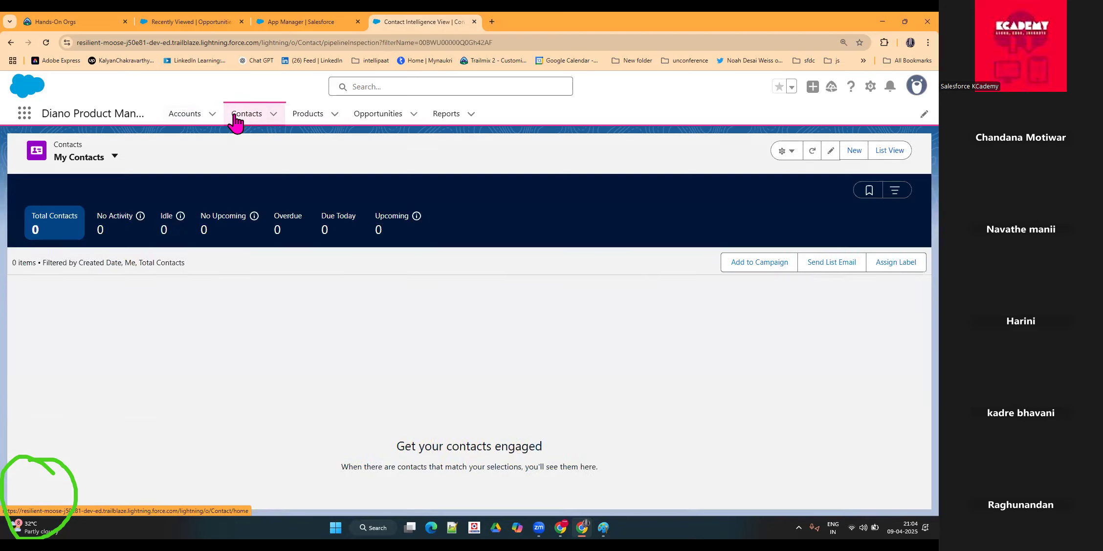
left_click(304, 117)
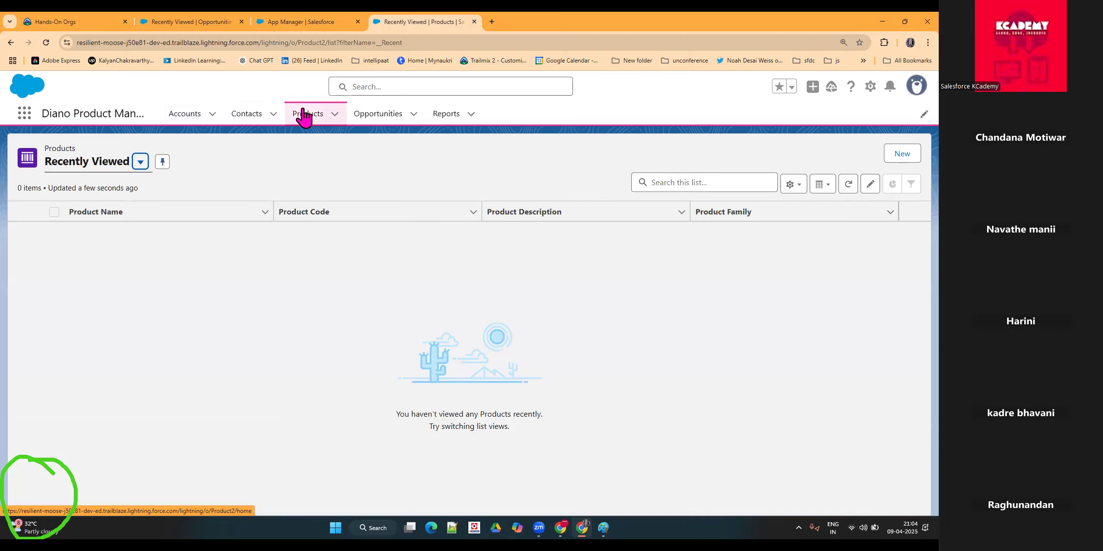
left_click(176, 117)
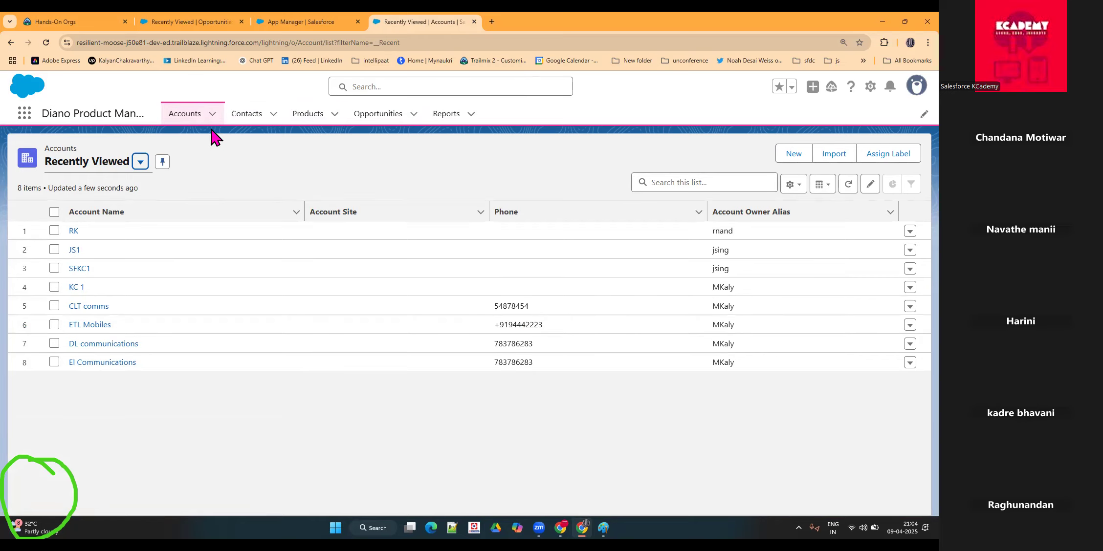
left_click(184, 114)
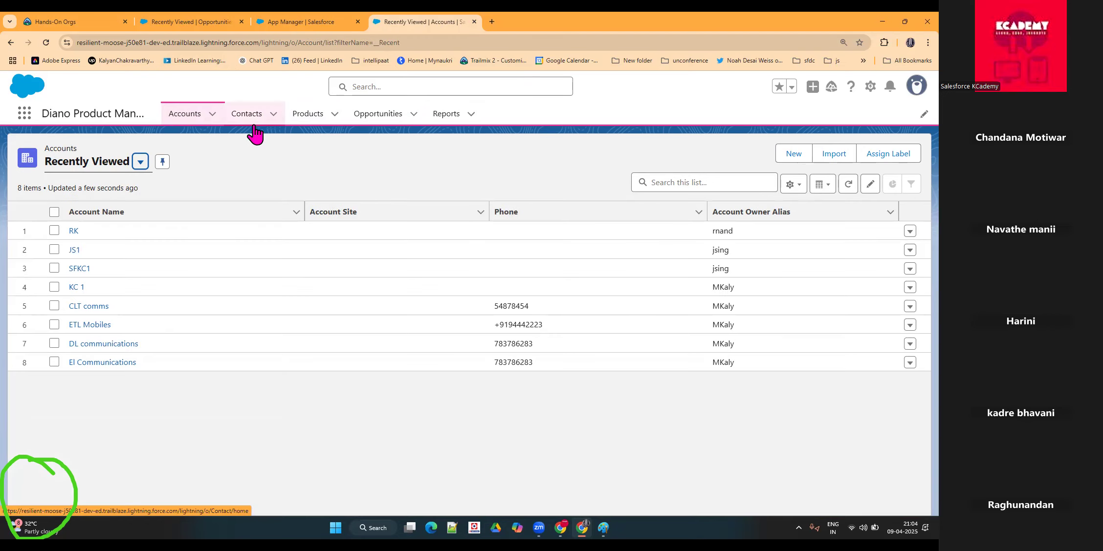
left_click_drag(43, 114, 139, 115)
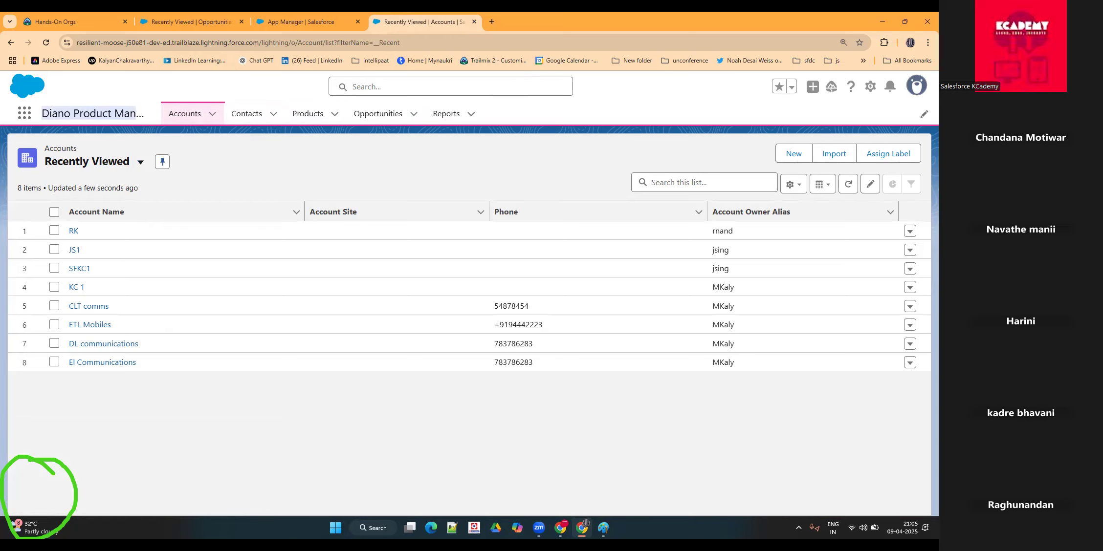
left_click(310, 114)
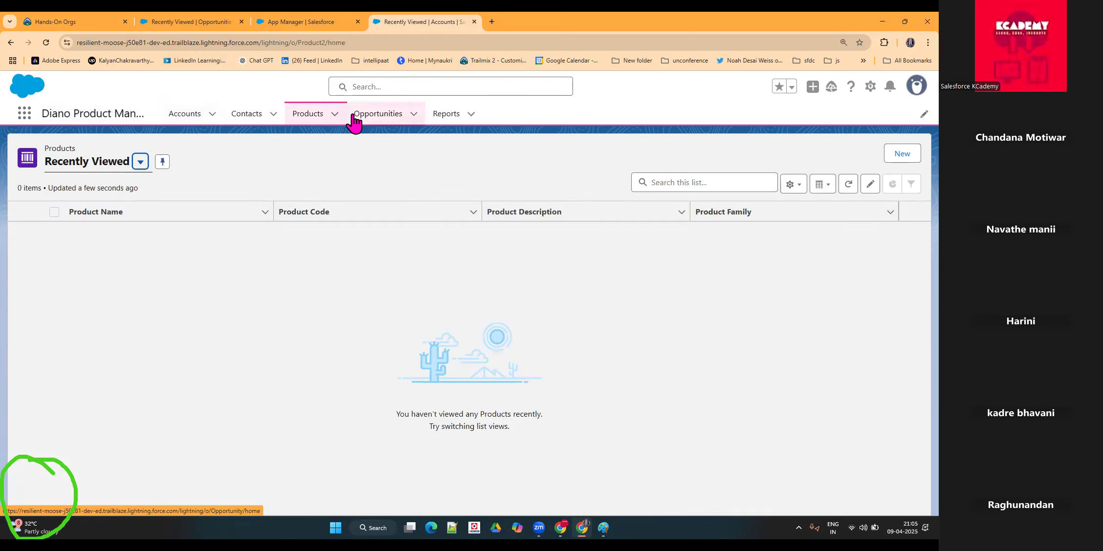
left_click(381, 114)
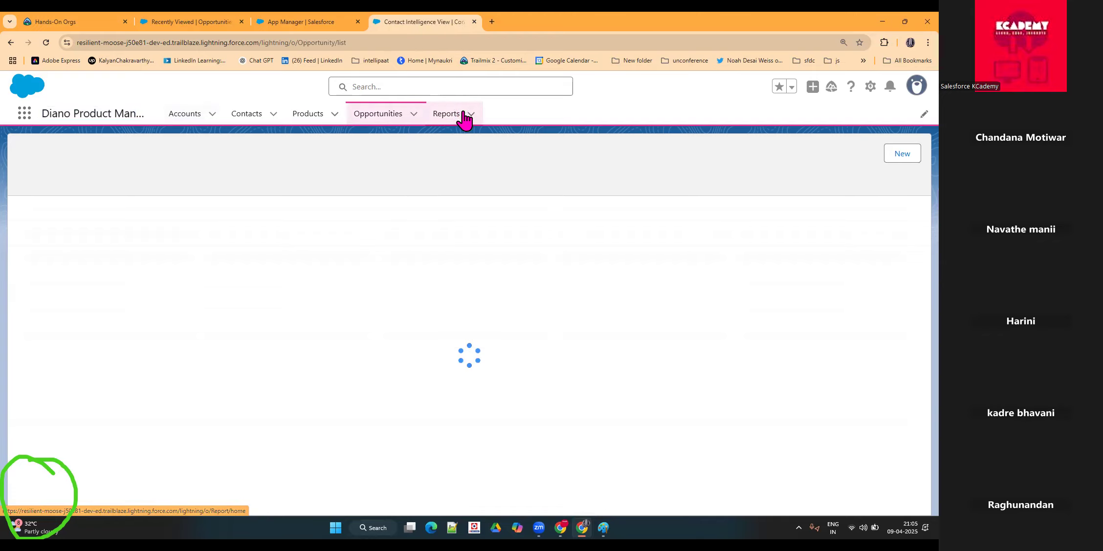
left_click(447, 114)
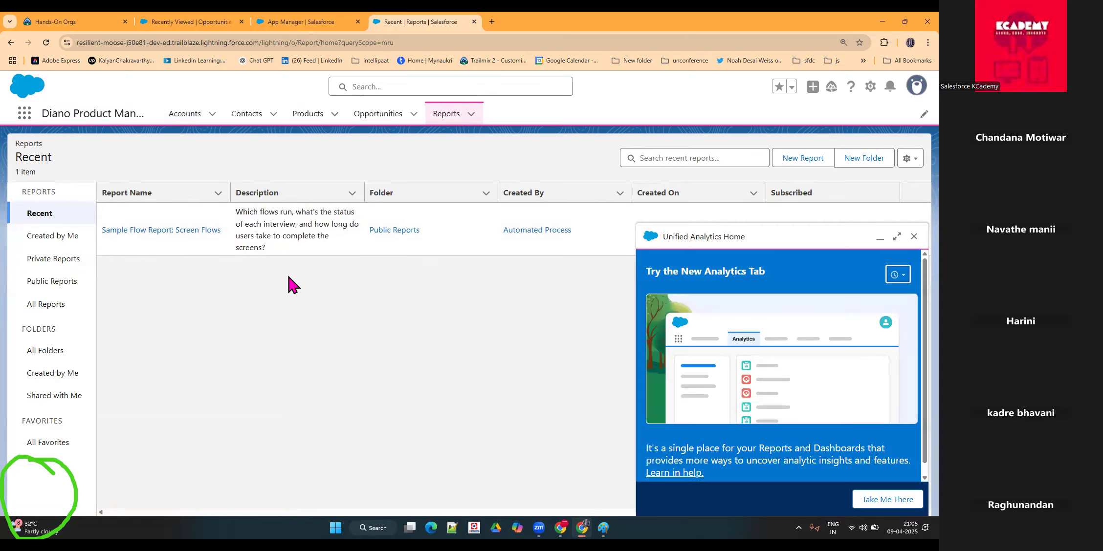
left_click(911, 238)
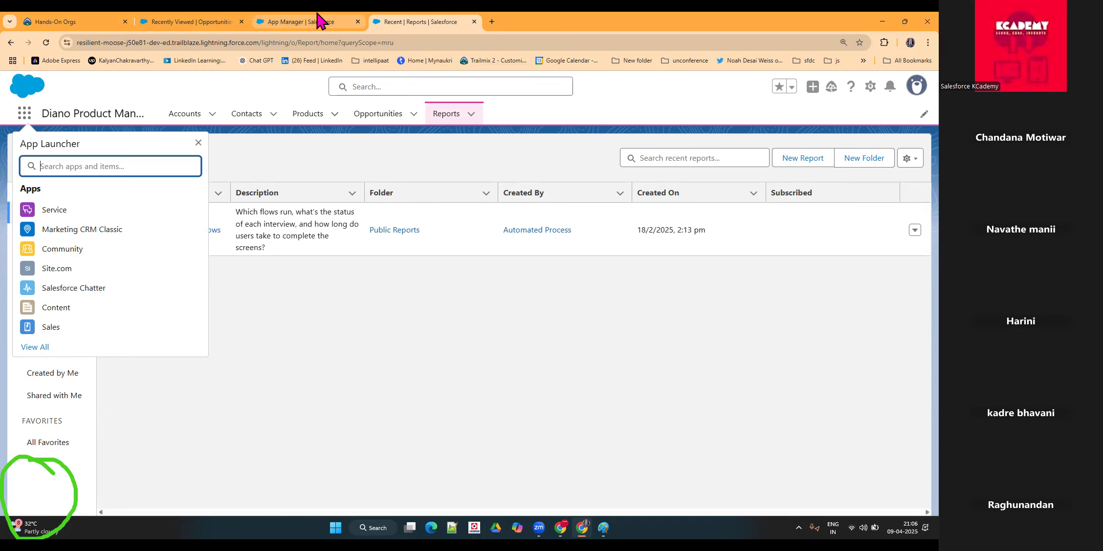
Step: Return to App Manager, examine the App Details & Branding page of the New Lightning App wizard, and leave it without creating an app
left_click(301, 21)
left_click(777, 156)
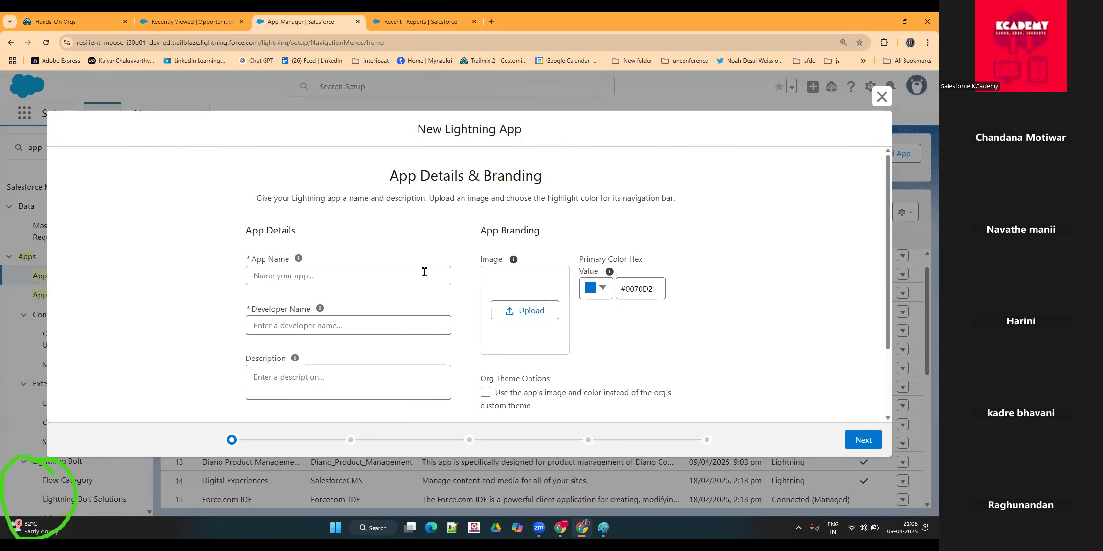
scroll(358, 346, "down", 1)
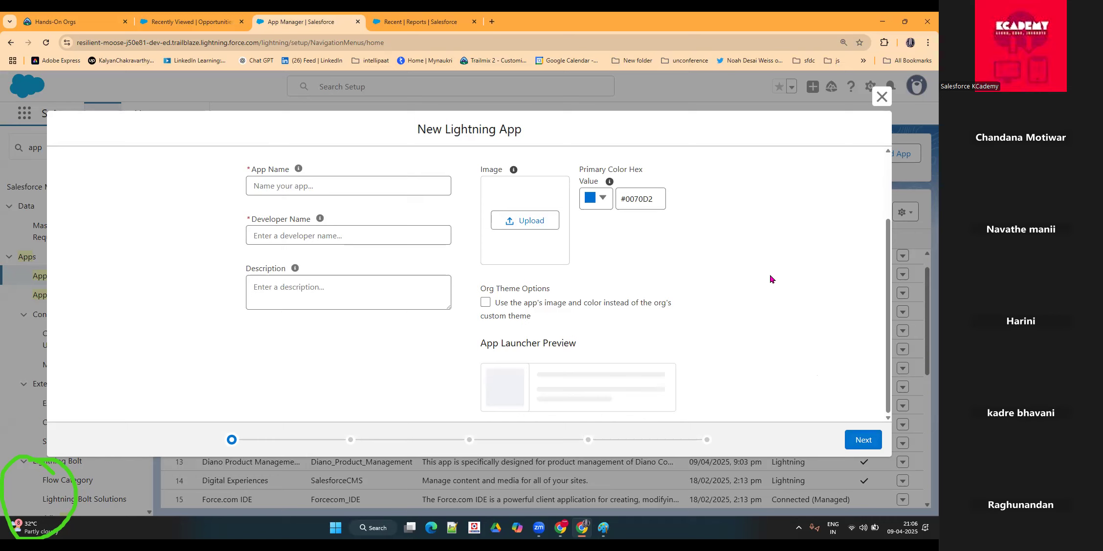
scroll(556, 285, "up", 2)
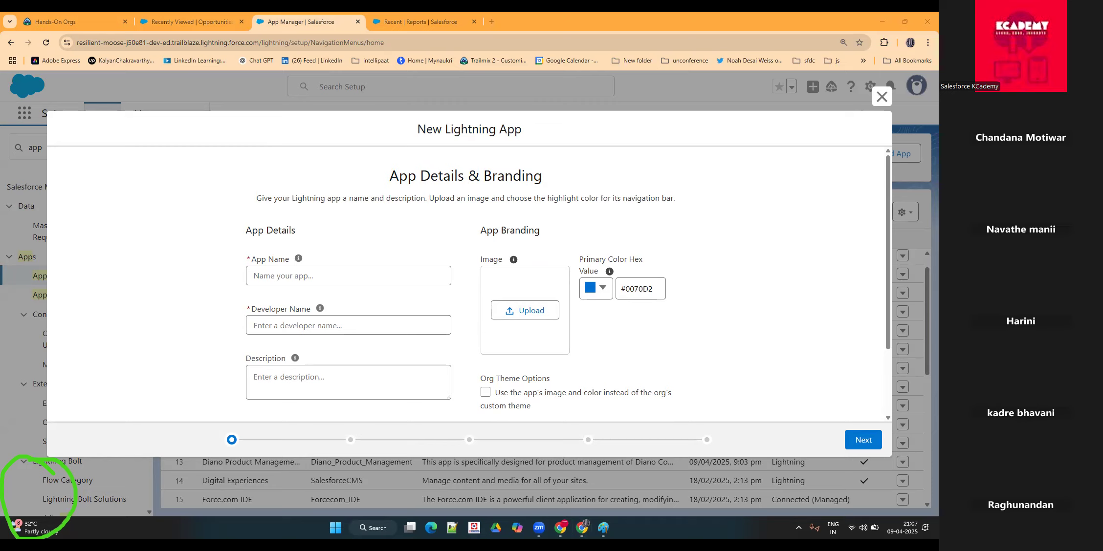
left_click(890, 92)
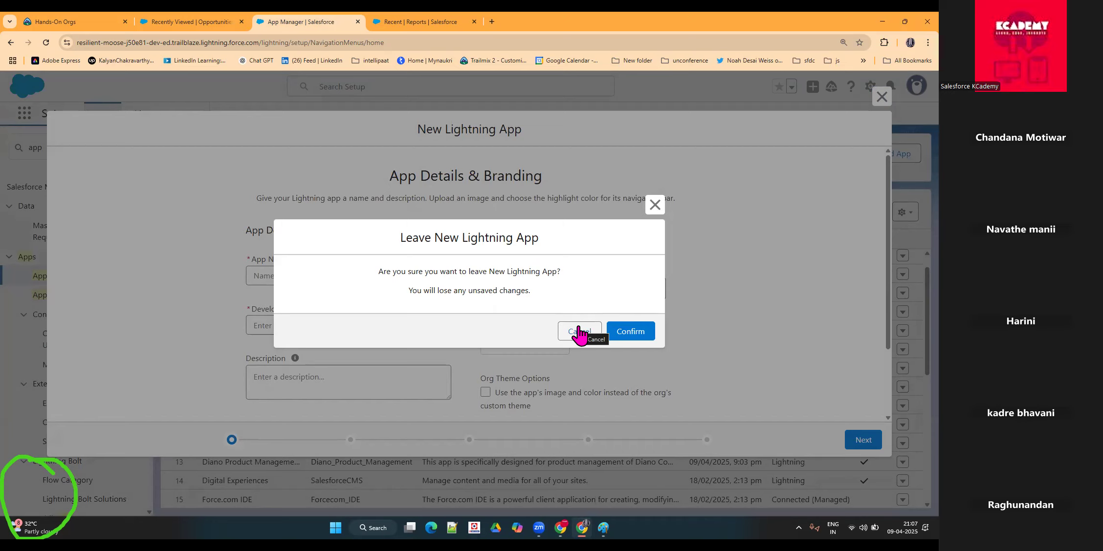
left_click(580, 332)
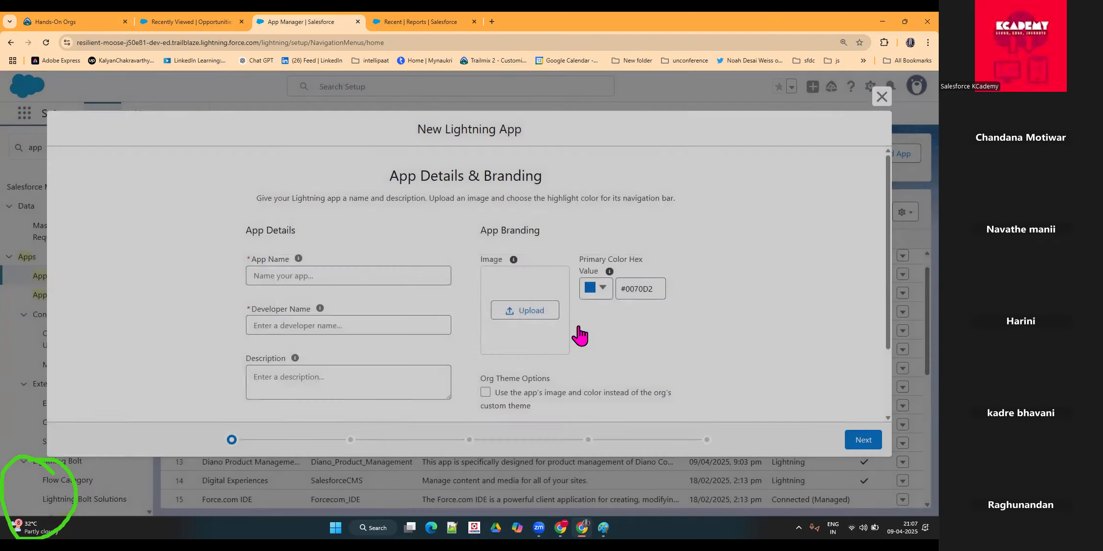
left_click(882, 97)
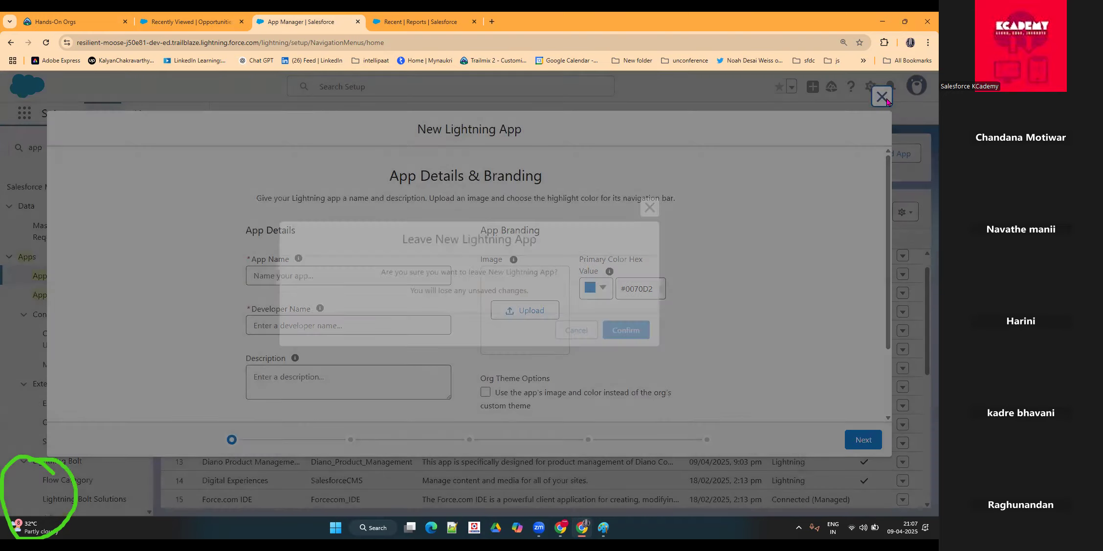
left_click(631, 331)
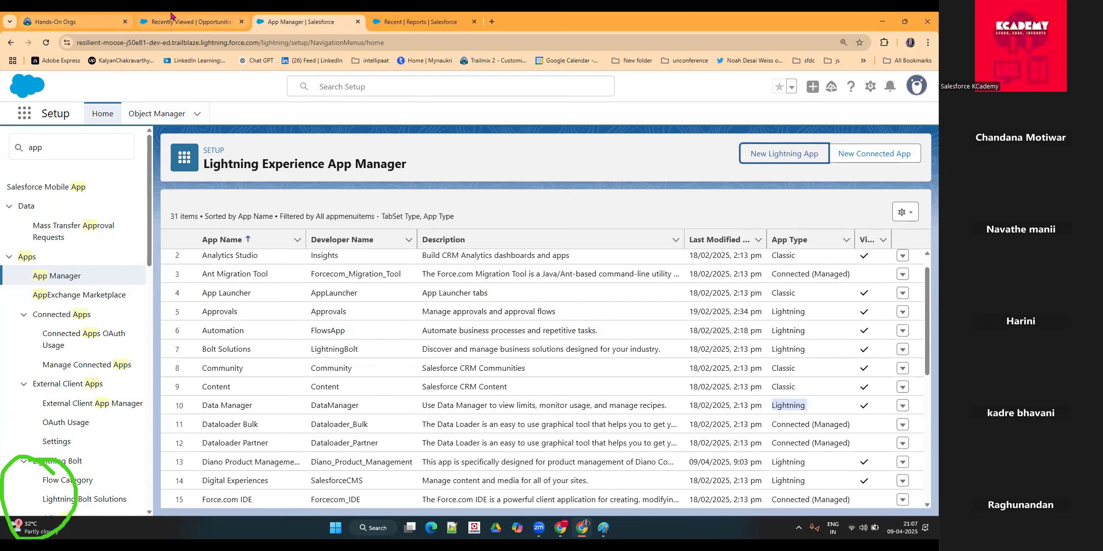
Step: Switch to the Sales Opportunities page and open the Diano Product Management app from the full App Launcher list
mouse_move(171, 16)
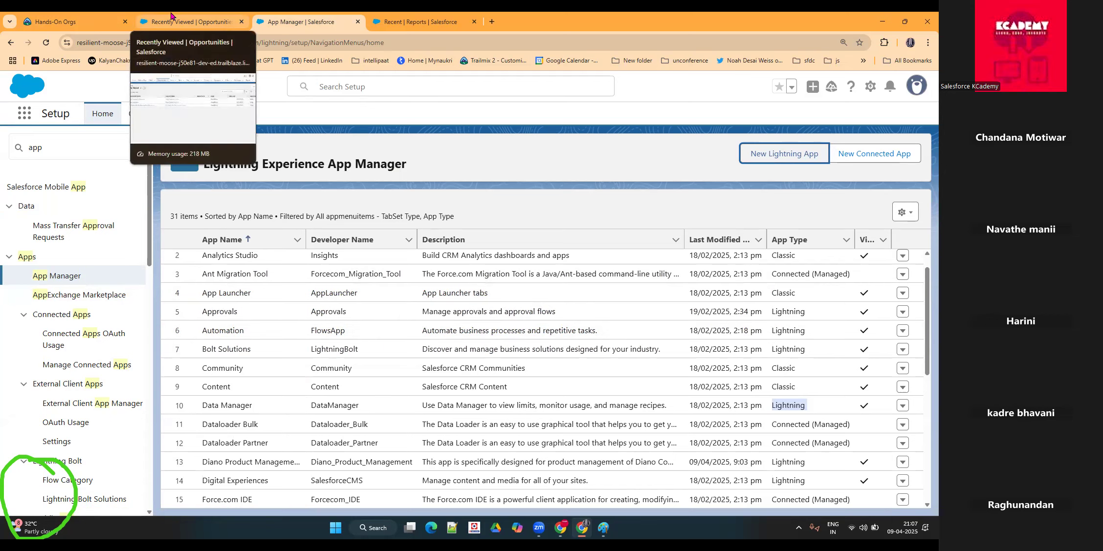
left_click(171, 16)
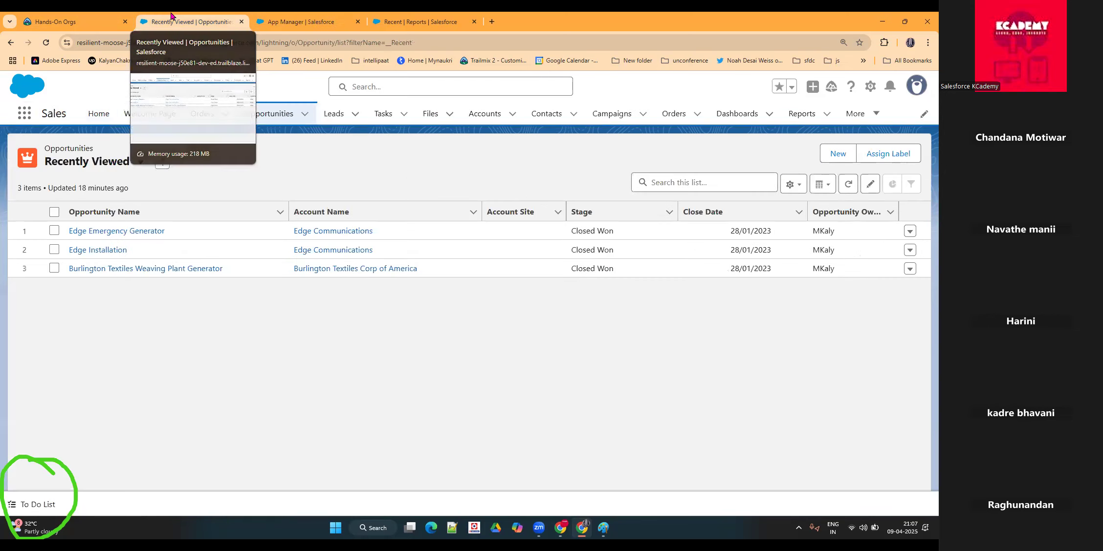
left_click(27, 114)
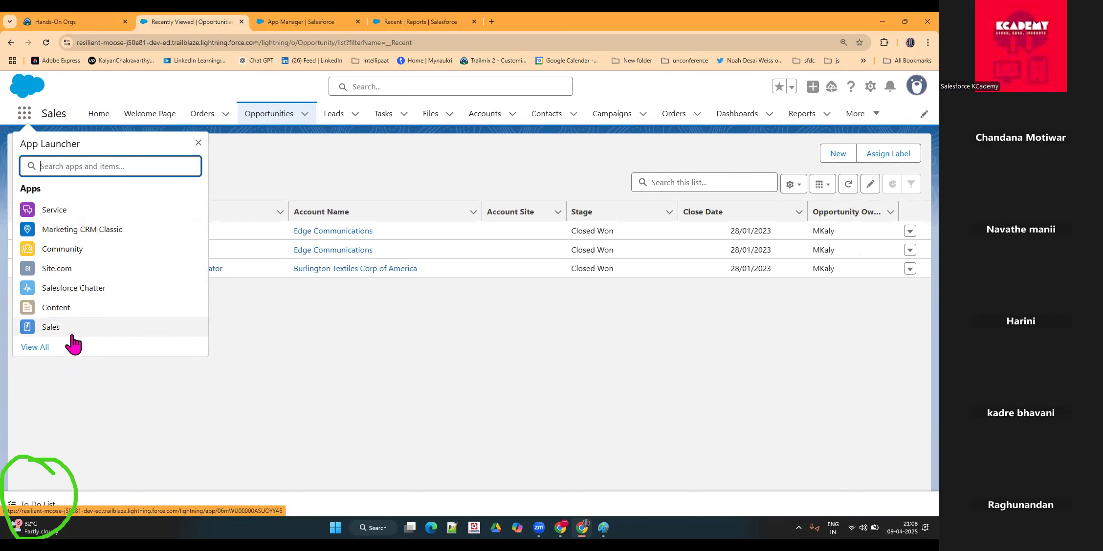
left_click(43, 348)
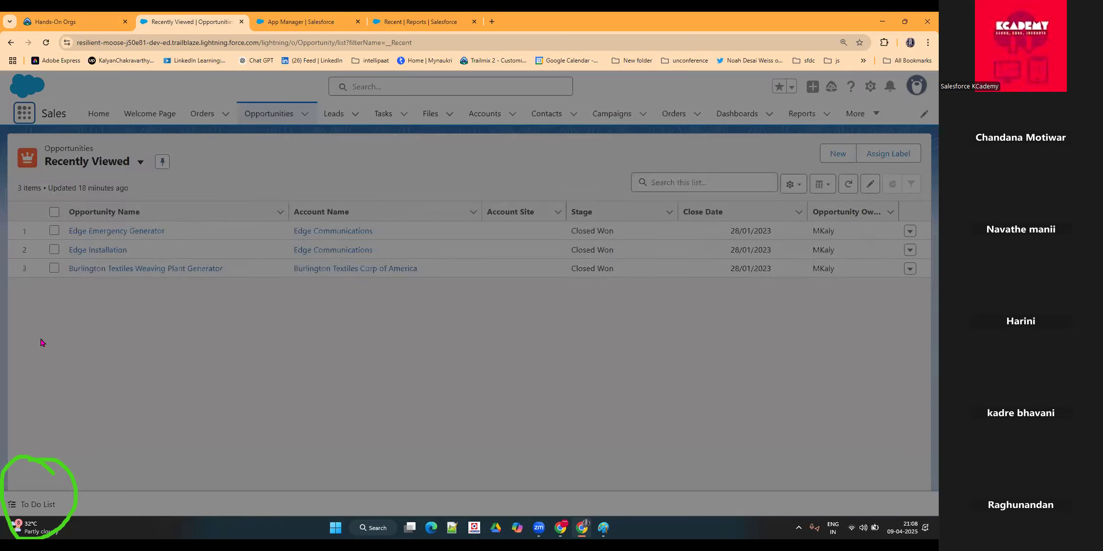
scroll(519, 295, "down", 5)
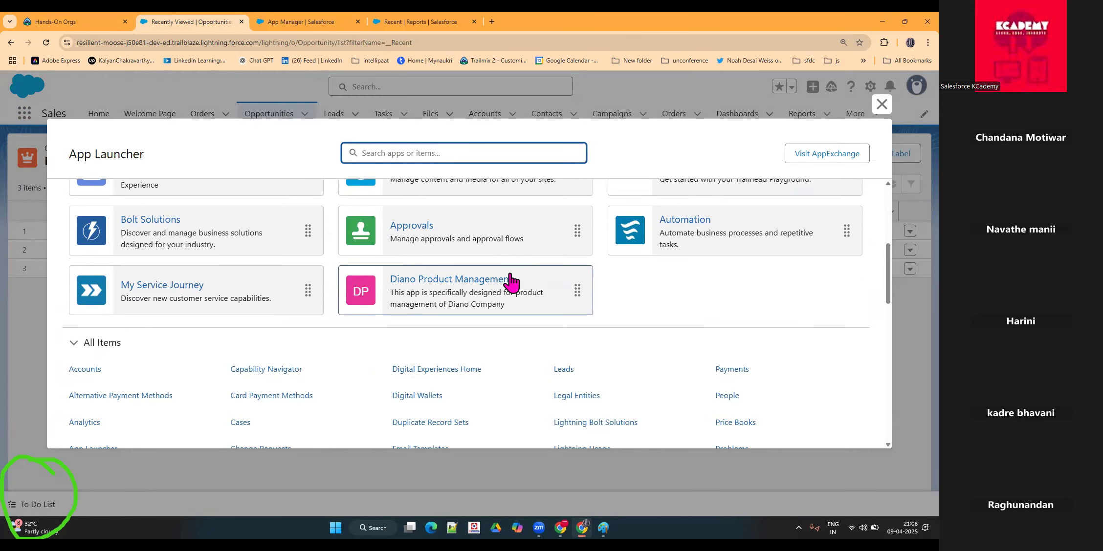
left_click(404, 286)
left_click(403, 286)
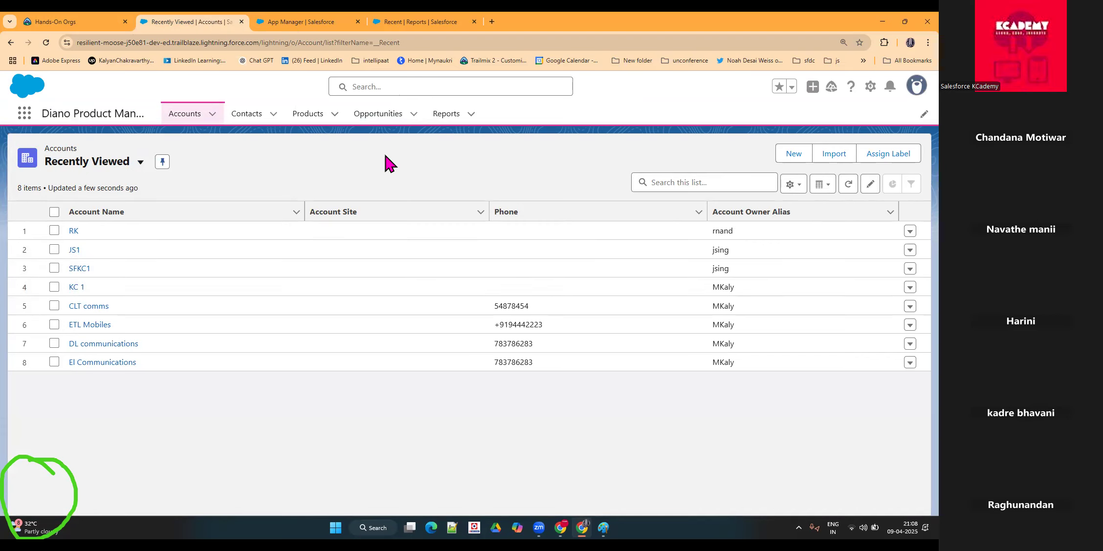
Step: Return to App Manager and open the Diano Product Management app for editing
left_click(312, 21)
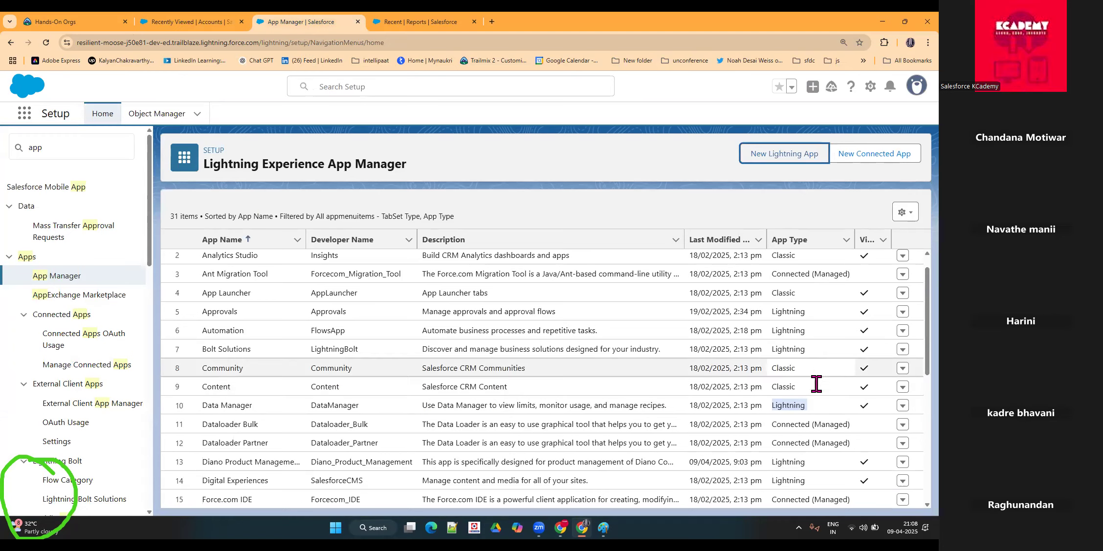
scroll(276, 401, "down", 2)
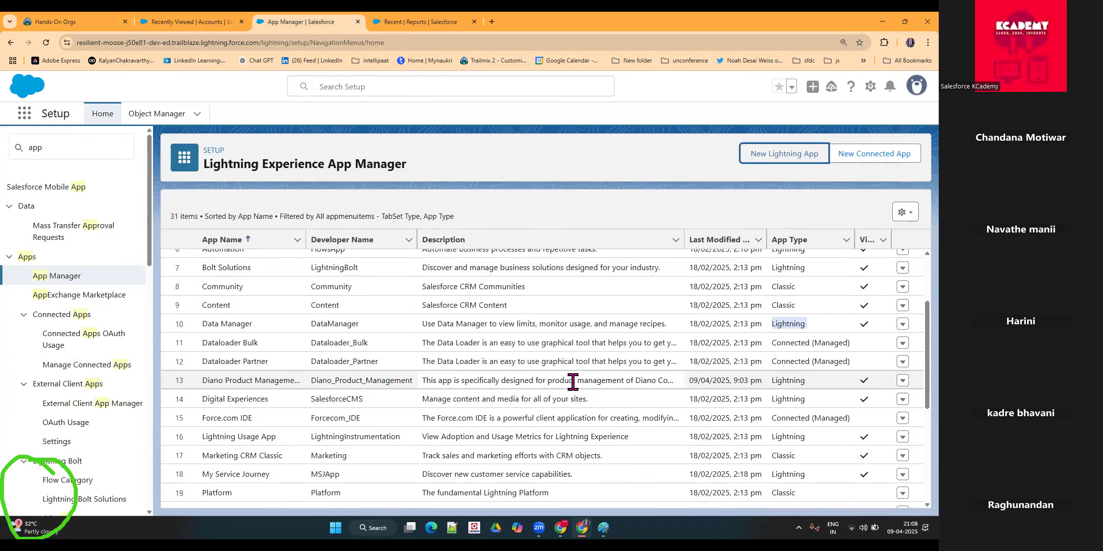
left_click(903, 381)
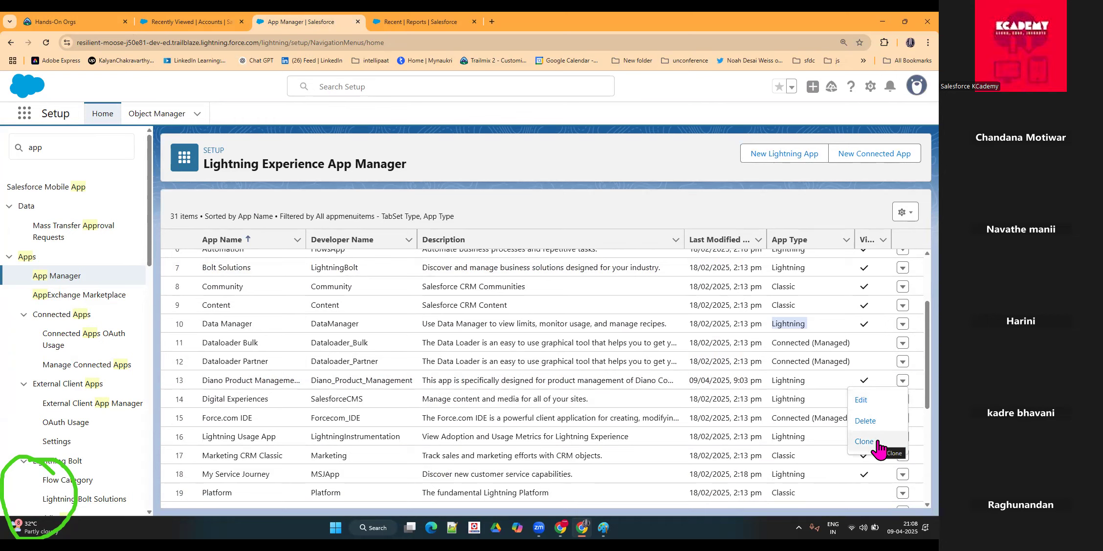
left_click(873, 404)
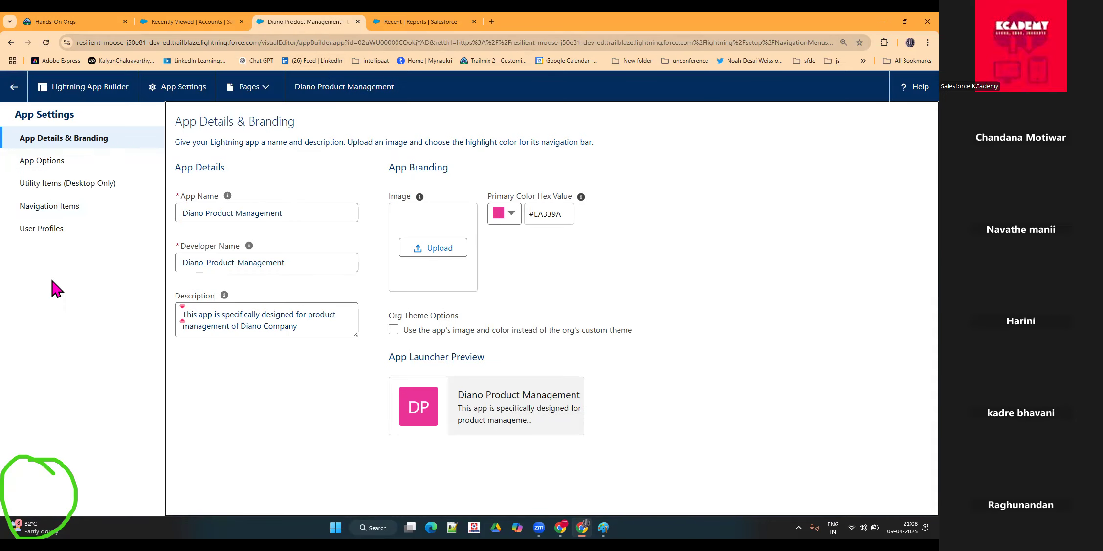
Step: Review the app's App Options, Navigation Items and Utility Items settings
left_click(71, 169)
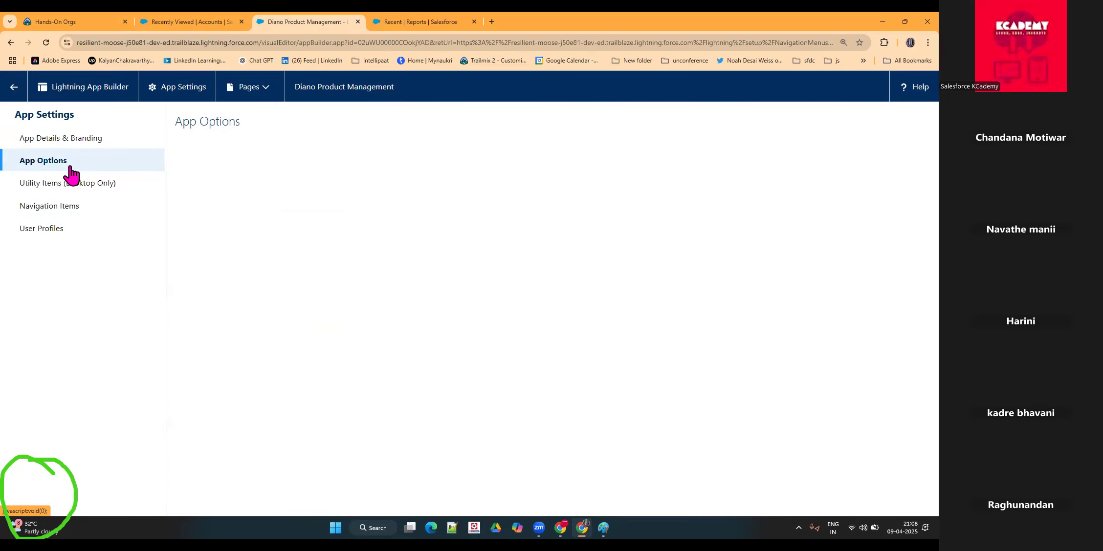
left_click(51, 210)
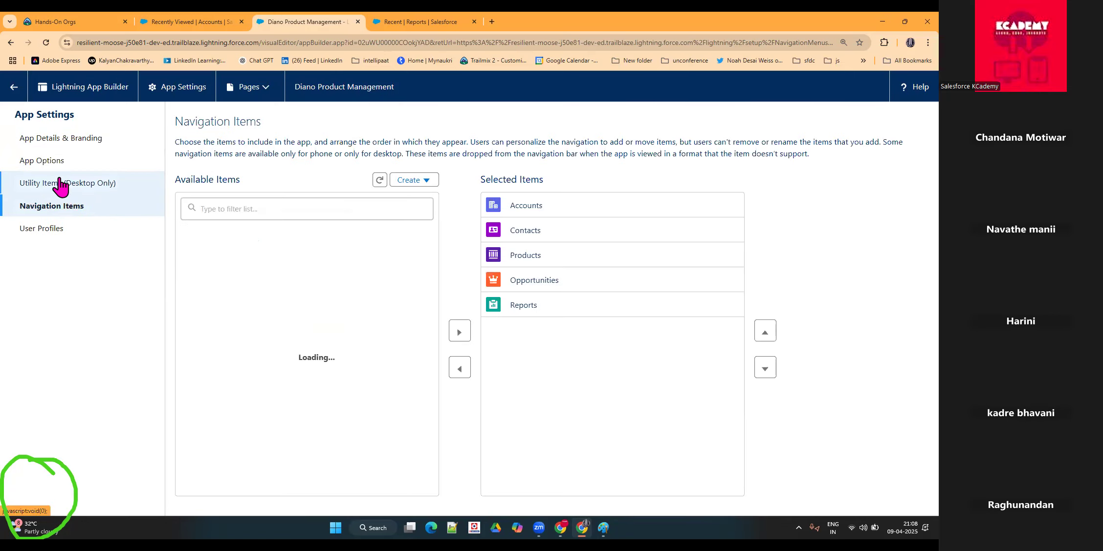
left_click(60, 185)
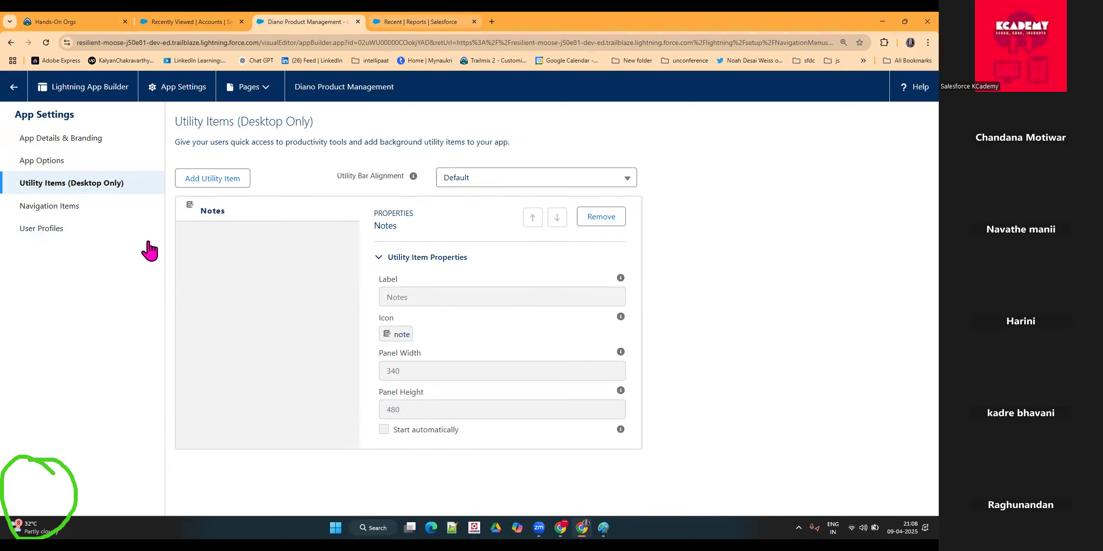
Step: Filter the app's available user profiles by "sales", grant Sales Rep PR access, save, and return to App Manager
left_click(62, 228)
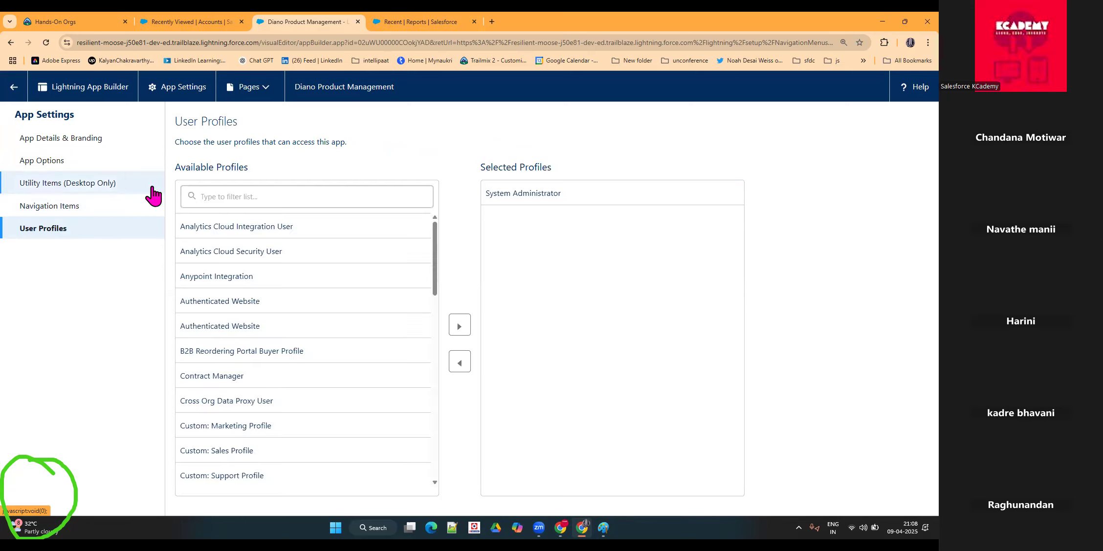
left_click(252, 195)
type("sales")
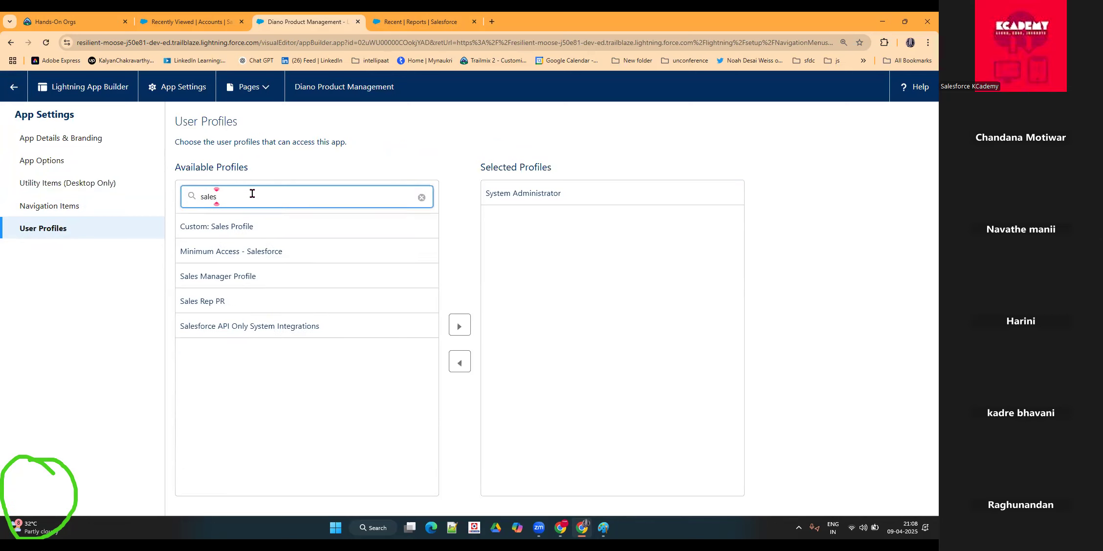
left_click(216, 303)
left_click(460, 325)
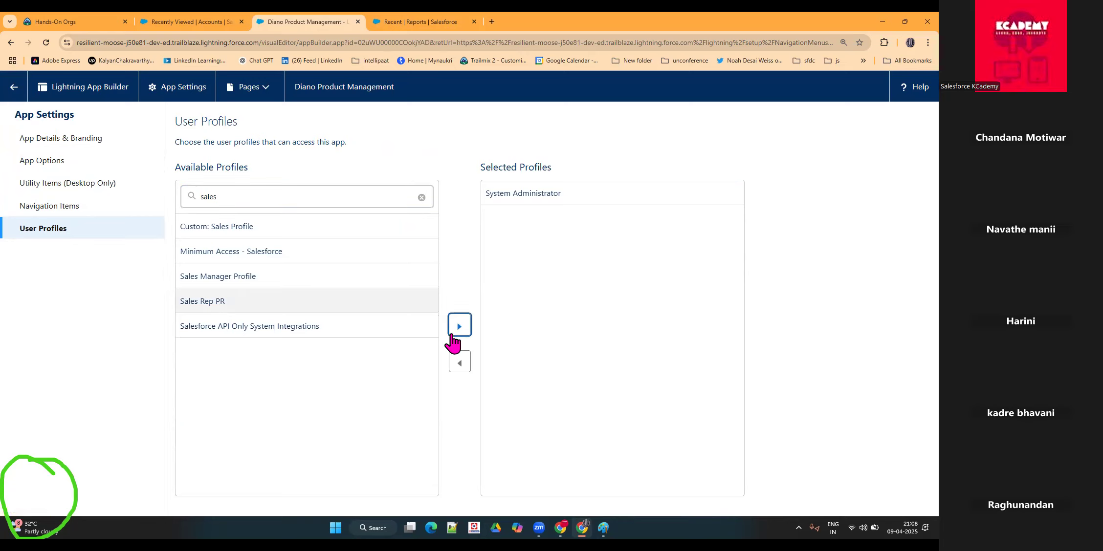
left_click(575, 499)
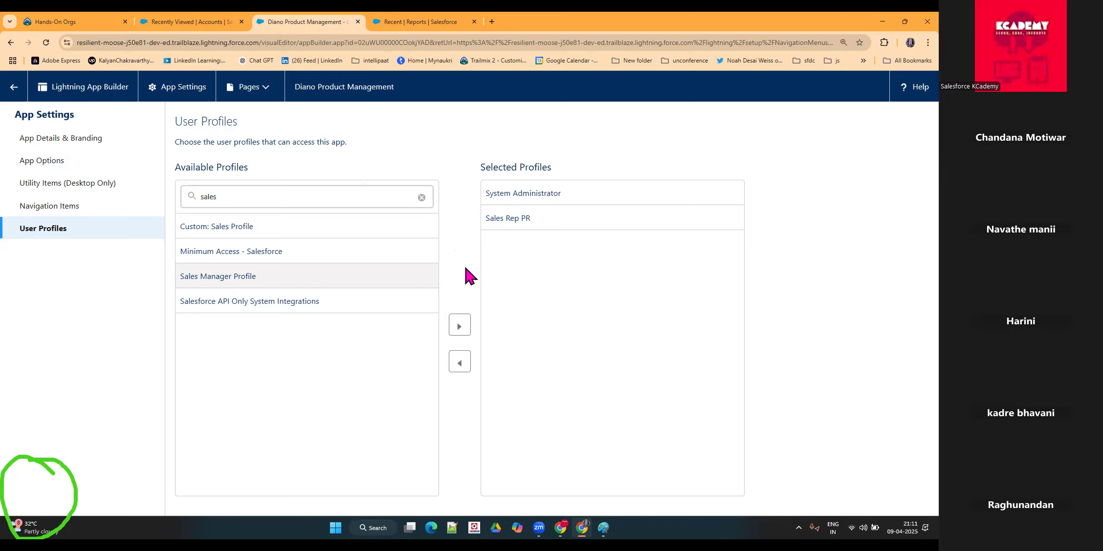
left_click(14, 90)
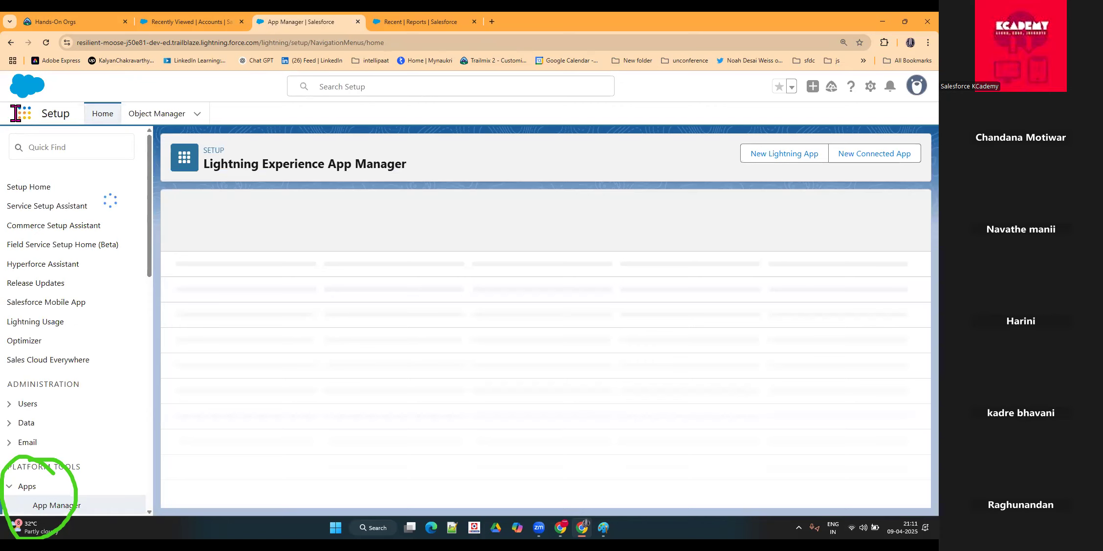
Step: Switch to the Diano Product Management Reports page and reload it
left_click(24, 114)
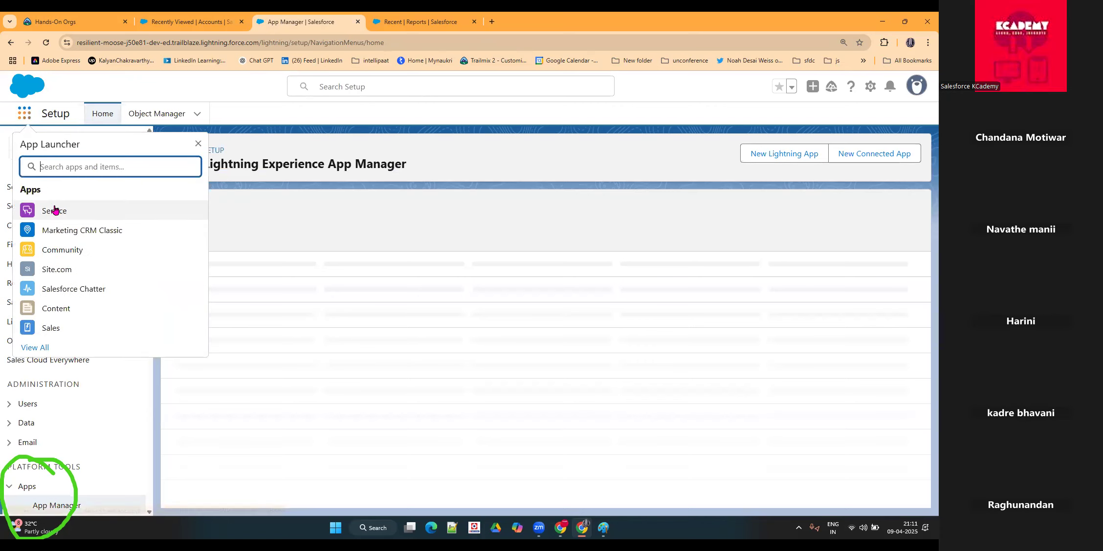
left_click(396, 21)
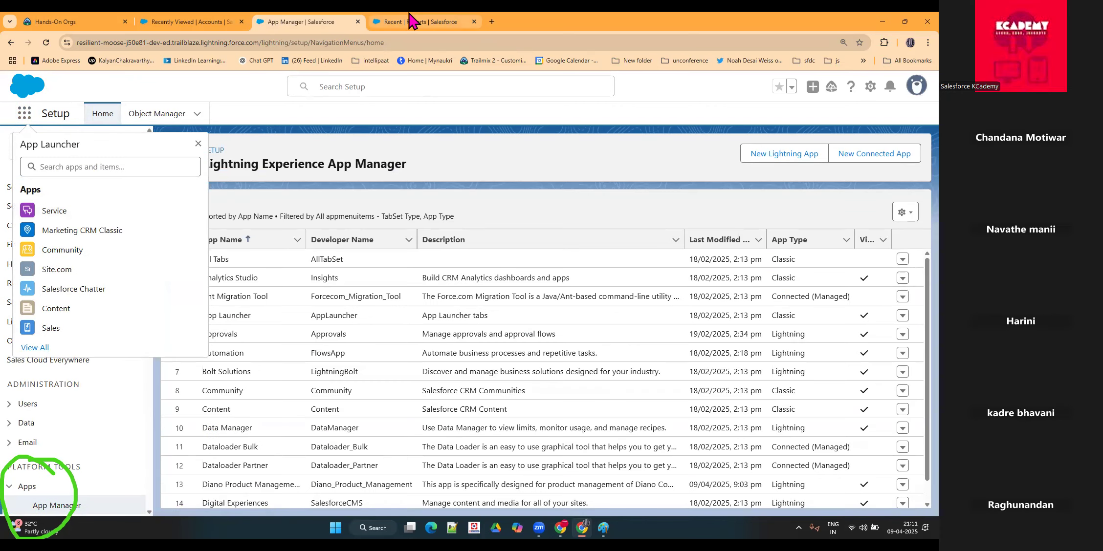
left_click(43, 43)
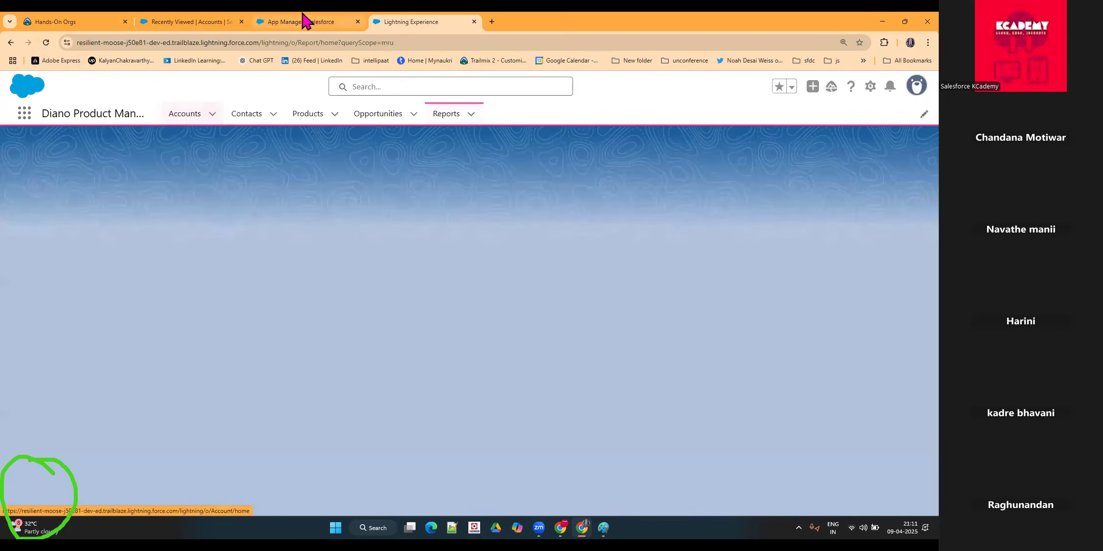
left_click(307, 22)
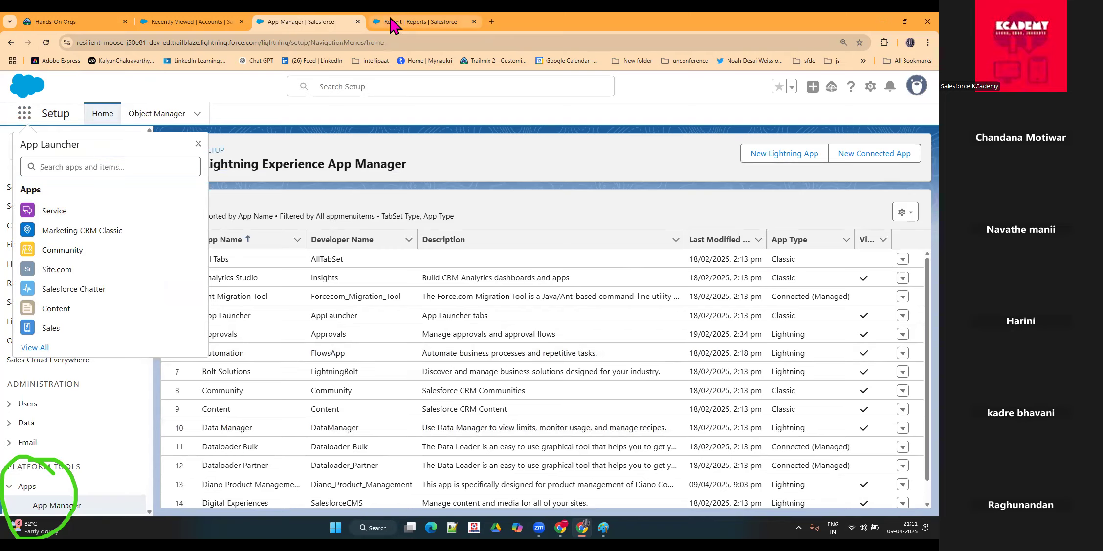
left_click(395, 22)
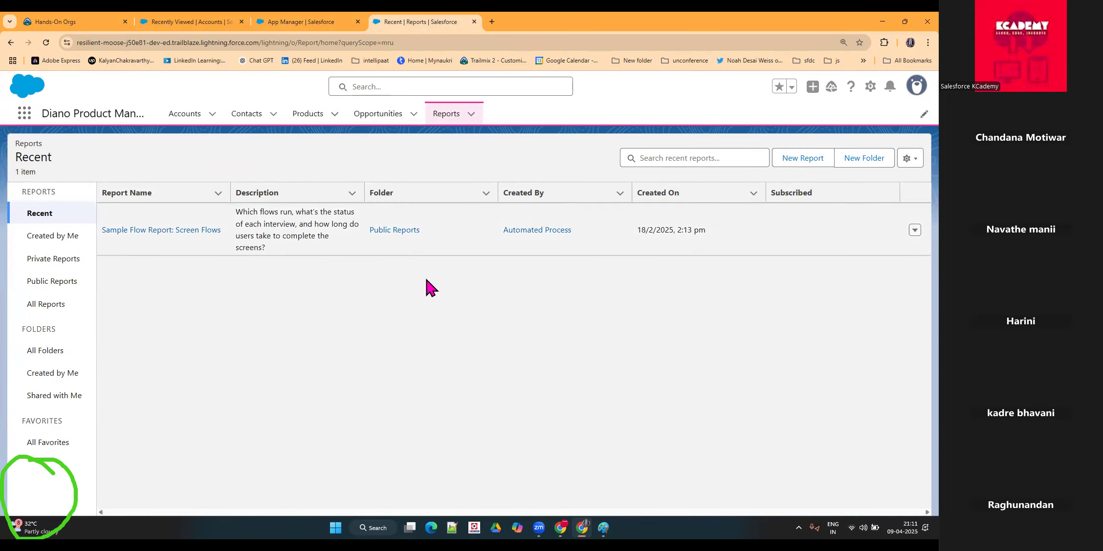
Step: Open the Diano Product Management app's navigation items for personalization from the Reports page and review the listed items
key("ctrl+plus")
key("ctrl+plus")
key("ctrl+plus")
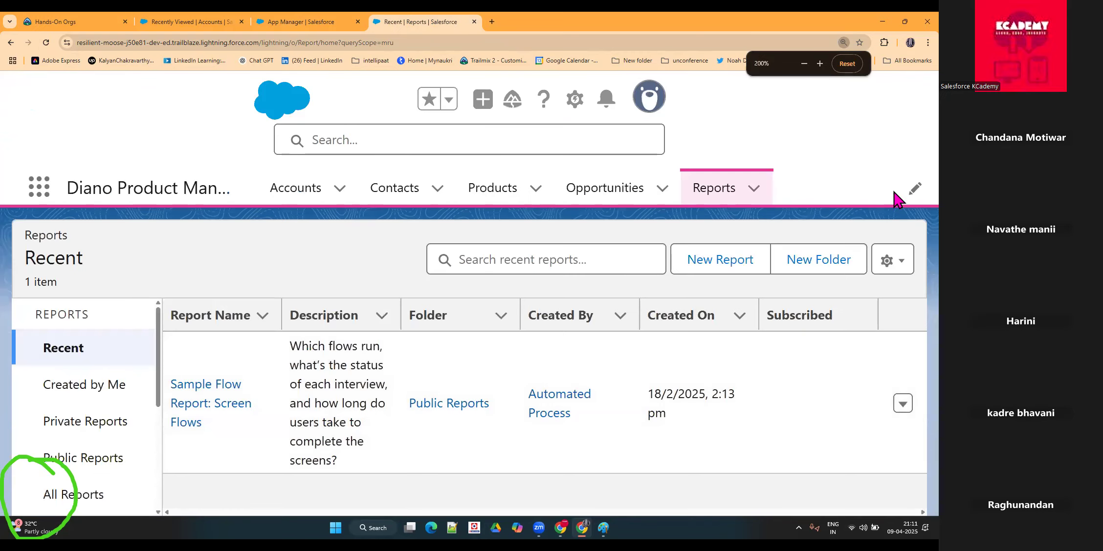
key("ctrl+minus")
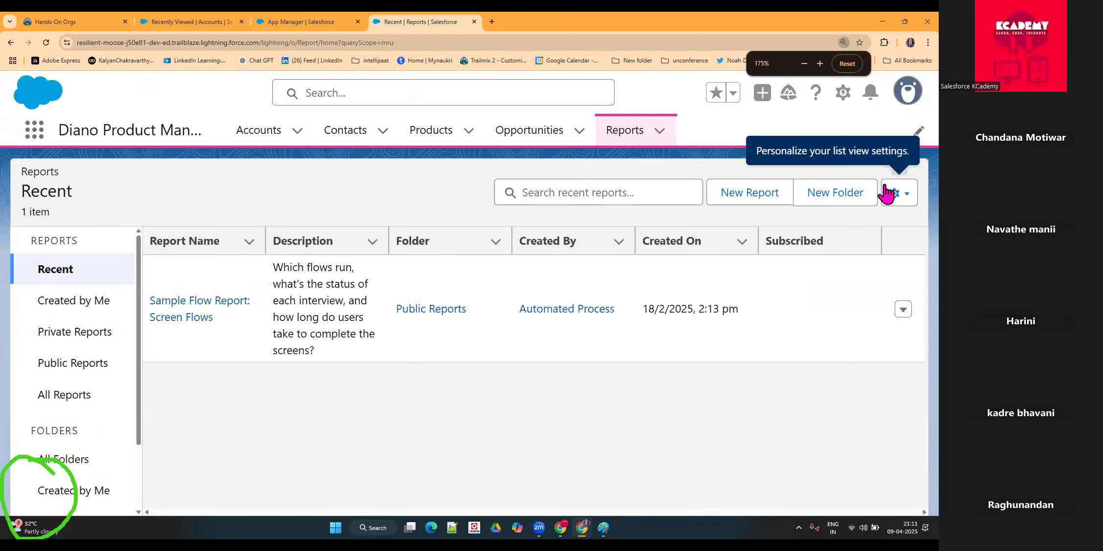
left_click(917, 131)
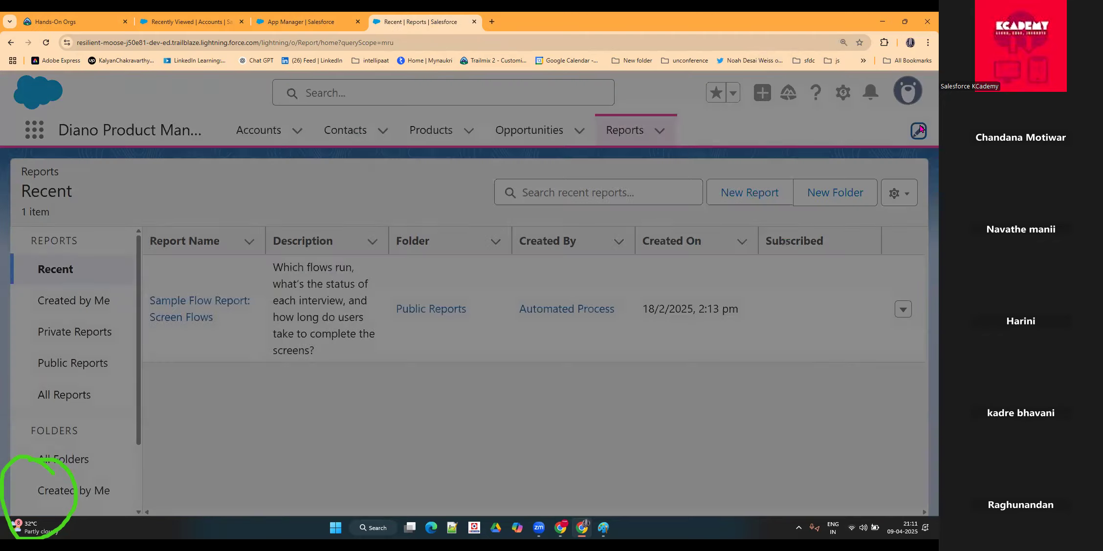
scroll(232, 309, "down", 2)
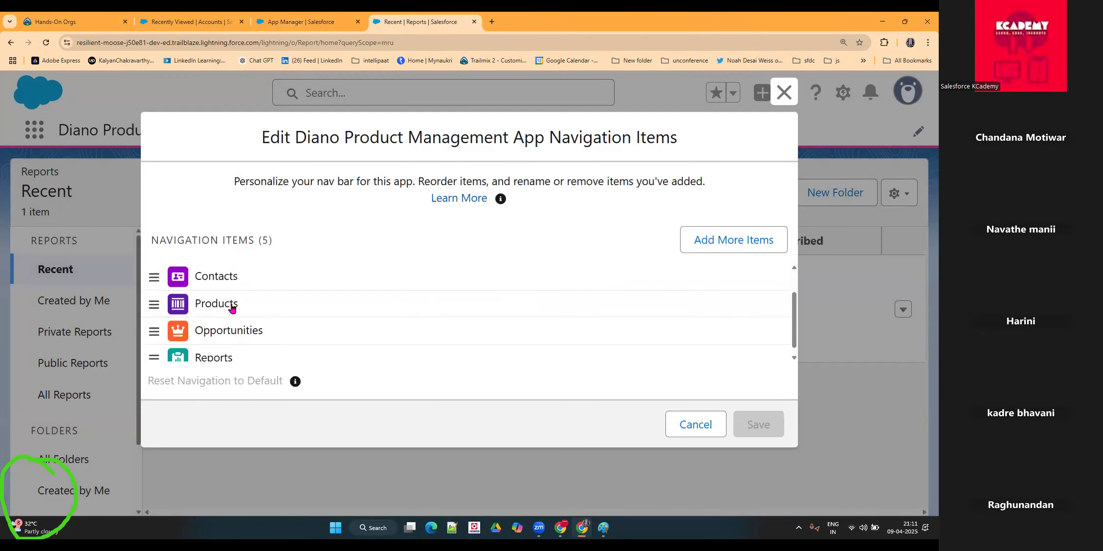
scroll(195, 312, "up", 2)
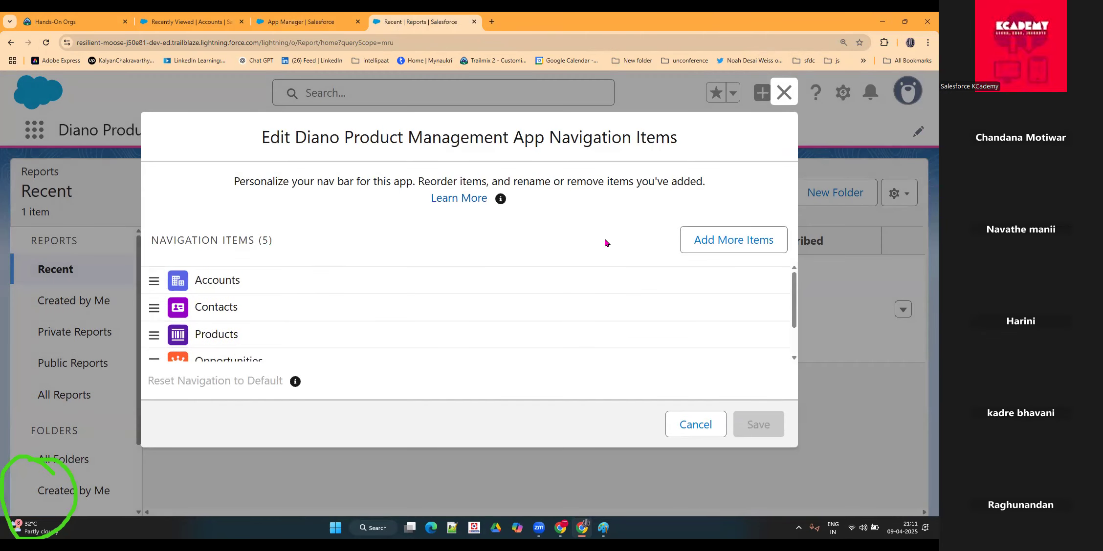
Step: Find Cases among all available items by searching "case", add it to the Diano Product Management navigation bar, and save
left_click(702, 243)
left_click(196, 249)
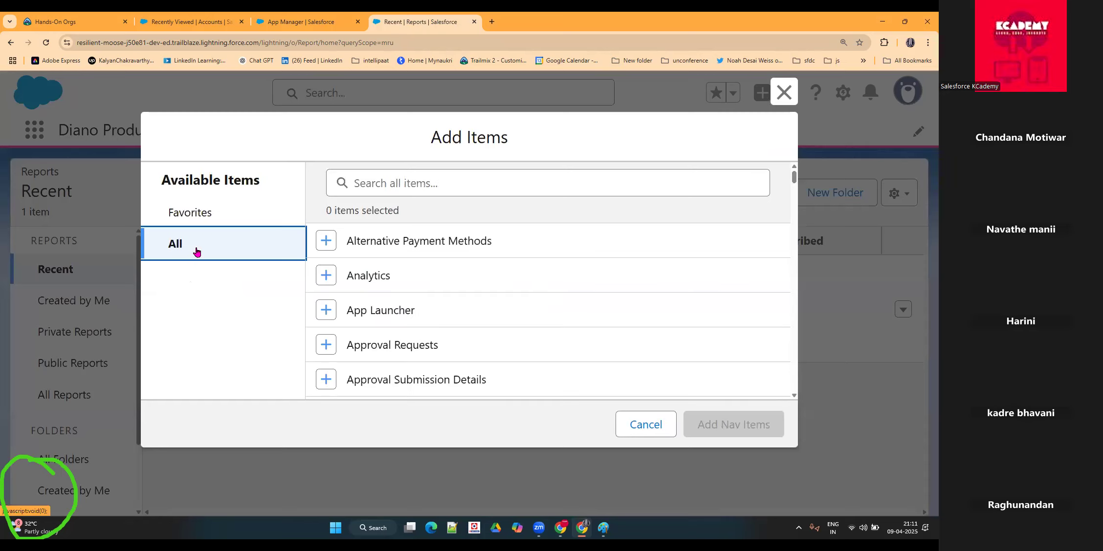
scroll(482, 310, "down", 2)
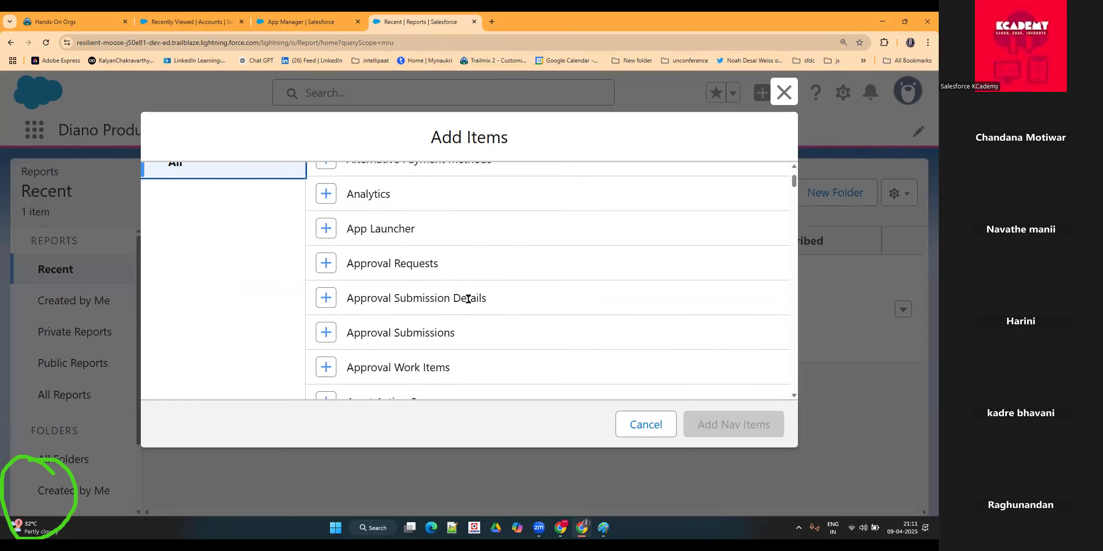
scroll(469, 301, "down", 8)
scroll(472, 303, "down", 12)
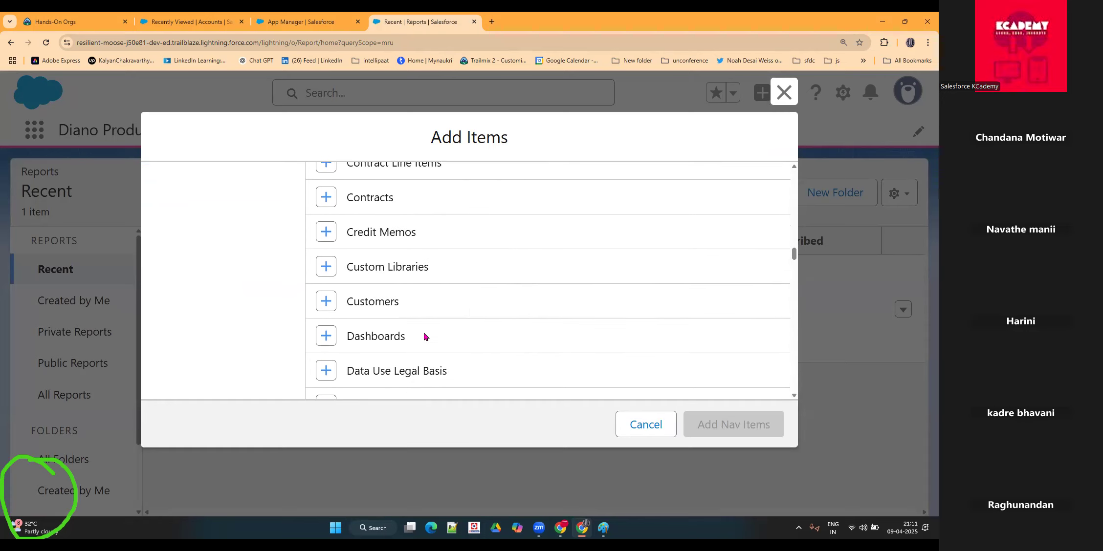
scroll(423, 336, "down", 7)
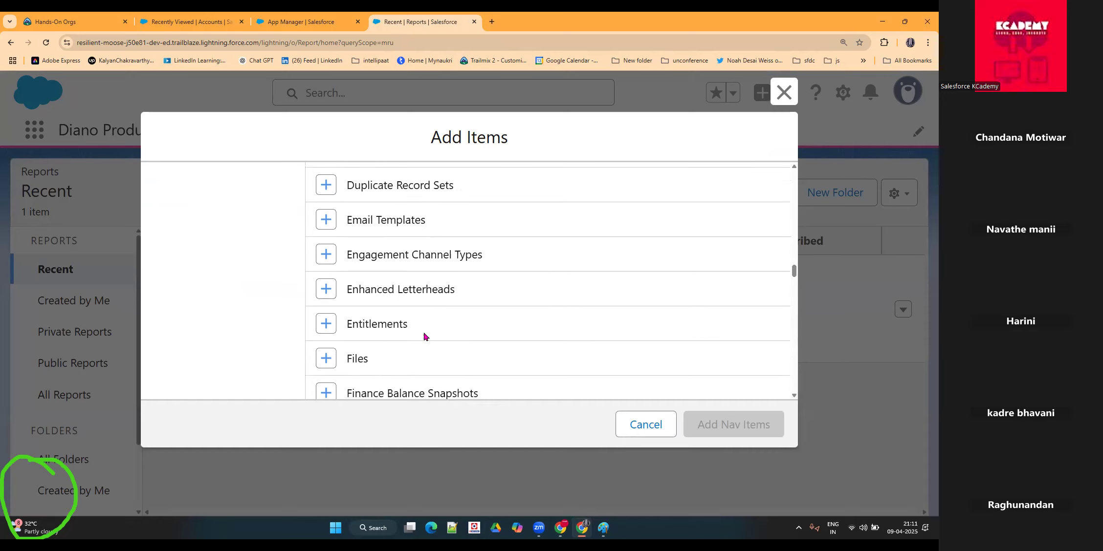
scroll(424, 337, "up", 7)
scroll(426, 324, "up", 20)
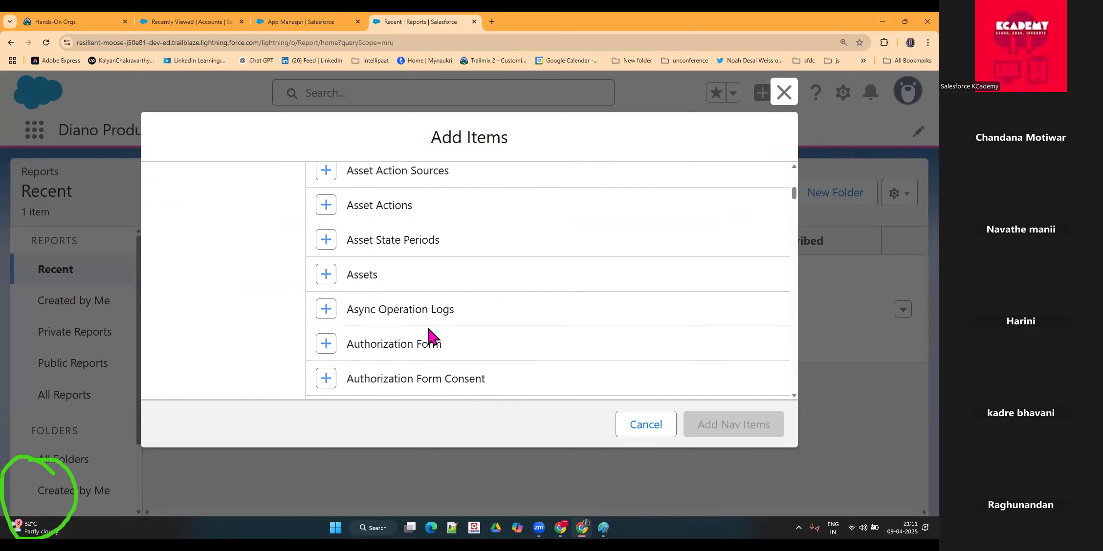
left_click(386, 178)
type("case")
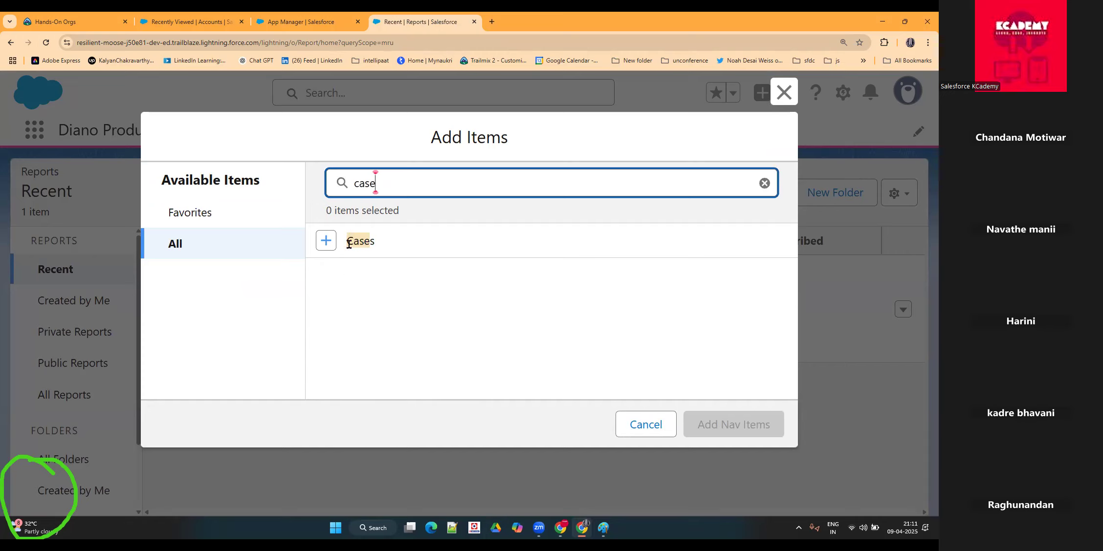
left_click(326, 241)
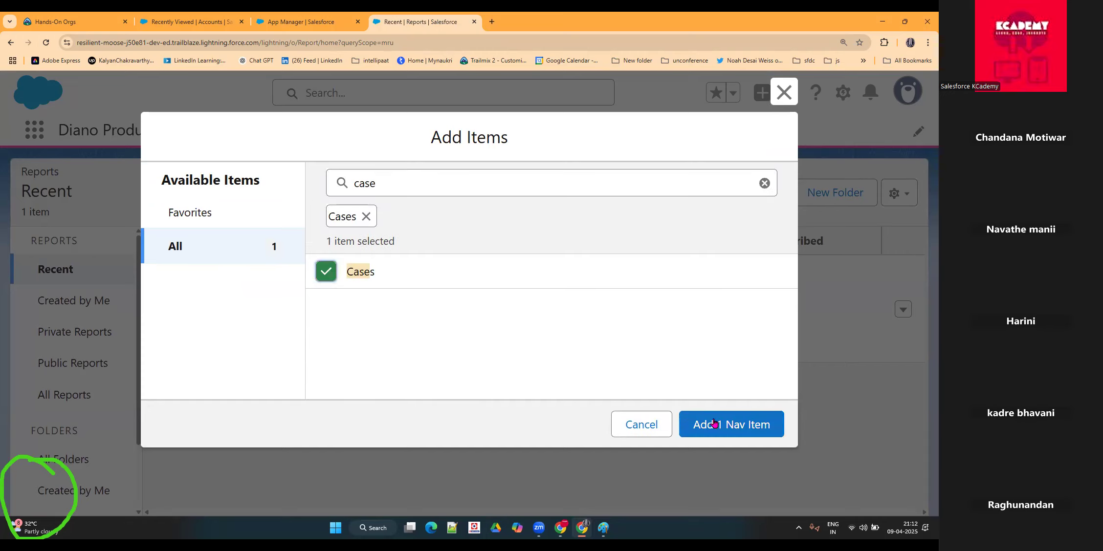
left_click(729, 424)
left_click(759, 430)
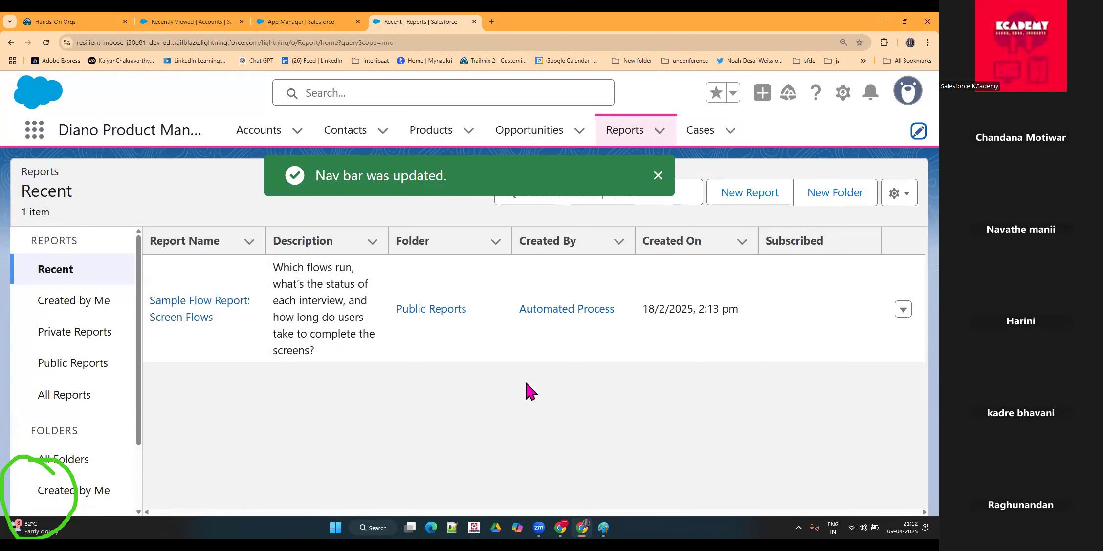
key("ctrl+plus")
key("ctrl+minus")
key("ctrl+minus")
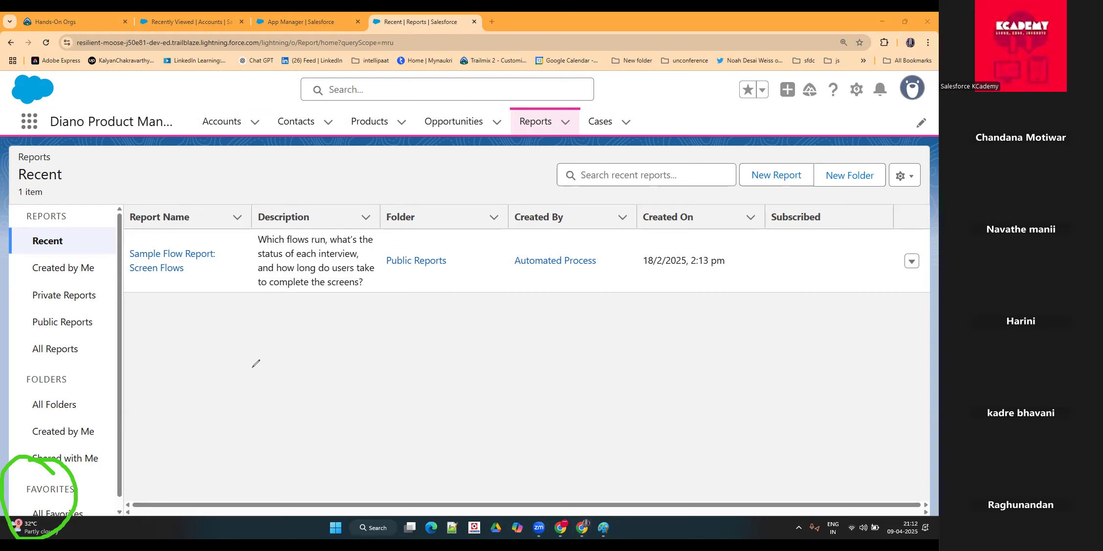
mouse_move(191, 432)
left_mouse_down()
mouse_move(439, 450)
mouse_move(736, 442)
mouse_move(833, 457)
mouse_move(521, 489)
mouse_move(247, 478)
mouse_move(182, 443)
mouse_move(206, 434)
left_mouse_up()
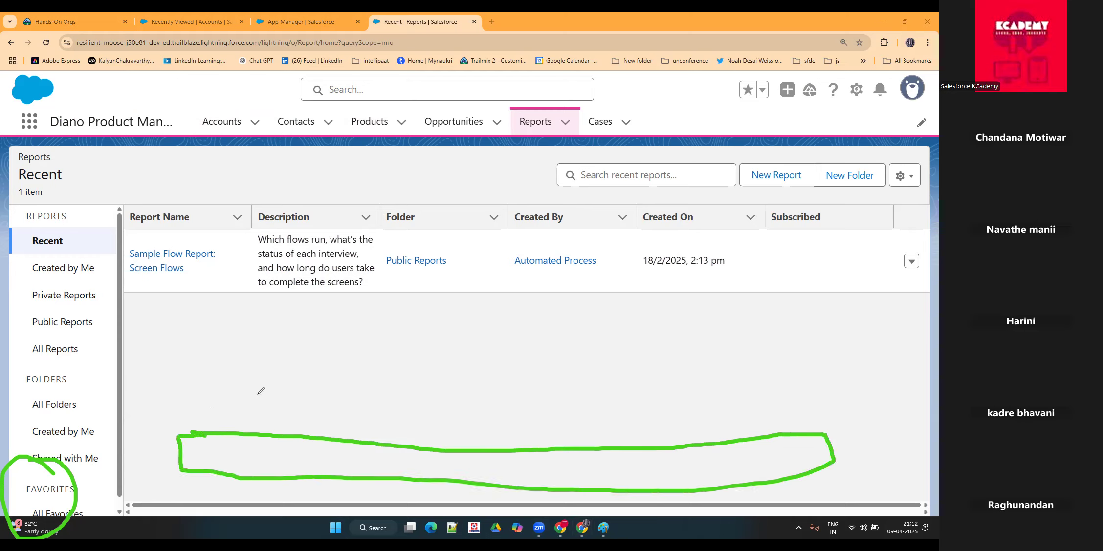
mouse_move(214, 389)
left_mouse_down()
mouse_move(216, 433)
mouse_move(314, 437)
mouse_move(237, 381)
mouse_move(221, 382)
left_mouse_up()
mouse_move(382, 378)
left_mouse_down()
mouse_move(383, 449)
mouse_move(513, 398)
mouse_move(377, 378)
left_mouse_up()
mouse_move(566, 367)
left_mouse_down()
mouse_move(599, 452)
mouse_move(821, 441)
mouse_move(746, 361)
mouse_move(566, 368)
left_mouse_up()
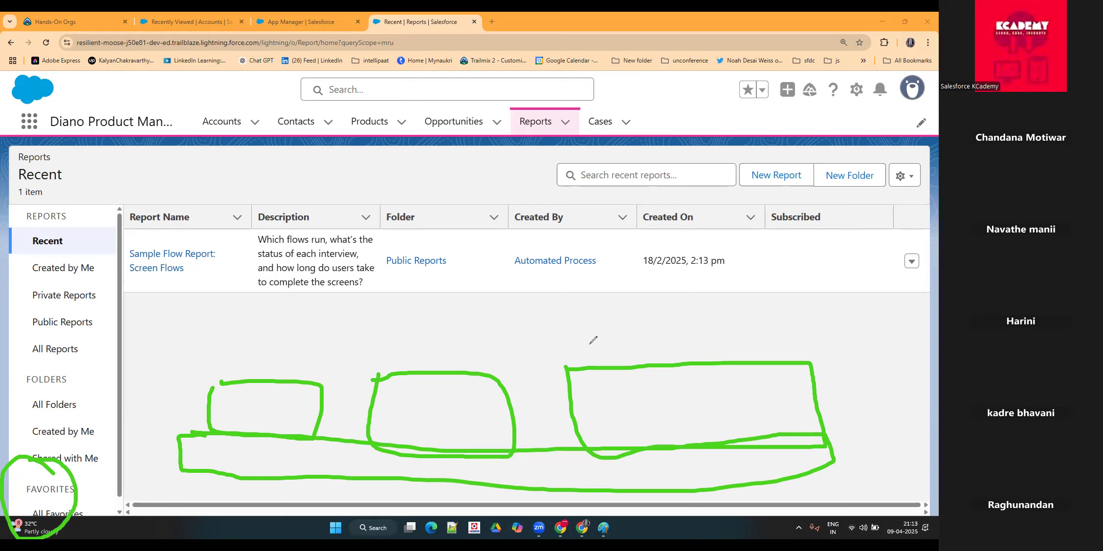
mouse_move(574, 351)
left_mouse_down()
mouse_move(583, 372)
mouse_move(566, 348)
left_mouse_up()
mouse_move(602, 342)
left_mouse_down()
mouse_move(601, 367)
mouse_move(614, 374)
left_mouse_up()
mouse_move(586, 331)
left_mouse_down()
mouse_move(564, 374)
mouse_move(619, 357)
mouse_move(531, 333)
left_mouse_up()
mouse_move(229, 122)
left_mouse_down()
mouse_move(257, 104)
mouse_move(380, 112)
left_mouse_up()
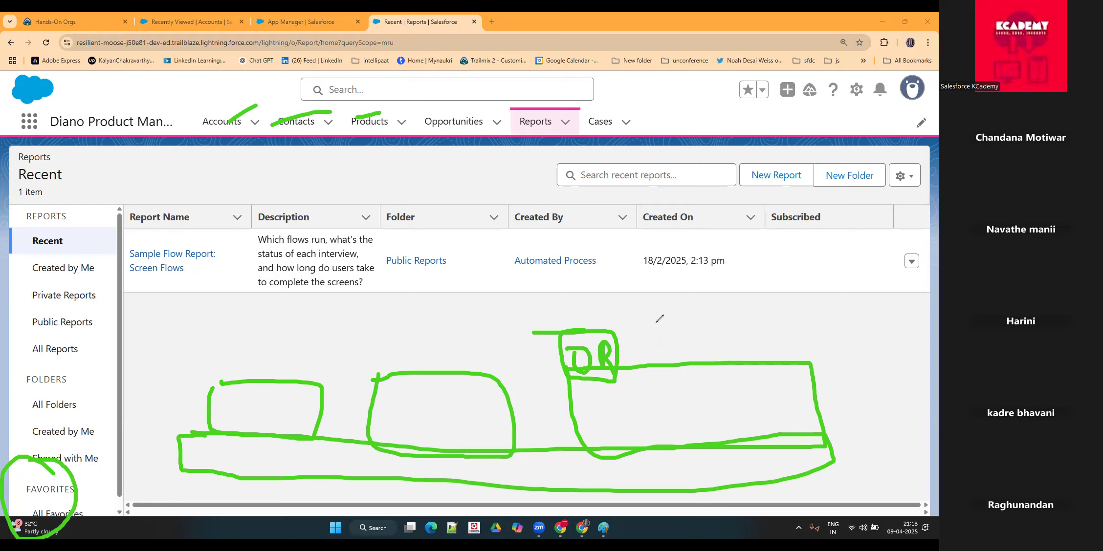
mouse_move(659, 319)
left_mouse_down()
mouse_move(664, 349)
mouse_move(680, 309)
mouse_move(675, 320)
mouse_move(711, 340)
mouse_move(719, 321)
mouse_move(740, 344)
mouse_move(781, 326)
mouse_move(739, 336)
left_mouse_up()
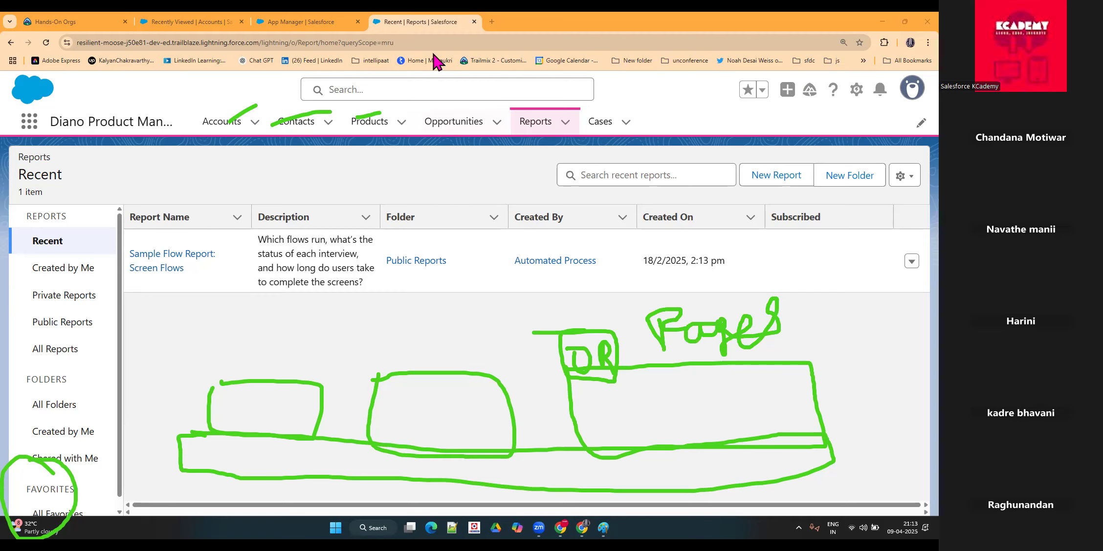
Step: Open the bookmarked Upwork page in a new browser tab and go to its Design & Creative category
left_click(488, 22)
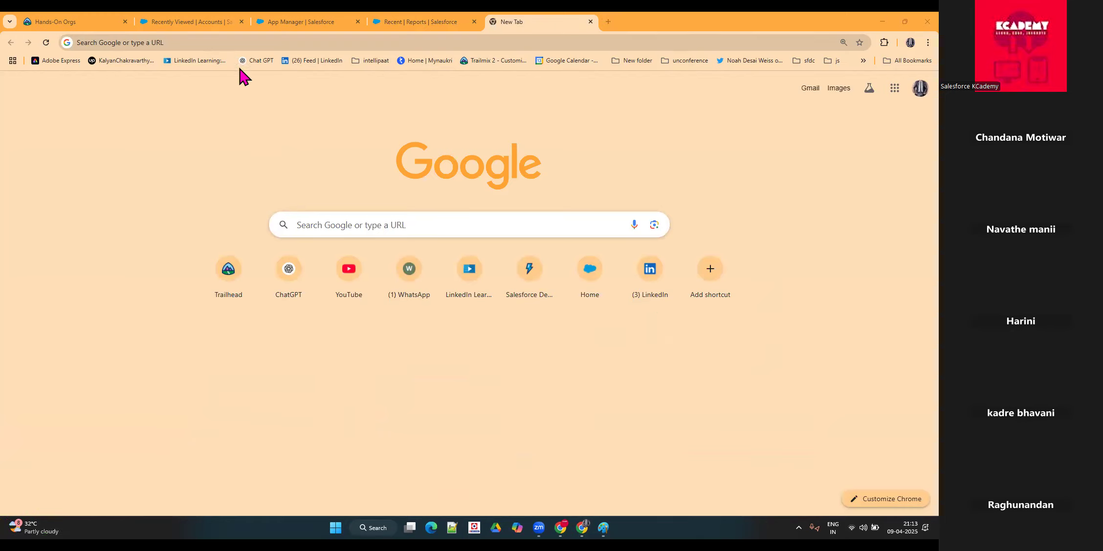
left_click(201, 64)
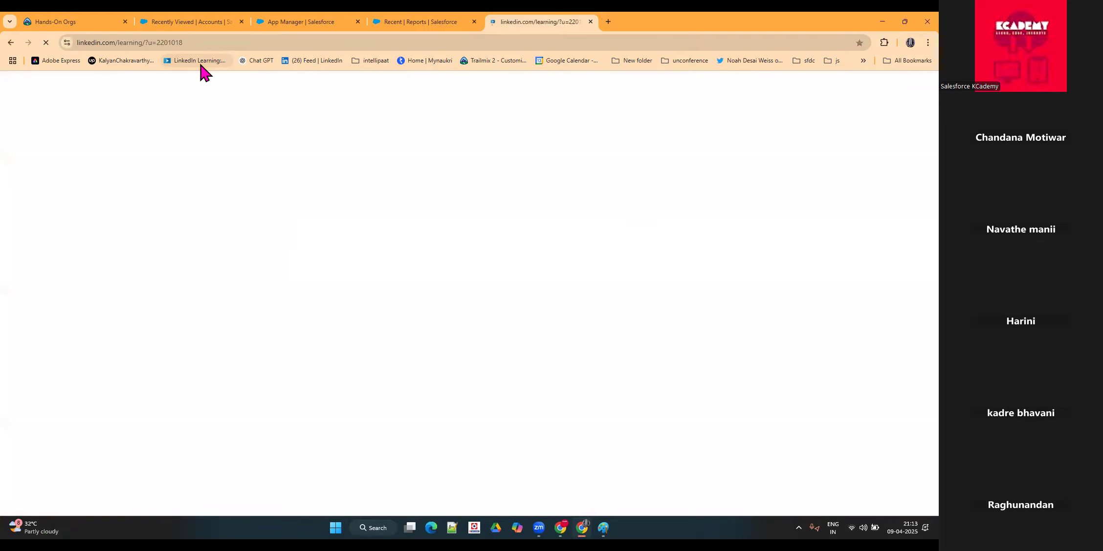
left_click(124, 59)
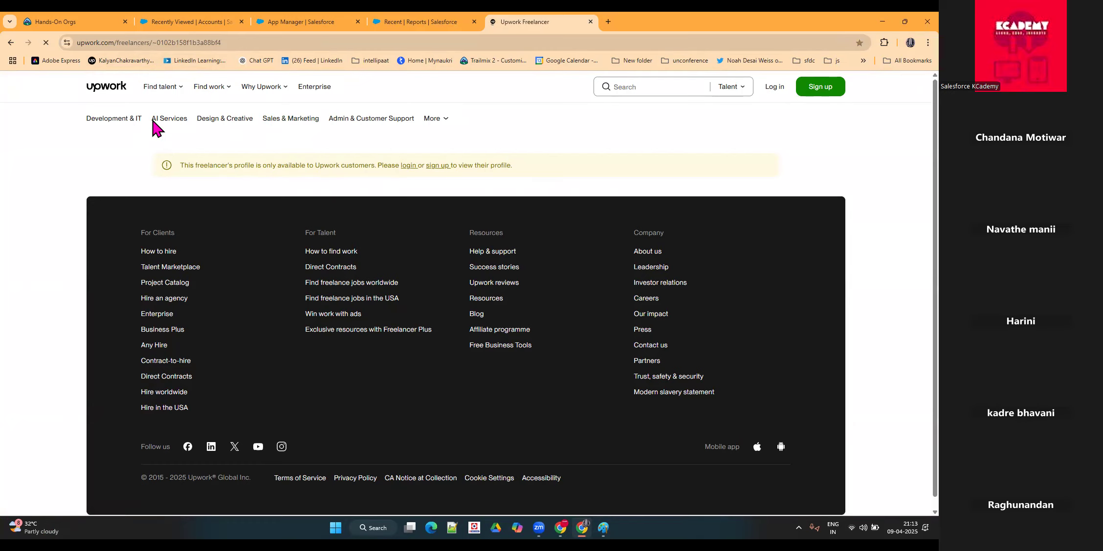
left_click(166, 88)
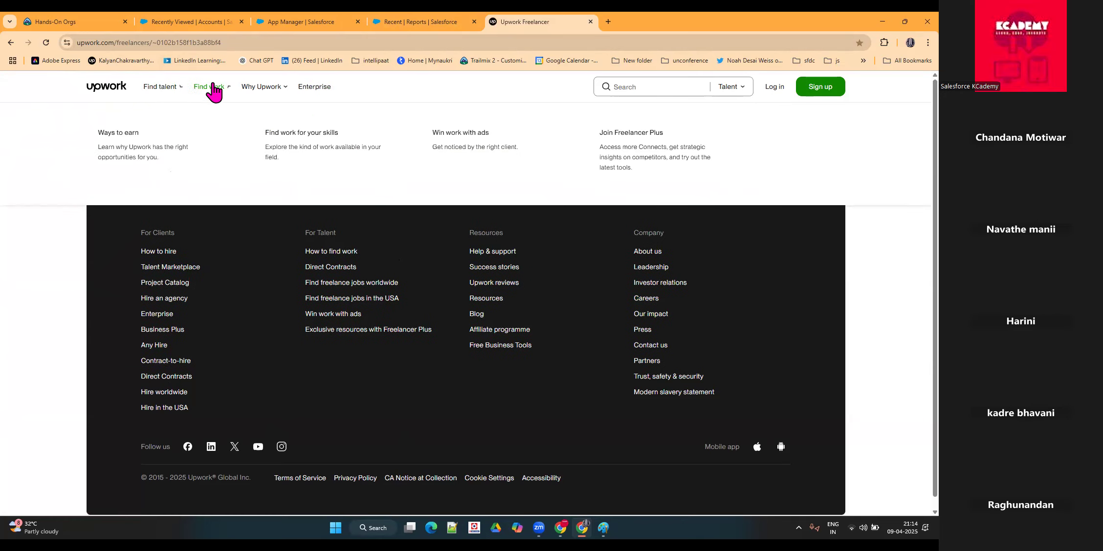
mouse_move(275, 98)
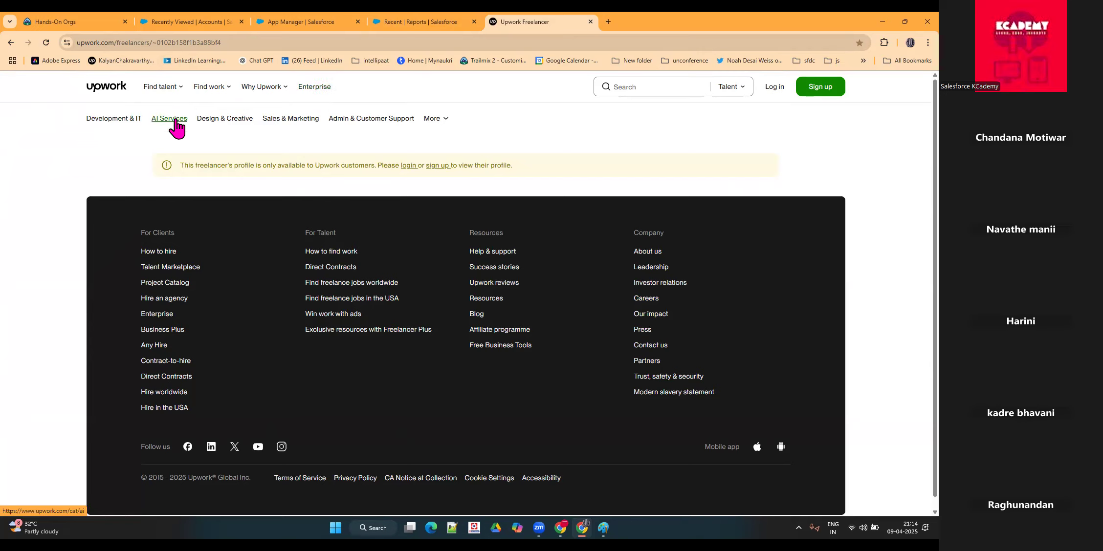
left_click(221, 128)
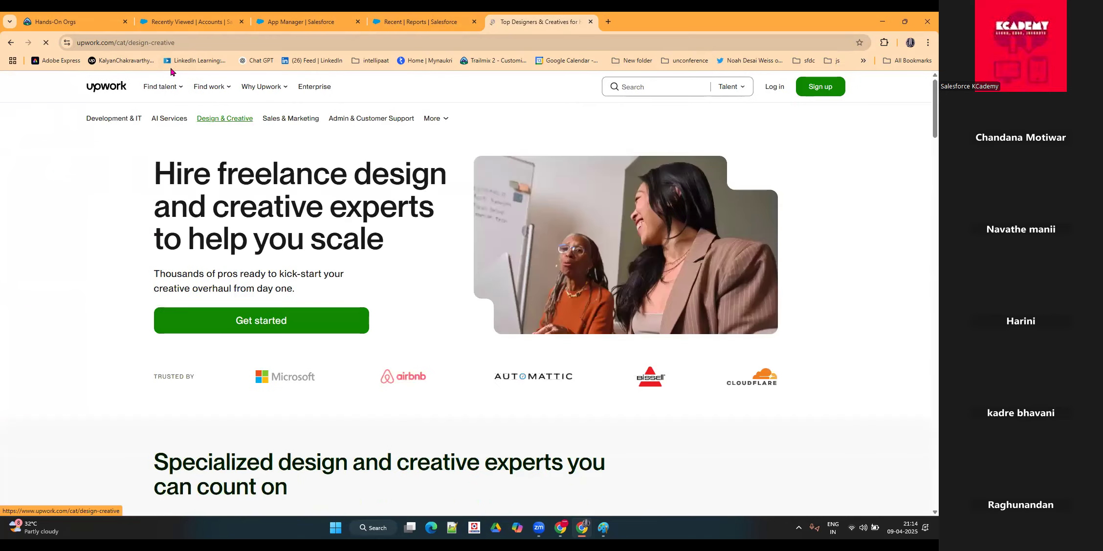
Step: Examine the domain and the design-creative part of the Upwork page address, plus the Find talent menu
double_click(83, 42)
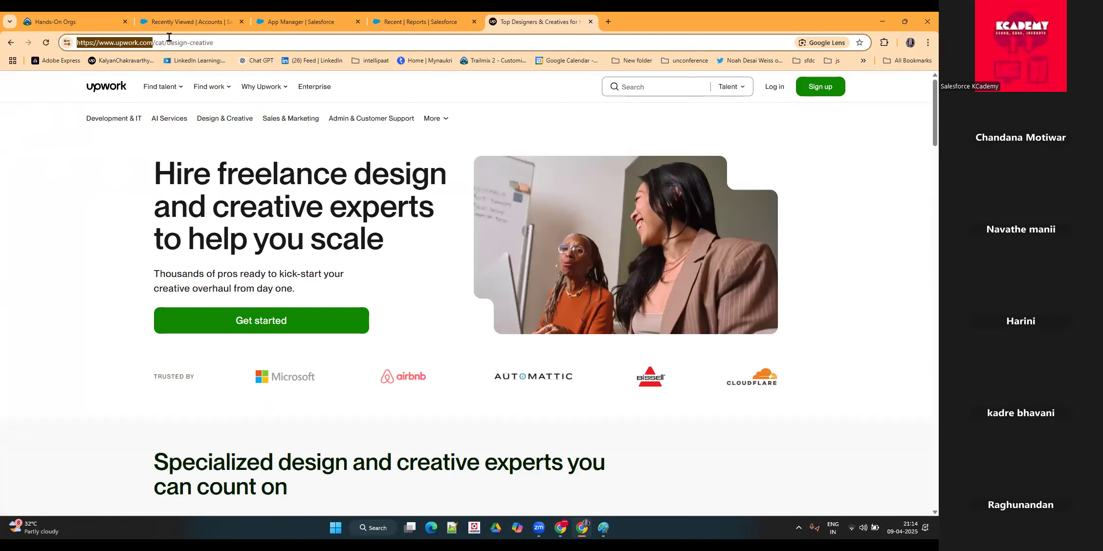
left_click_drag(225, 40, 168, 41)
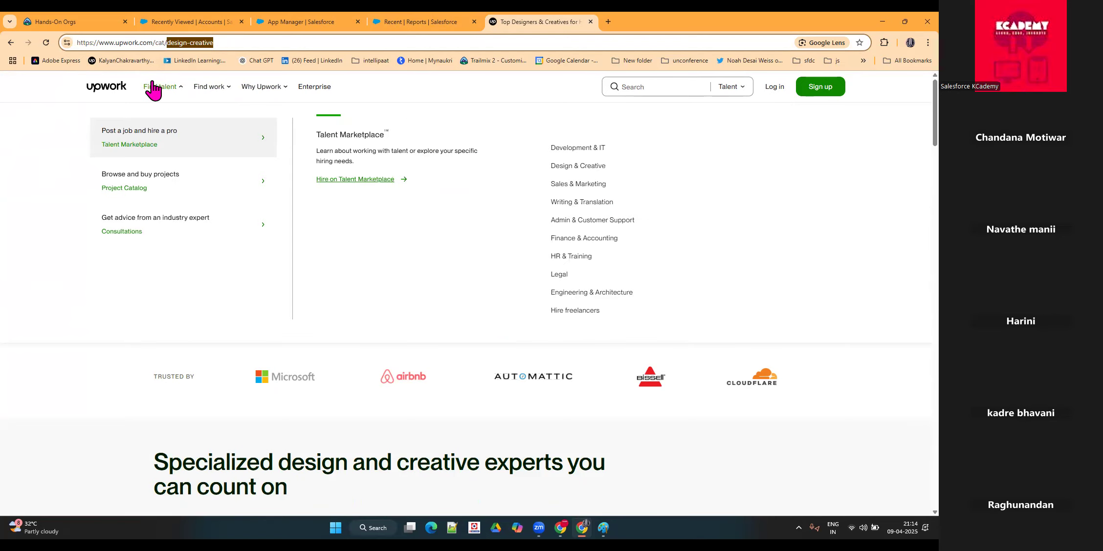
left_click(153, 88)
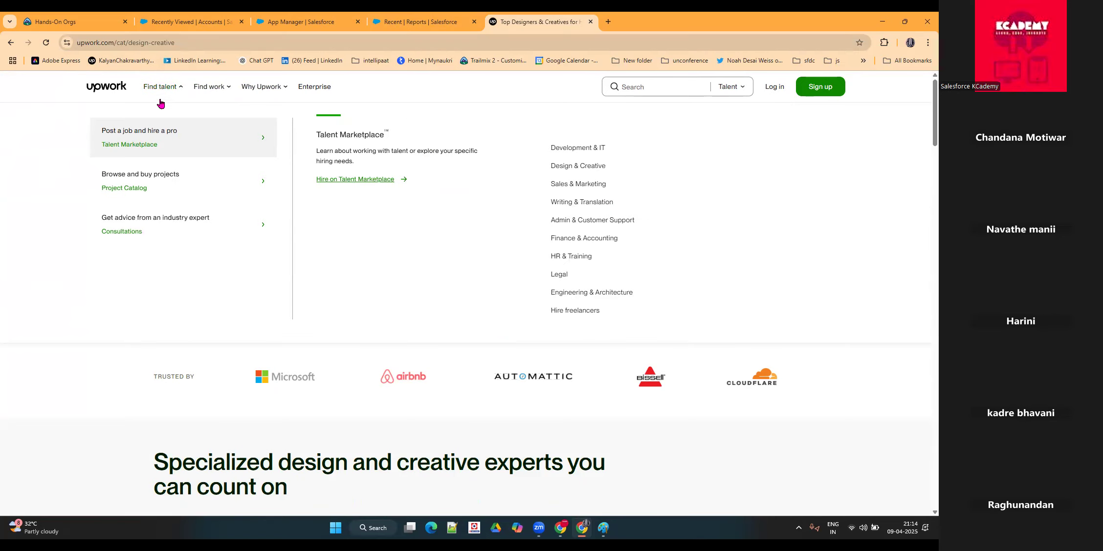
mouse_move(204, 90)
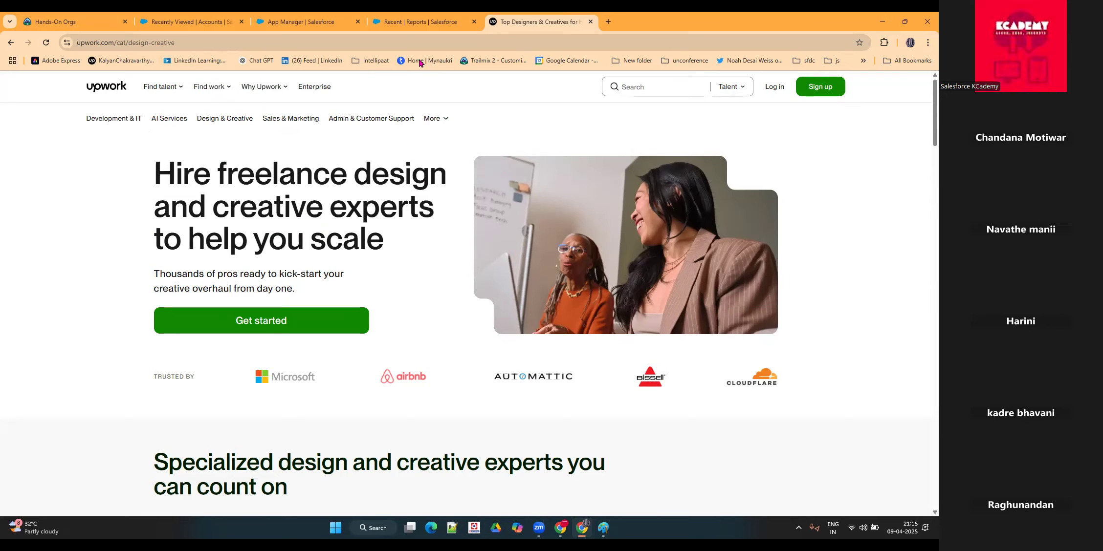
Step: Return to the Diano Product Management app, open the KC 1 record from Accounts, and examine its page address and app name
left_click(416, 22)
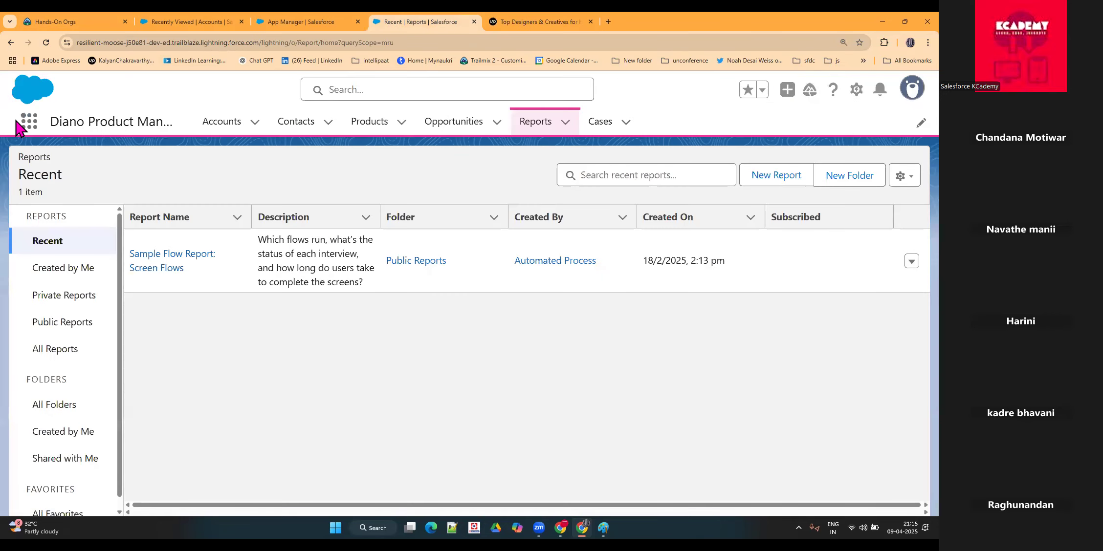
left_click_drag(52, 124, 172, 125)
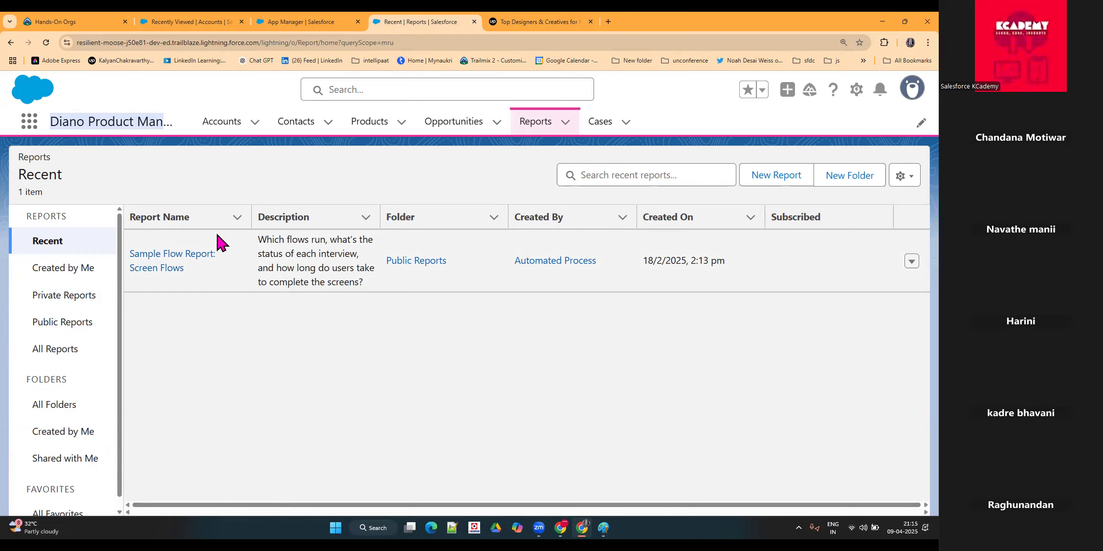
left_click(216, 131)
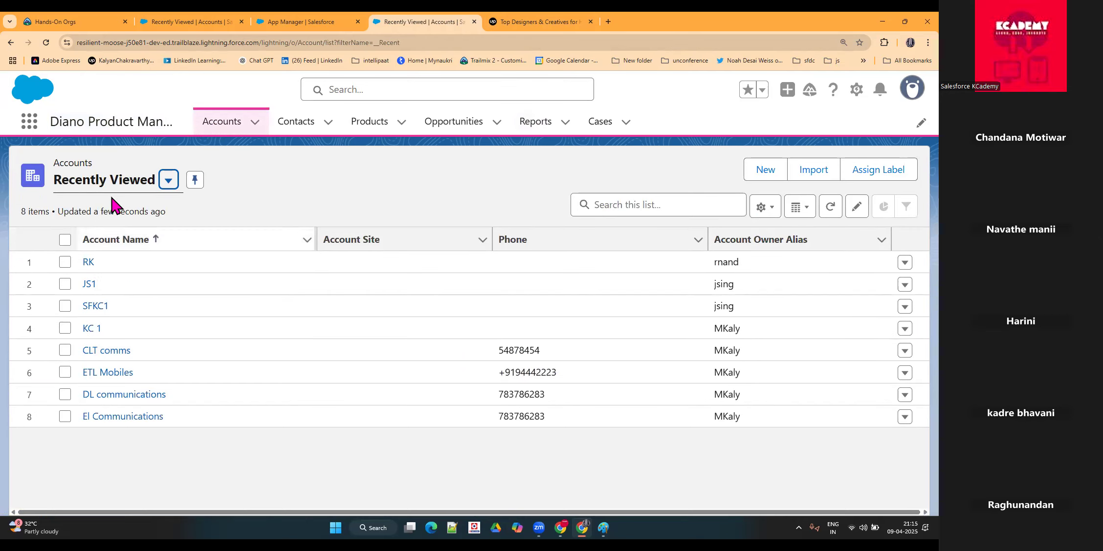
left_click(86, 330)
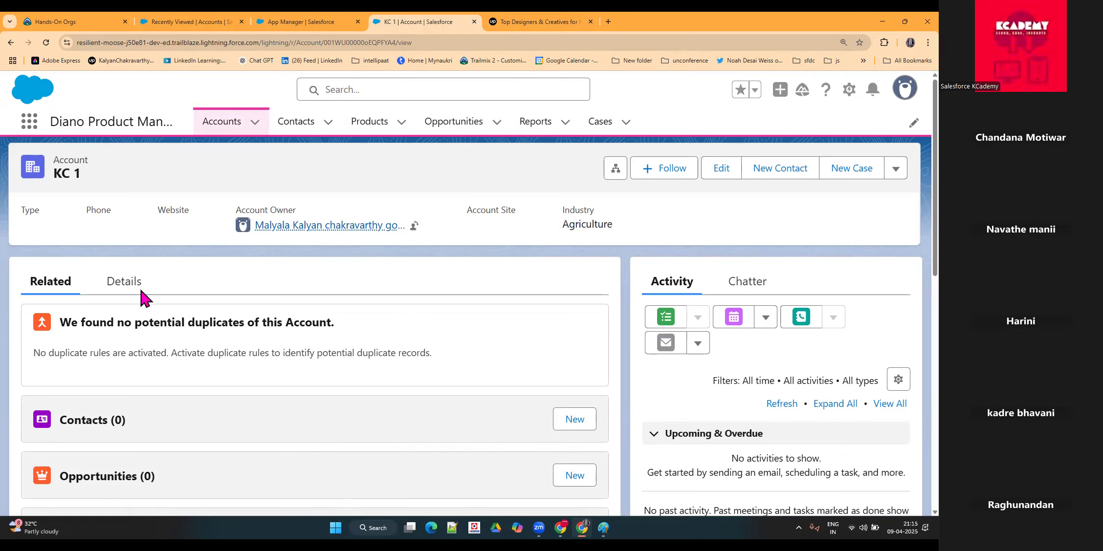
left_click(122, 45)
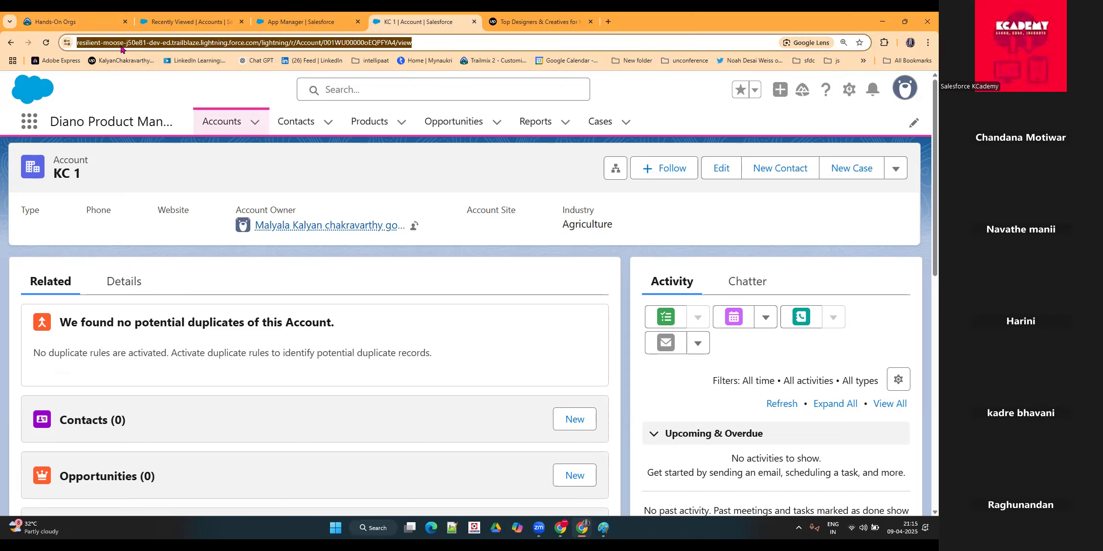
left_click_drag(47, 121, 165, 122)
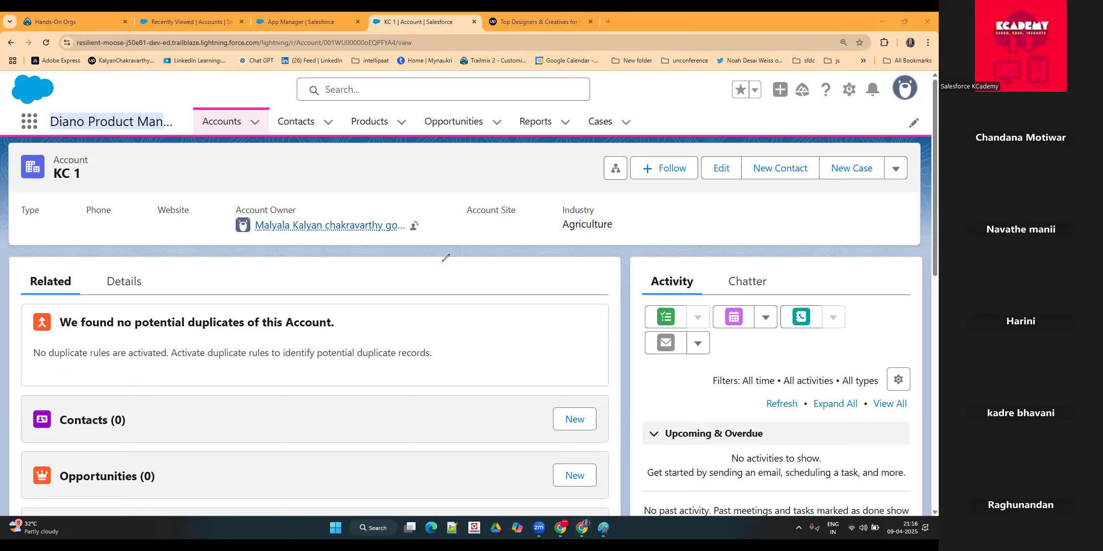
mouse_move(364, 261)
left_mouse_down()
mouse_move(371, 339)
mouse_move(389, 288)
mouse_move(431, 326)
left_mouse_up()
mouse_move(437, 296)
left_mouse_down()
mouse_move(460, 293)
mouse_move(448, 317)
left_mouse_up()
mouse_move(493, 270)
left_mouse_down()
mouse_move(486, 317)
mouse_move(555, 267)
mouse_move(543, 272)
mouse_move(546, 247)
left_mouse_up()
mouse_move(638, 240)
left_mouse_down()
mouse_move(609, 242)
mouse_move(637, 195)
mouse_move(638, 271)
left_mouse_up()
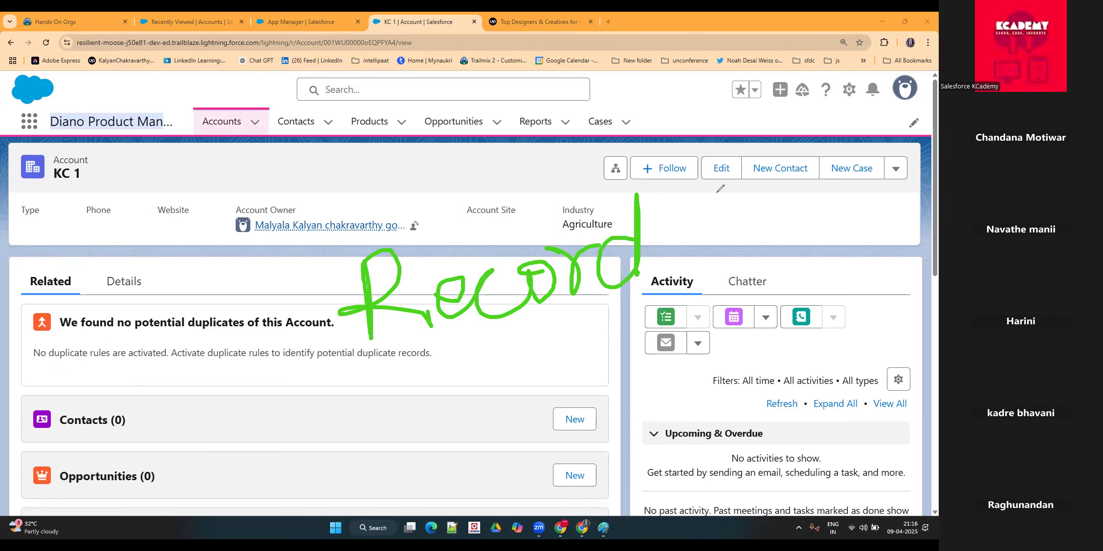
mouse_move(367, 362)
left_mouse_down()
mouse_move(494, 323)
mouse_move(661, 295)
left_mouse_up()
left_click(421, 385)
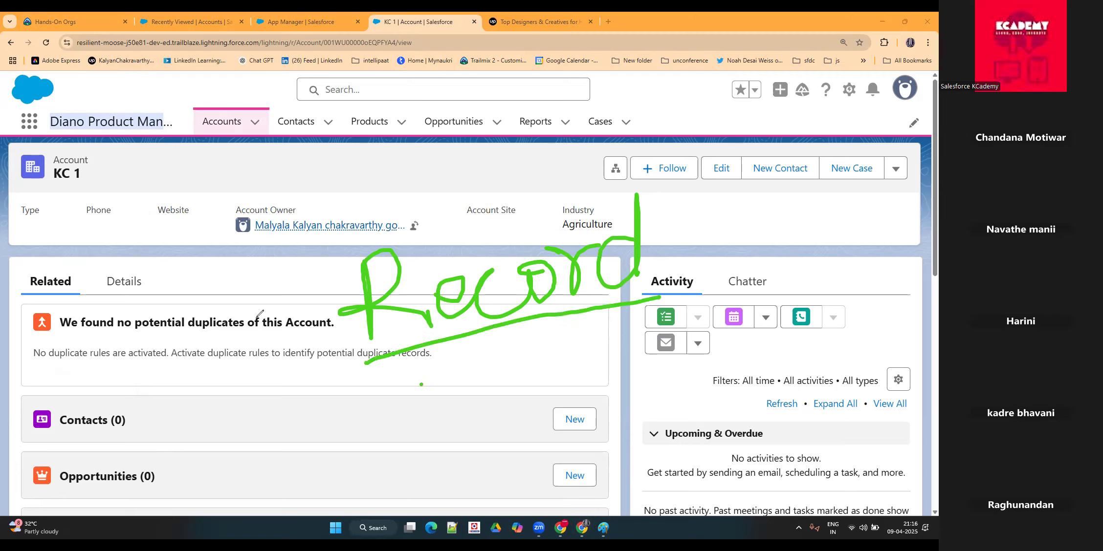
mouse_move(64, 141)
left_mouse_down()
mouse_move(168, 103)
mouse_move(25, 130)
mouse_move(64, 146)
left_mouse_up()
mouse_move(432, 378)
left_mouse_down()
mouse_move(431, 348)
mouse_move(435, 386)
mouse_move(471, 345)
mouse_move(518, 386)
mouse_move(570, 377)
left_mouse_up()
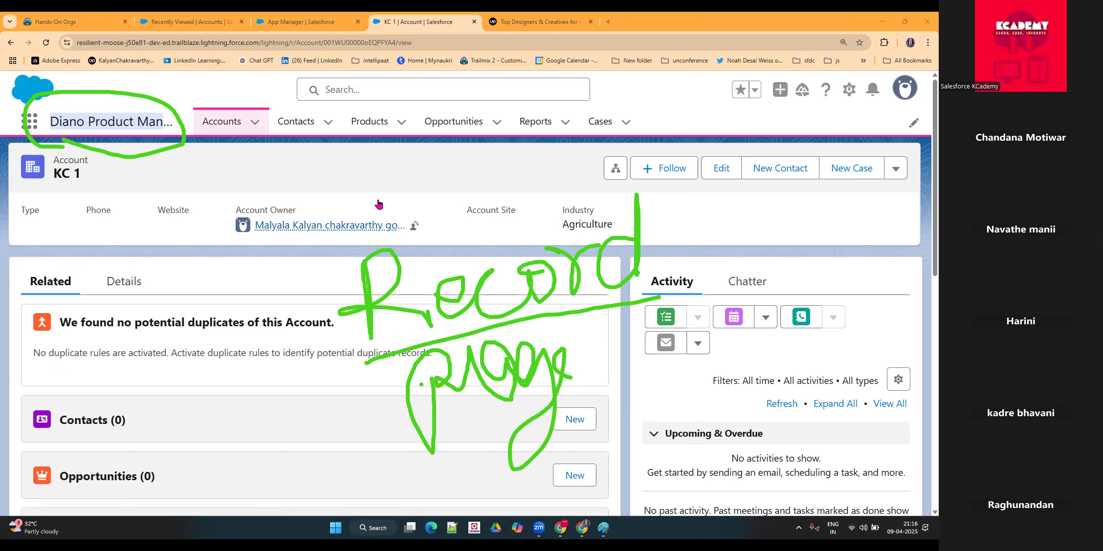
Step: Switch to the browser tab with the recently viewed accounts and open the Sales app's home page there
left_click(292, 19)
left_click(220, 24)
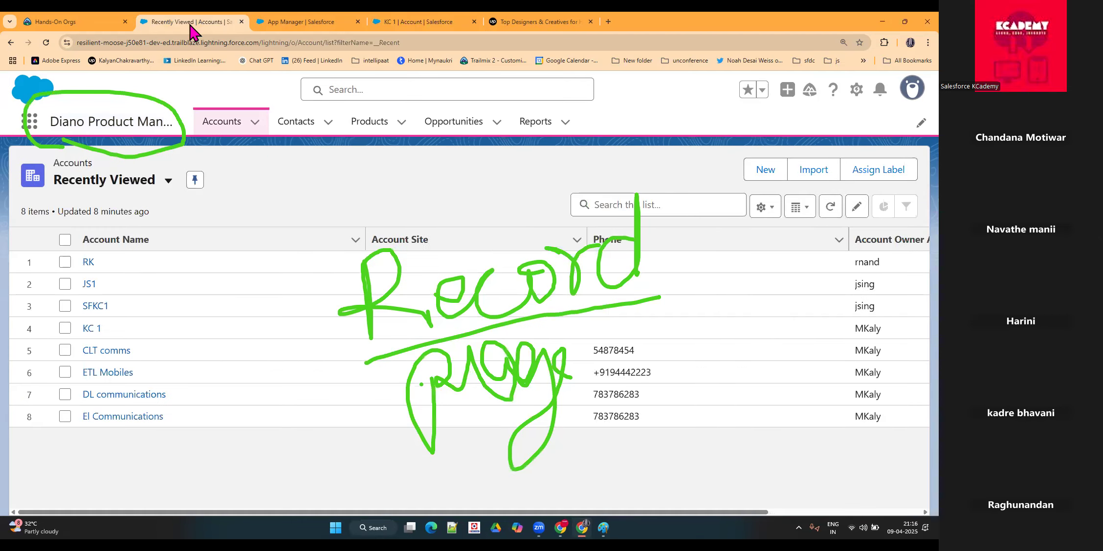
left_click(30, 121)
left_click(70, 385)
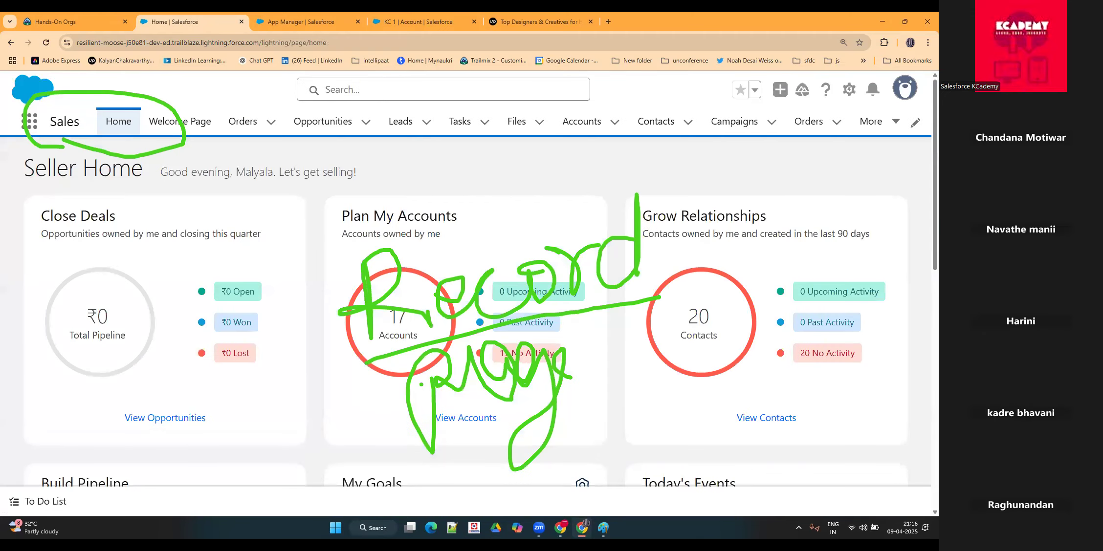
mouse_move(100, 94)
left_mouse_down()
mouse_move(94, 128)
mouse_move(155, 129)
mouse_move(139, 92)
mouse_move(100, 92)
left_mouse_up()
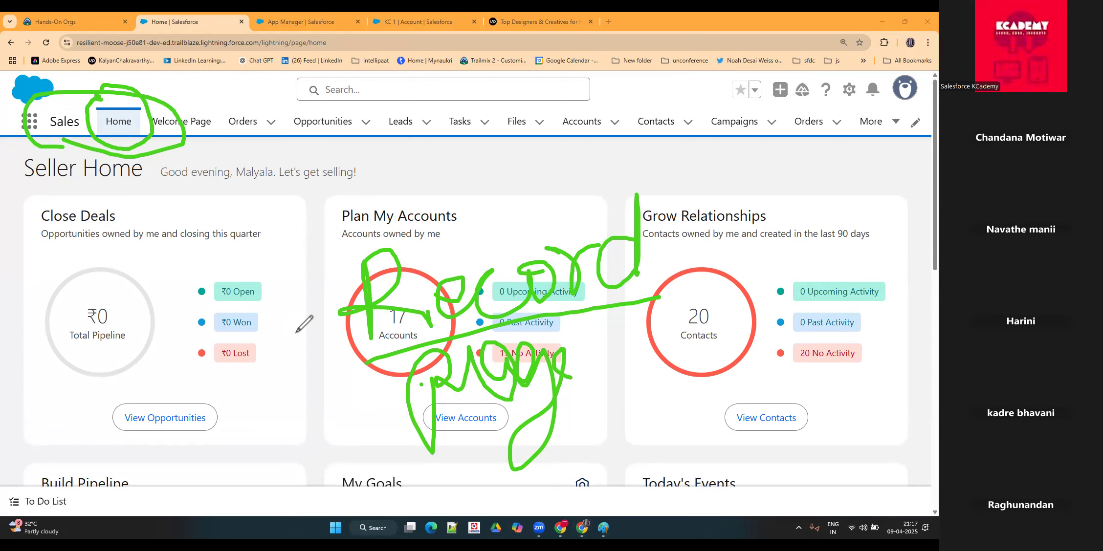
Step: Annotate the Sales app's Home tab with the handwritten word "Home", and box the Welcome Page tab with the label "APP"
left_click_drag(121, 122, 125, 211)
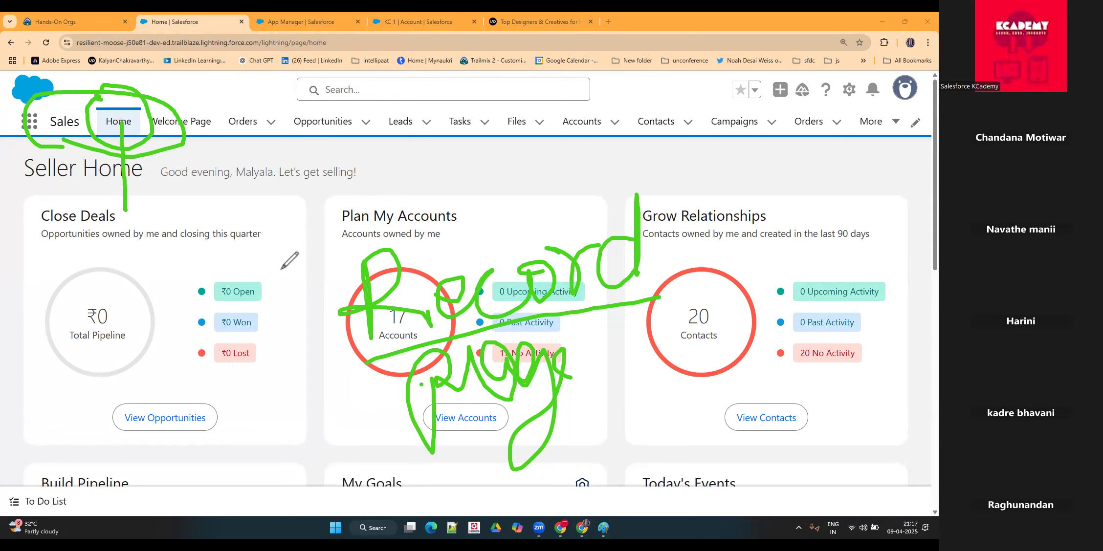
mouse_move(369, 158)
left_mouse_down()
mouse_move(406, 148)
mouse_move(456, 210)
mouse_move(444, 191)
mouse_move(496, 203)
left_mouse_up()
mouse_move(523, 159)
left_mouse_down()
mouse_move(556, 145)
mouse_move(578, 201)
left_mouse_up()
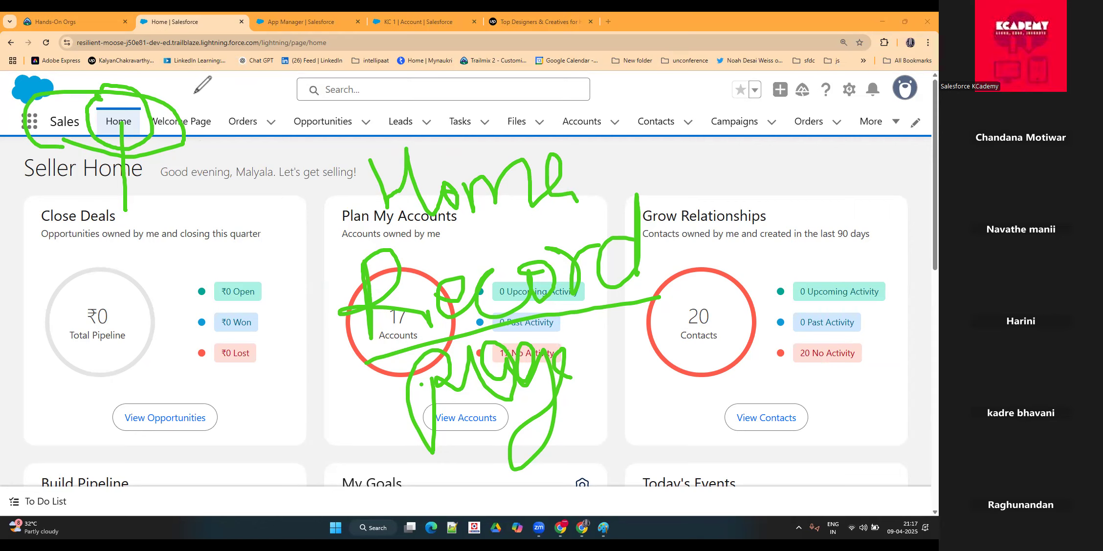
mouse_move(184, 103)
left_mouse_down()
mouse_move(142, 105)
mouse_move(171, 145)
mouse_move(219, 113)
mouse_move(167, 104)
left_mouse_up()
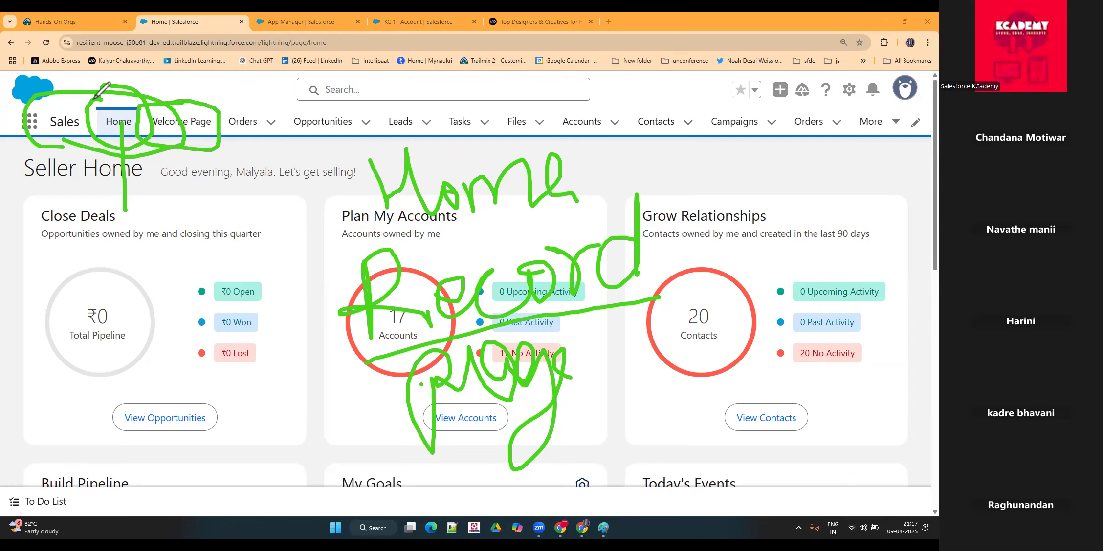
mouse_move(184, 144)
left_mouse_down()
mouse_move(172, 453)
mouse_move(201, 390)
mouse_move(222, 429)
mouse_move(234, 391)
mouse_move(266, 388)
mouse_move(233, 394)
left_mouse_up()
mouse_move(289, 424)
left_mouse_down()
mouse_move(288, 359)
mouse_move(299, 378)
mouse_move(254, 377)
left_mouse_up()
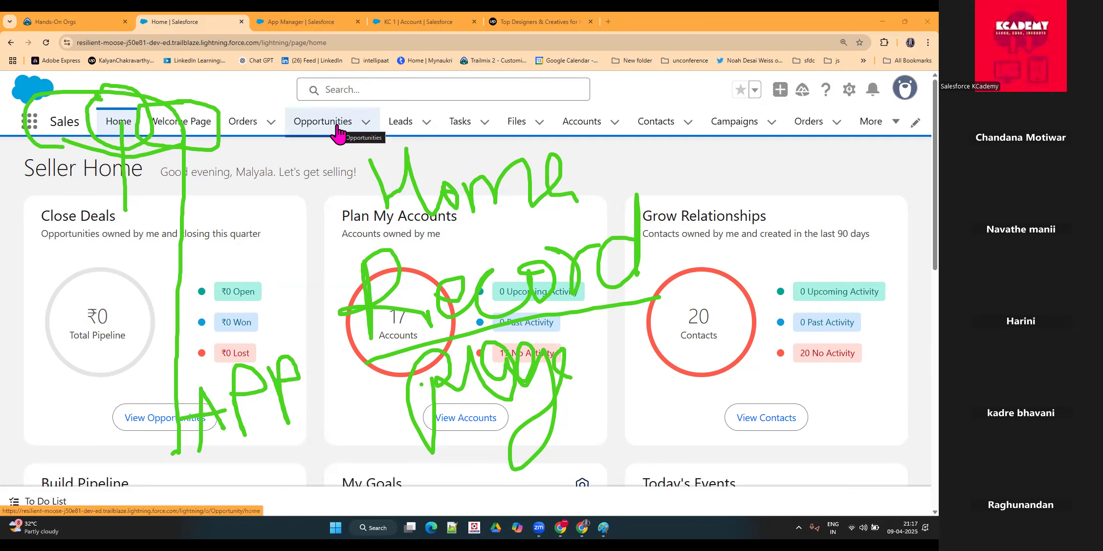
Step: Return to the KC 1 account record in the Diano Product Management app and view its Details
left_click(419, 20)
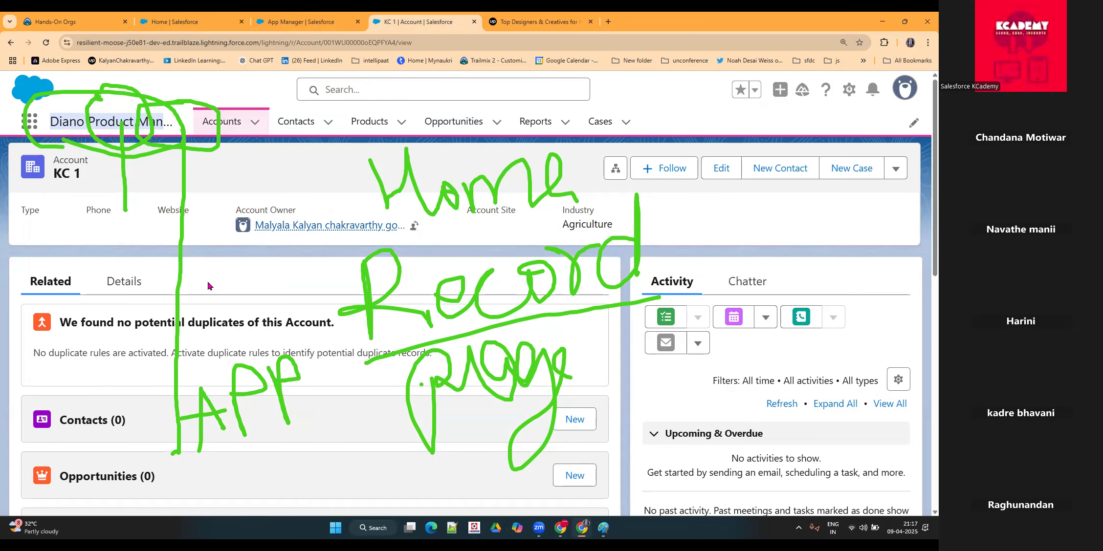
left_click(137, 292)
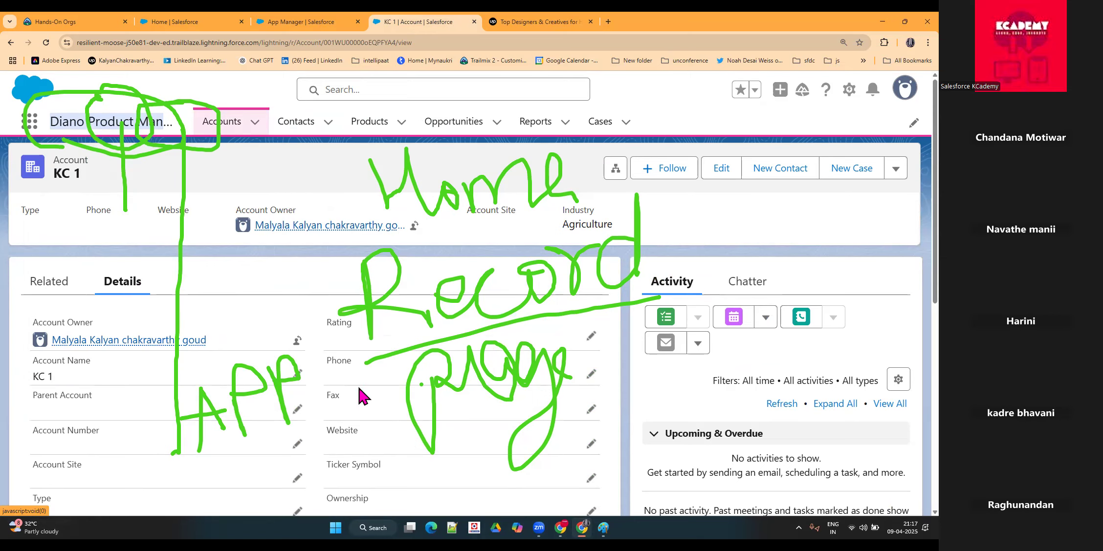
Step: Open the Edge Emergency Generator opportunity record and examine its Details, its Chatter feed and the app name
left_click(452, 133)
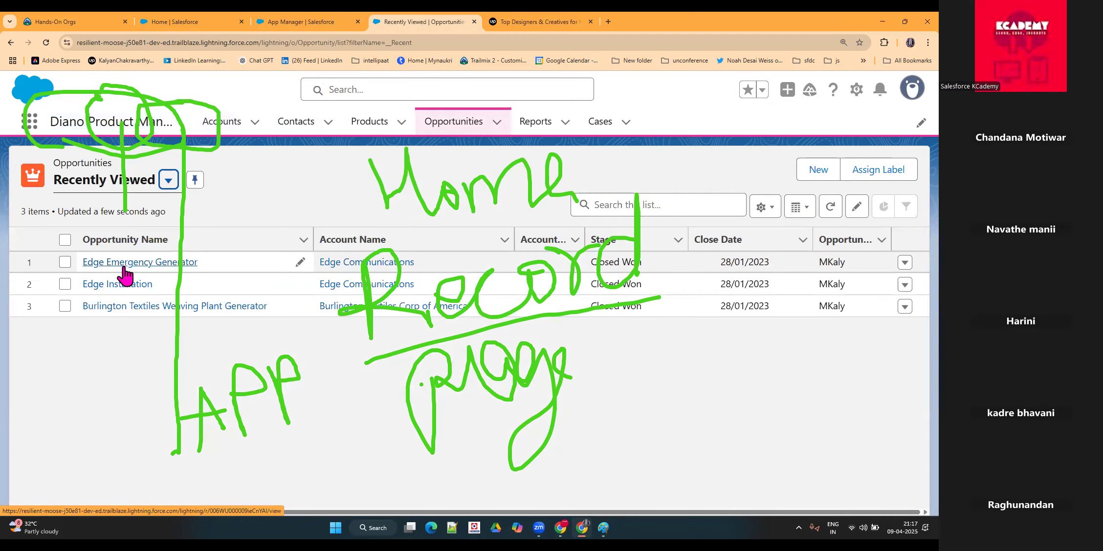
left_click(124, 268)
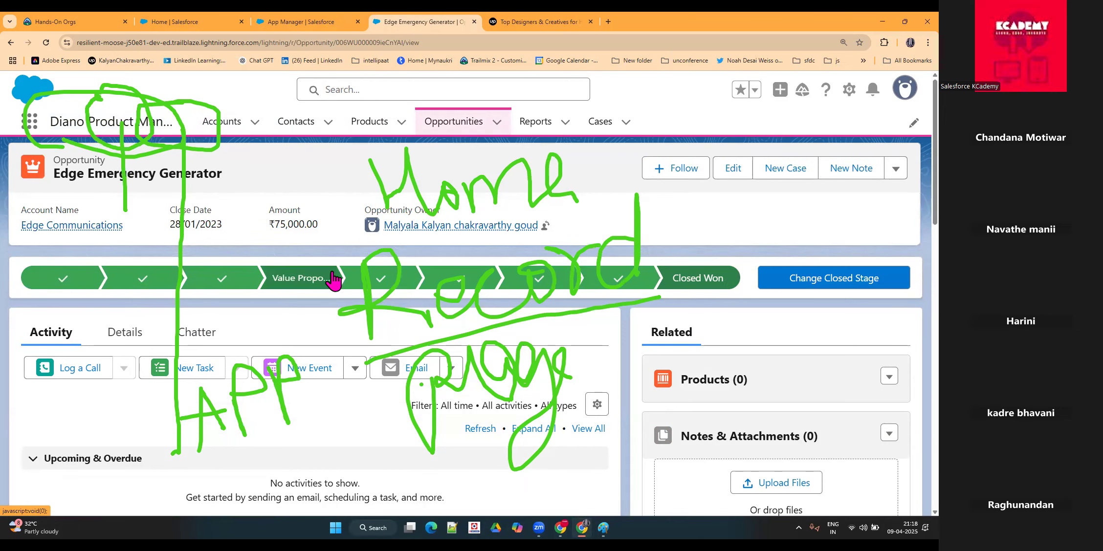
scroll(93, 316, "down", 2)
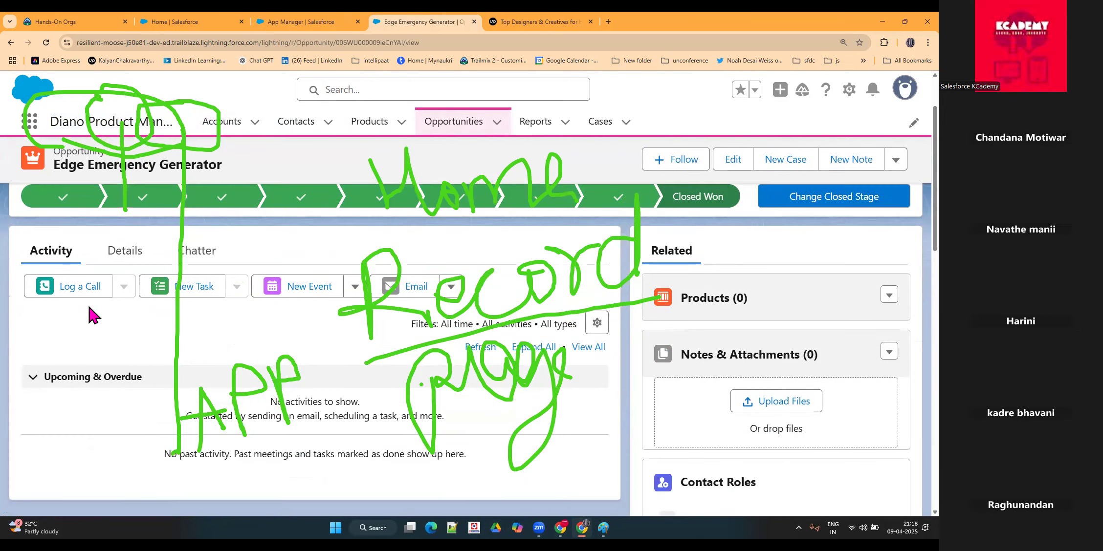
left_click(123, 251)
left_click(190, 252)
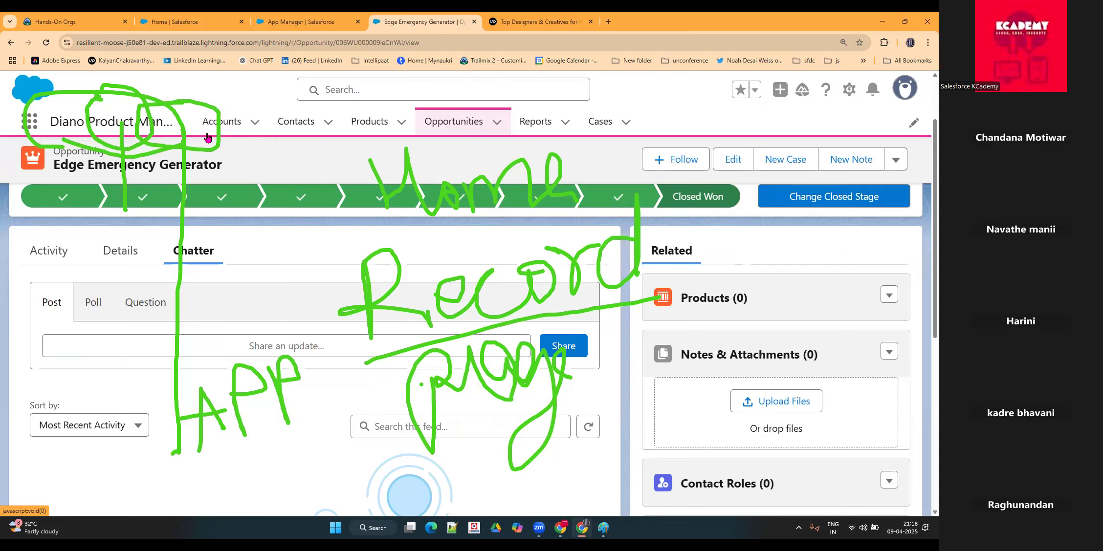
left_click_drag(54, 121, 171, 137)
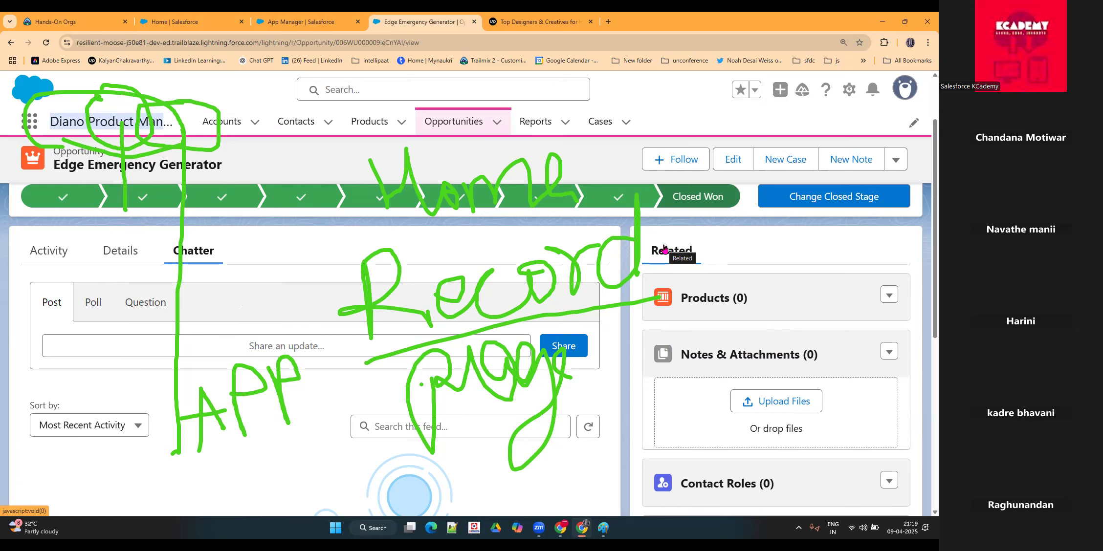
Step: Examine the main navigation of the open Upwork page again, and return to the Edge Emergency Generator record
left_click(560, 22)
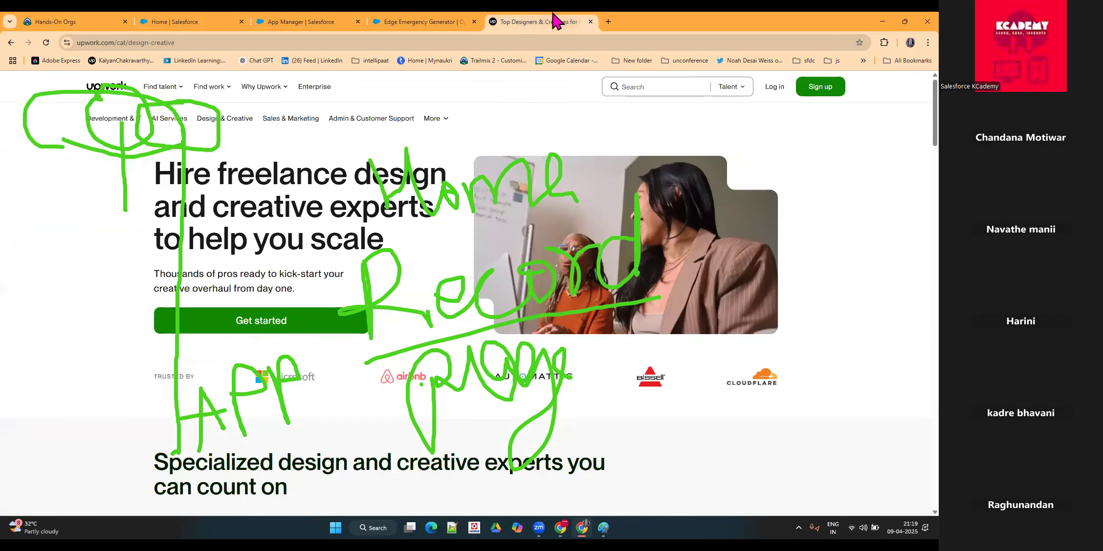
mouse_move(263, 88)
mouse_move(152, 90)
left_click(426, 21)
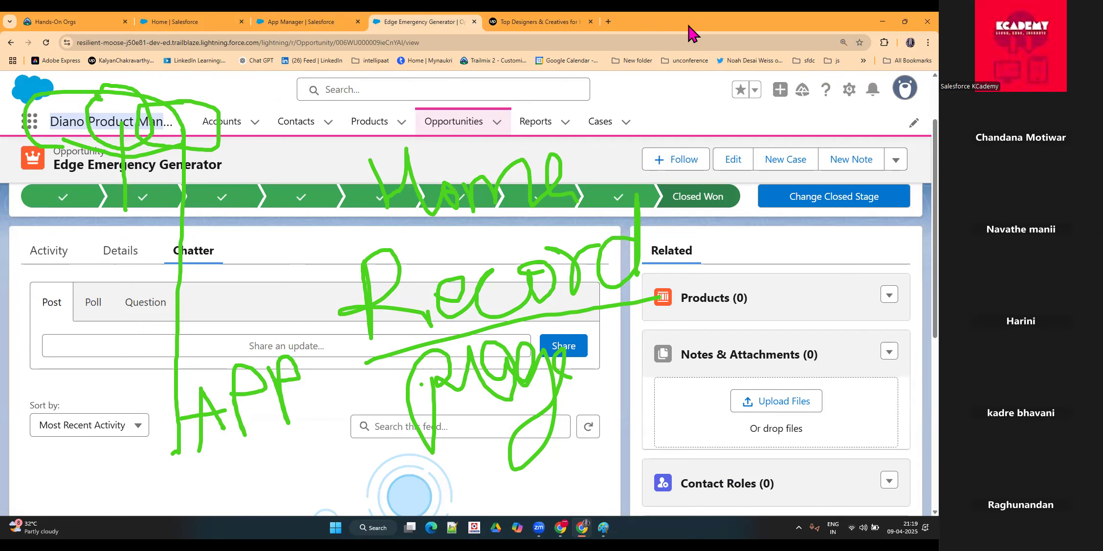
left_click(608, 21)
type("ww")
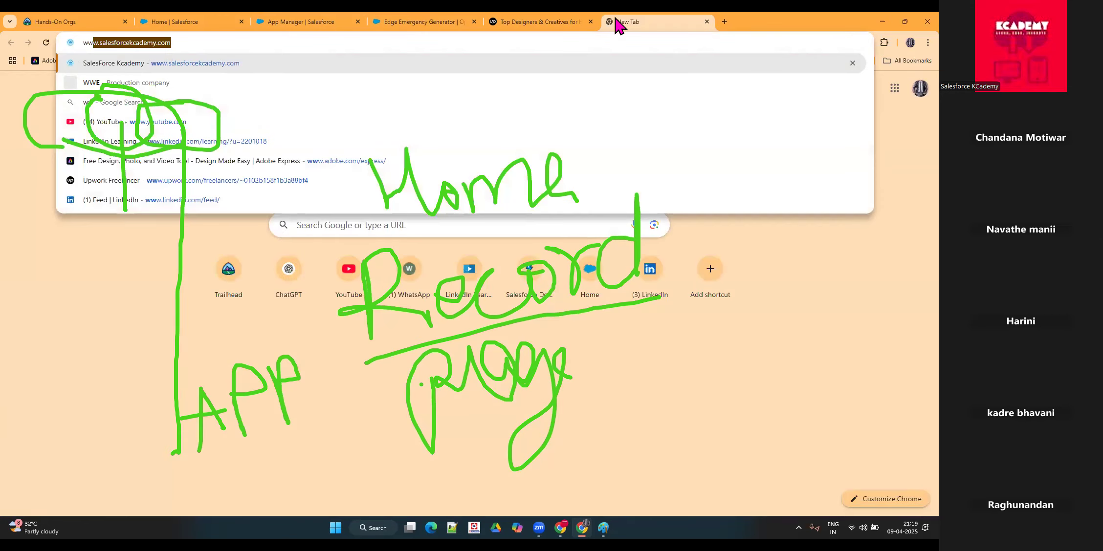
key("Return")
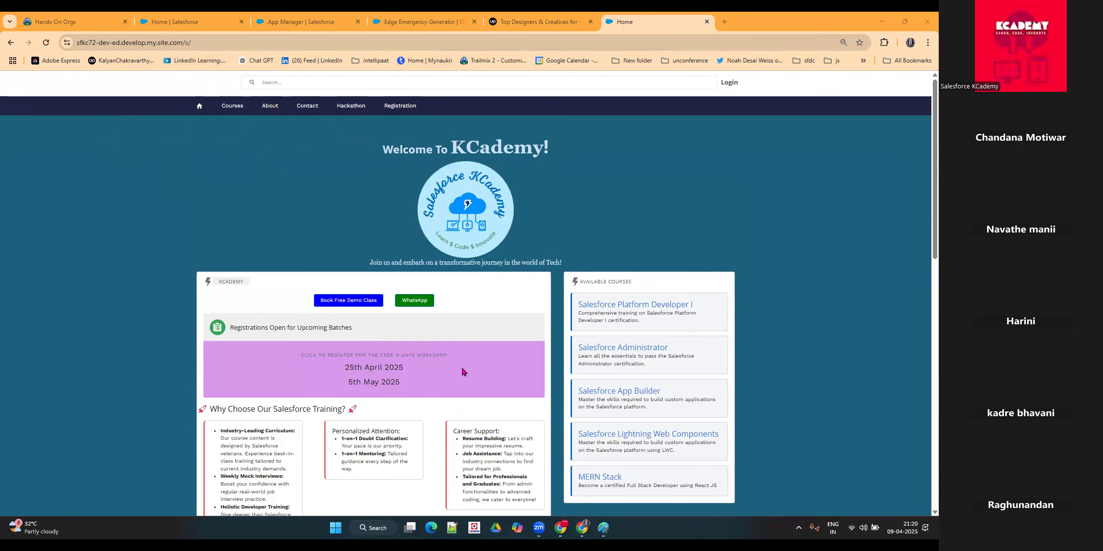
key("ctrl+plus")
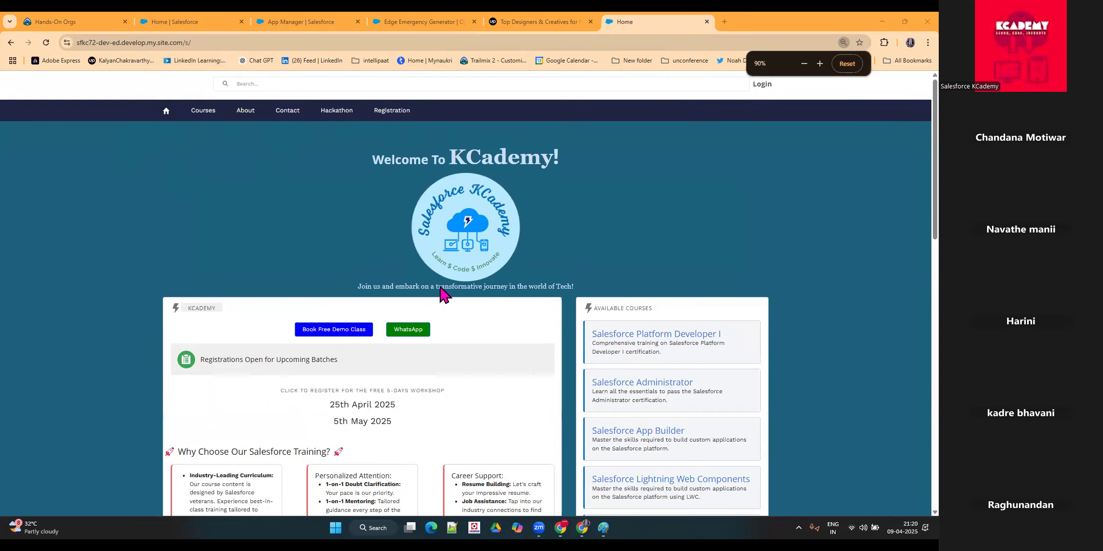
Step: Examine the KCademy site's home, Courses, About, Contact, Hackathon and Registration pages, ending on the registration form
scroll(384, 272, "down", 2)
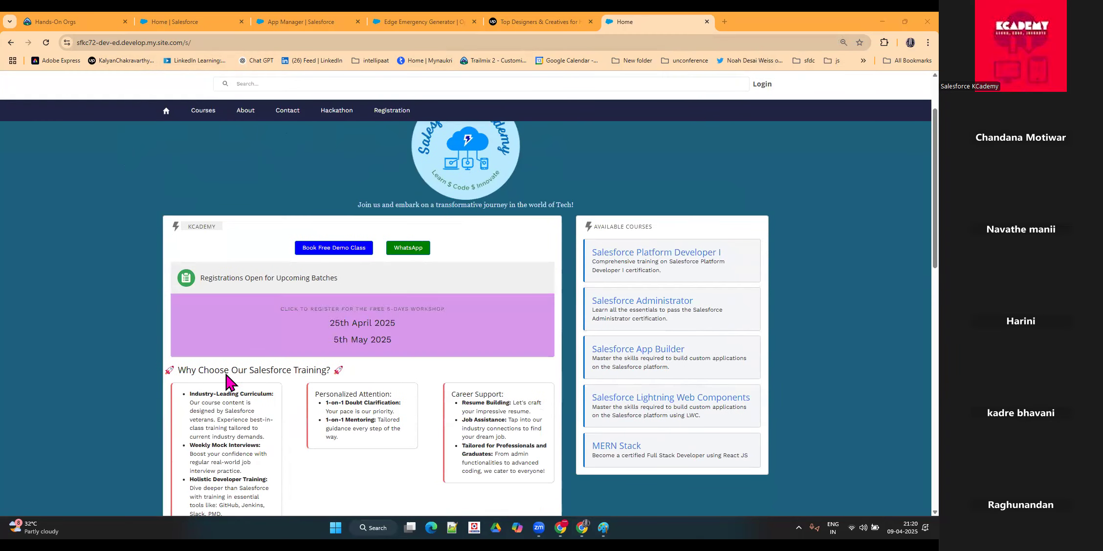
scroll(224, 320, "up", 2)
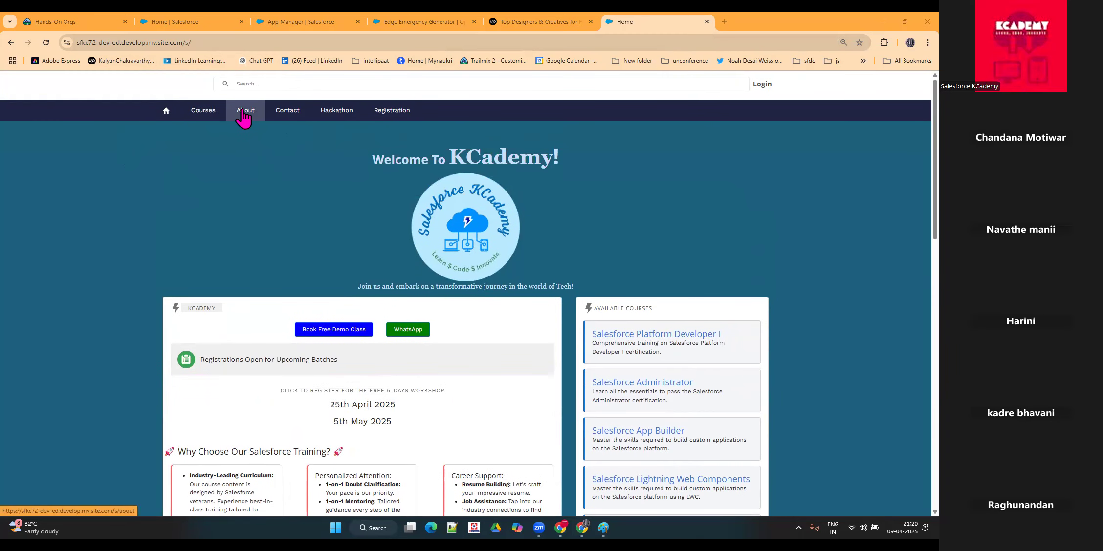
left_click(375, 113)
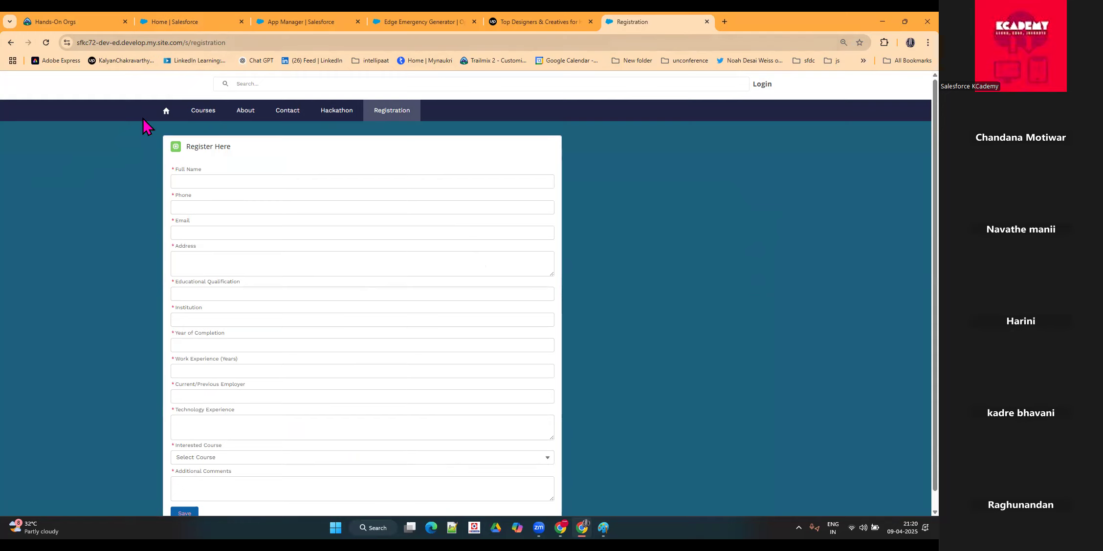
left_click(156, 114)
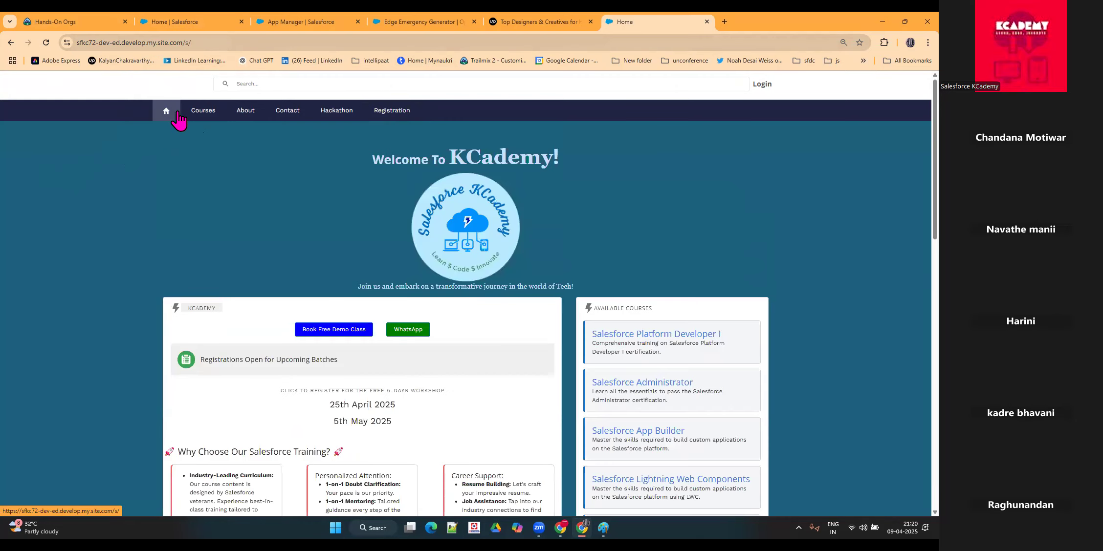
left_click(202, 113)
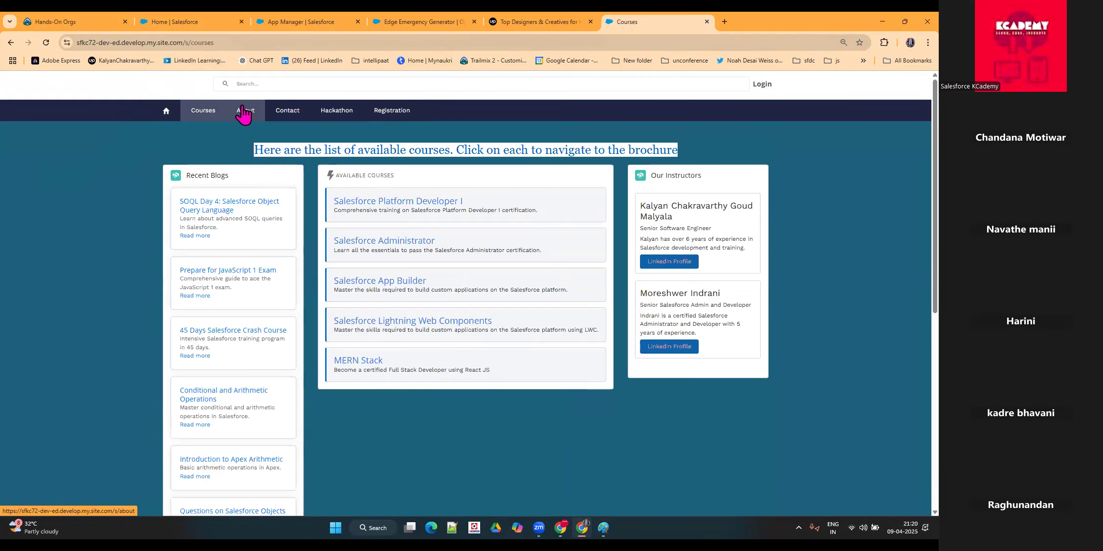
left_click(244, 113)
left_click(278, 116)
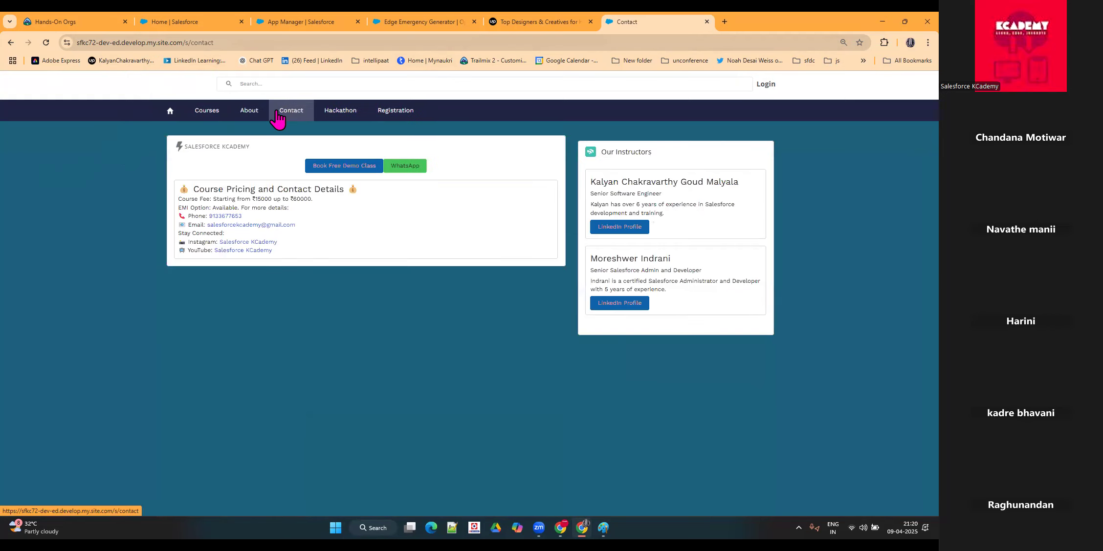
left_click(335, 114)
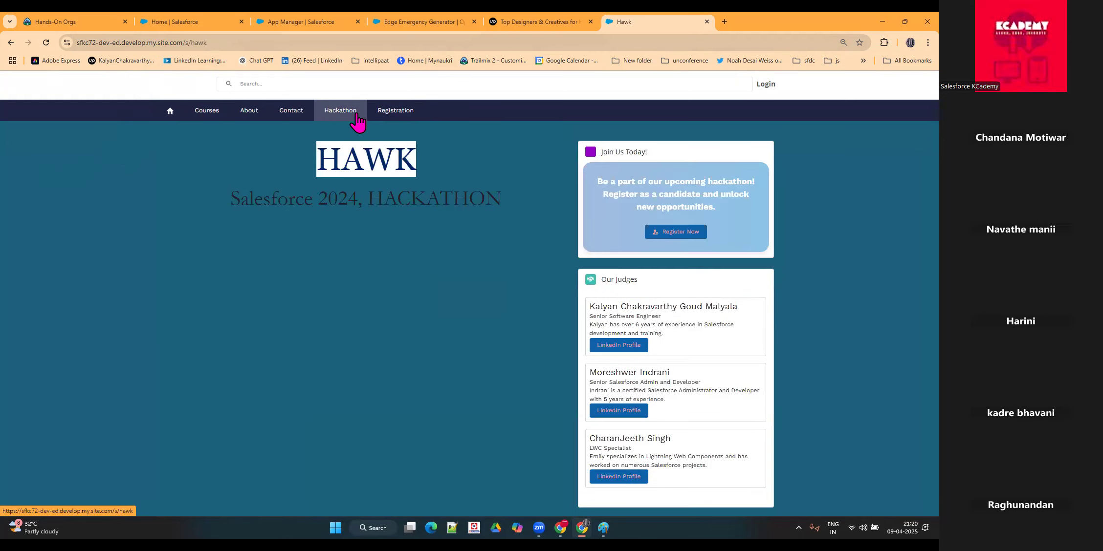
left_click(385, 118)
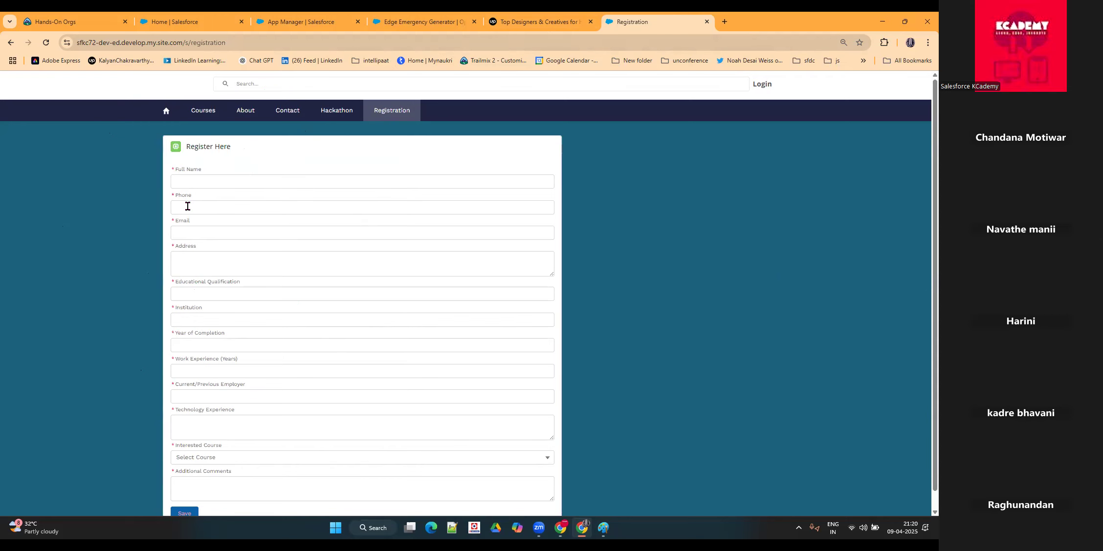
Step: Close the App Launcher on the App Manager page, and return to the Edge Emergency Generator record to examine its Details and record name
left_click(332, 22)
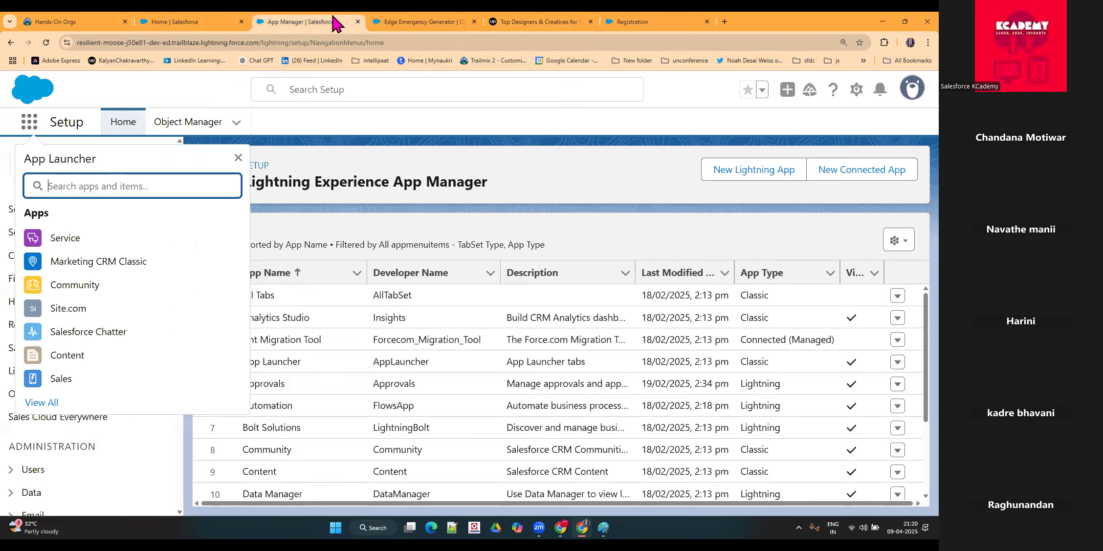
left_click(385, 154)
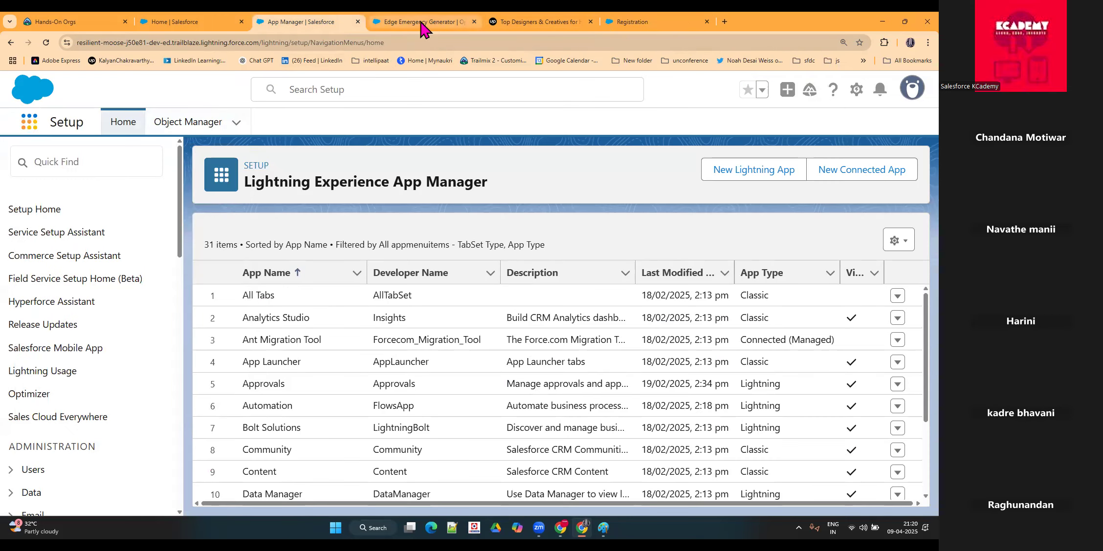
left_click(421, 23)
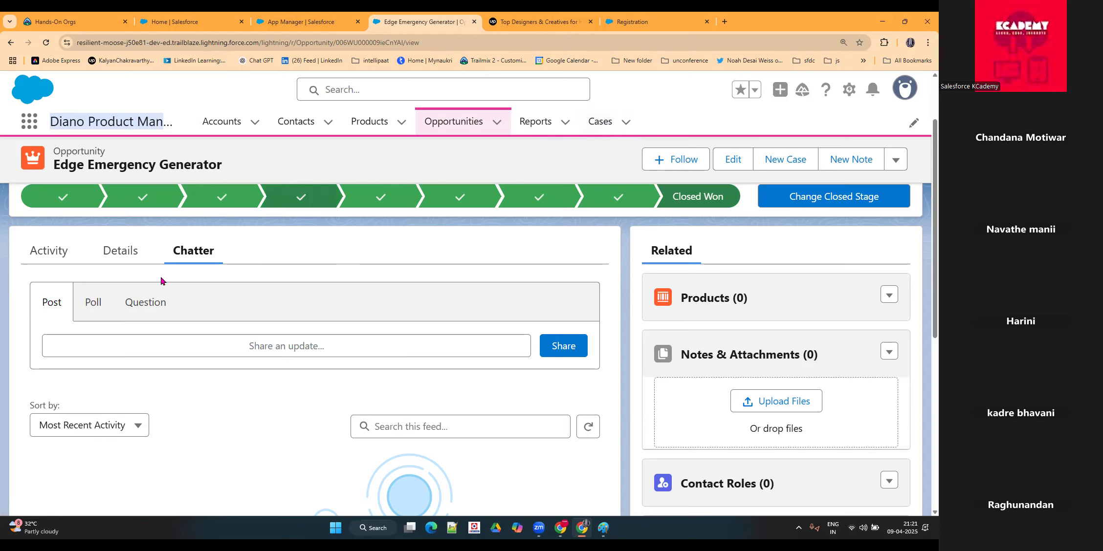
left_click(131, 258)
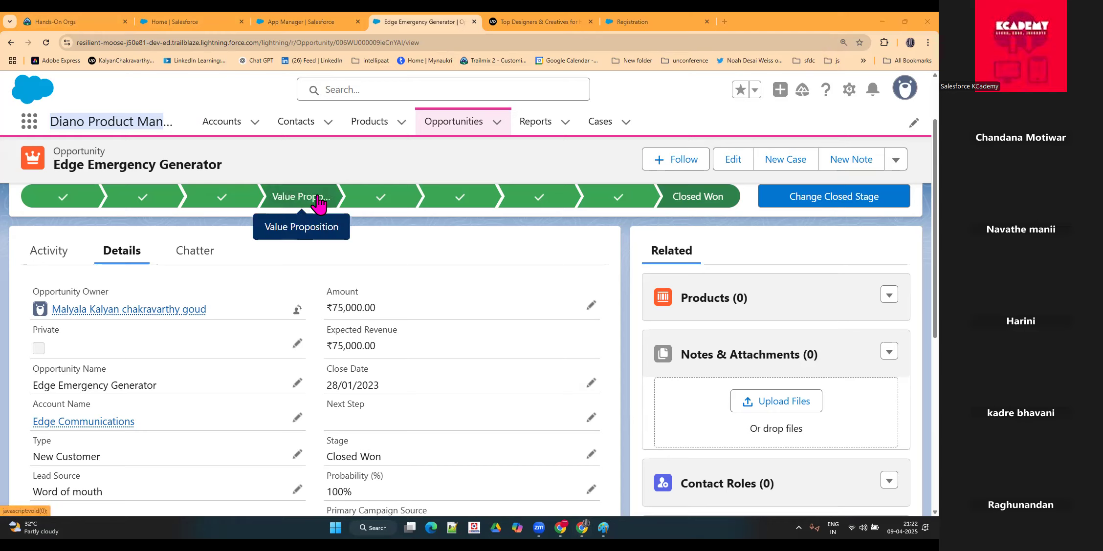
triple_click(177, 164)
left_click(194, 88)
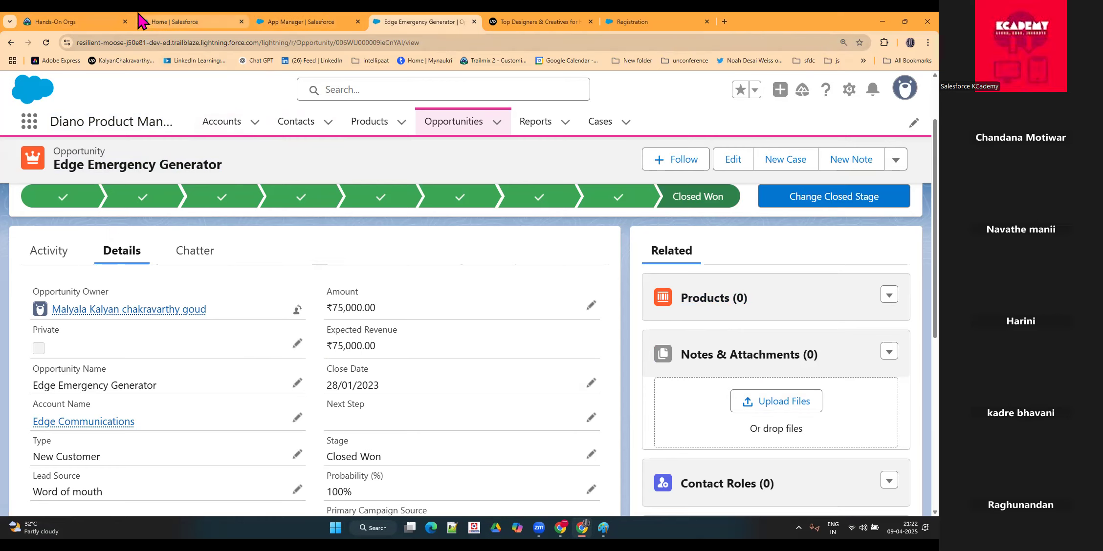
Step: Search Trailhead for "Lightning Experience" from the Hands-On Orgs page and enlarge the results page to 110%
left_click(57, 21)
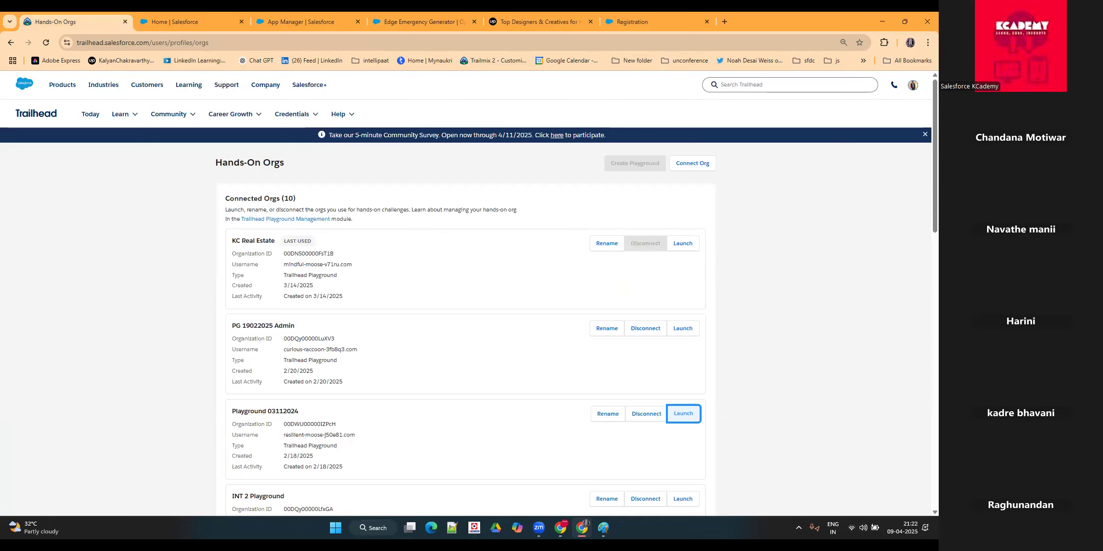
left_click(752, 91)
type("l")
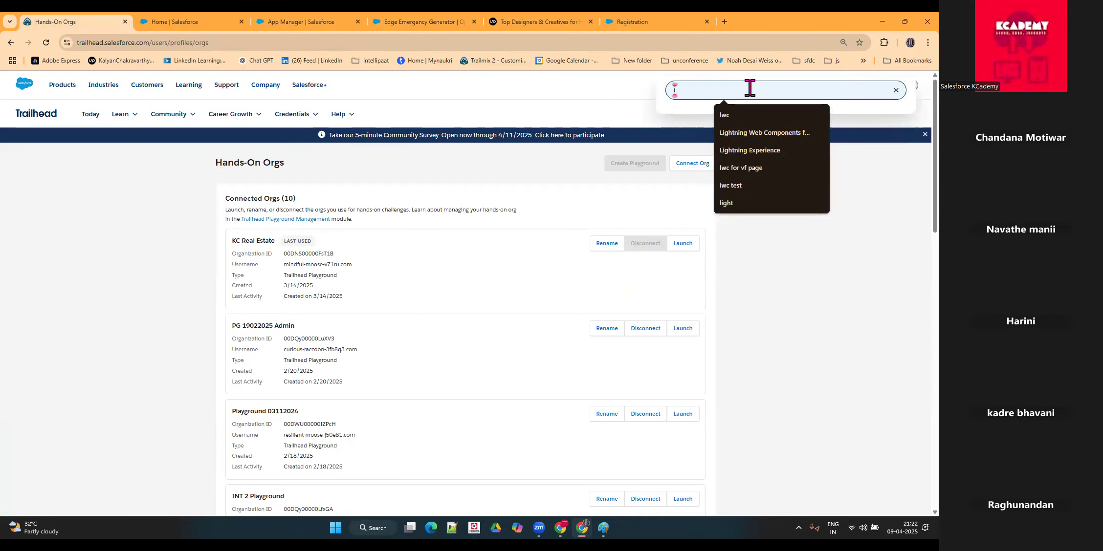
left_click(743, 150)
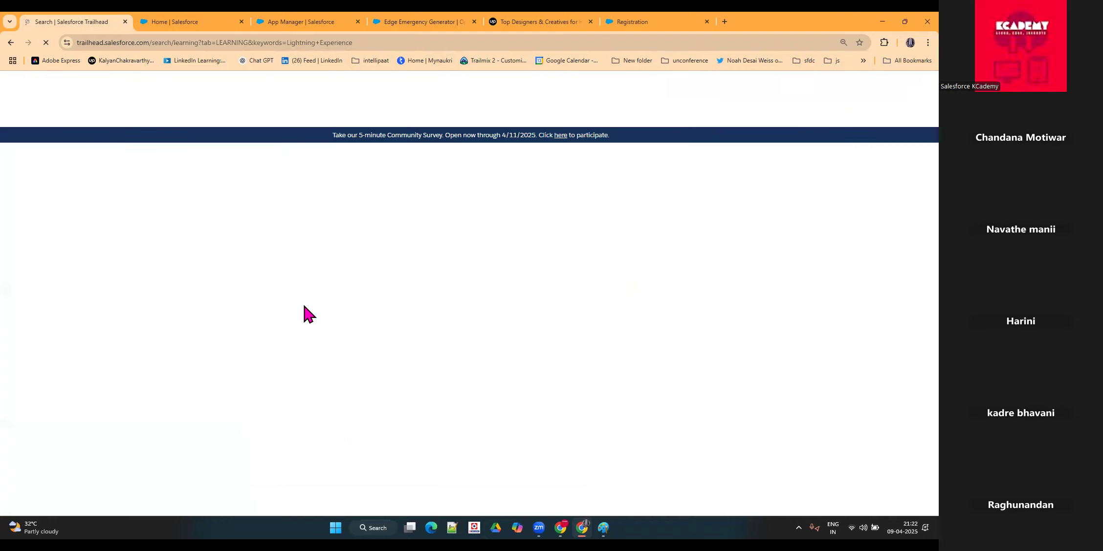
key("ctrl+0")
key("ctrl+plus")
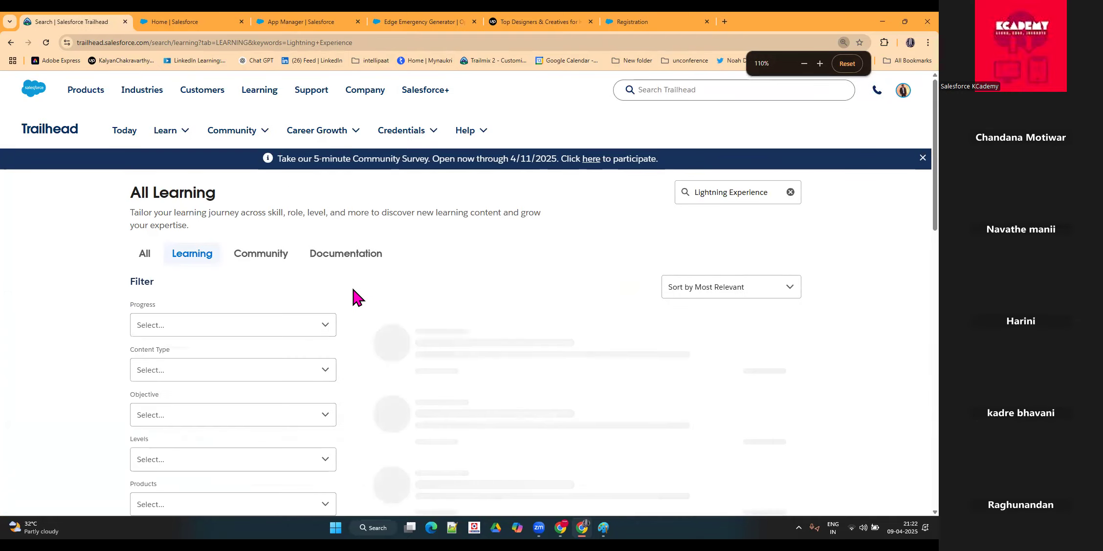
Step: Open the Lightning Experience Customization module in a new browser tab and switch to it
right_click(532, 344)
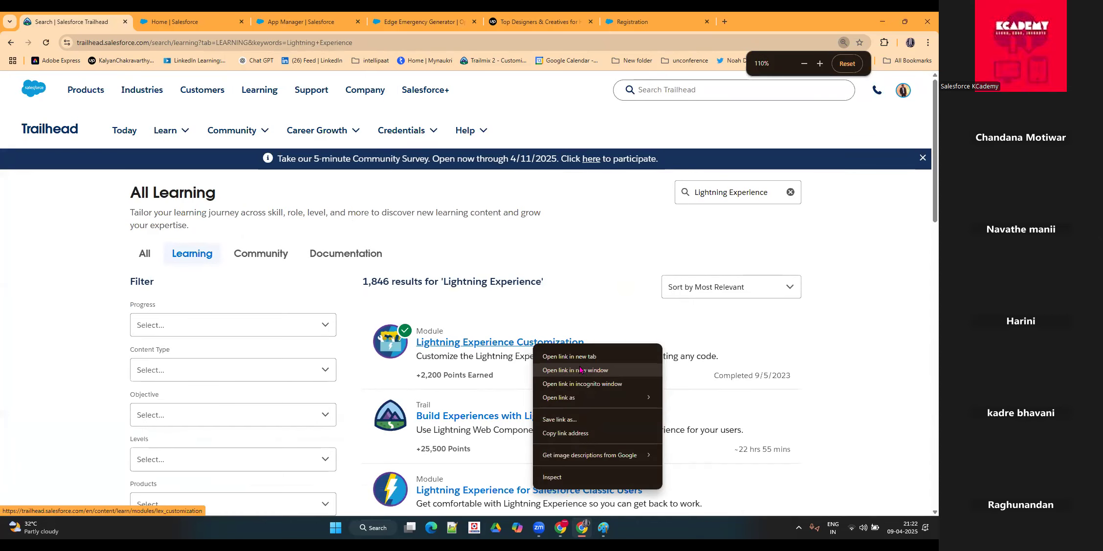
left_click(583, 357)
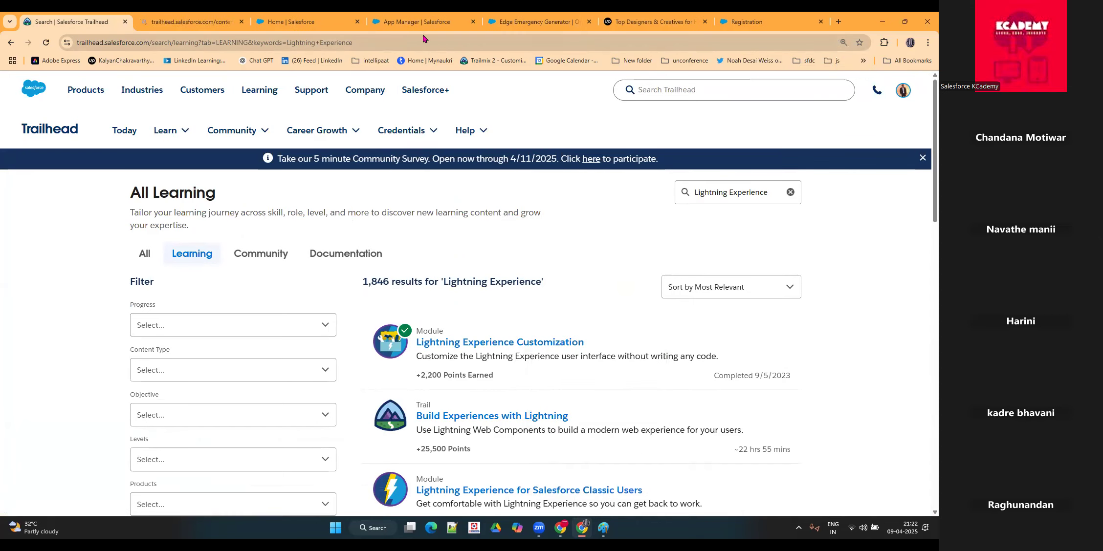
left_click(203, 22)
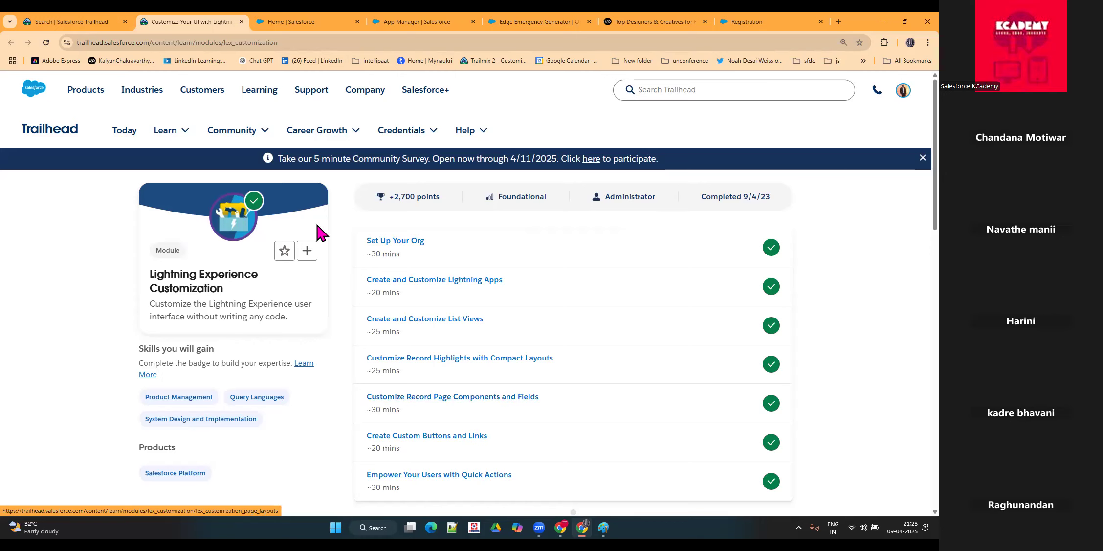
Step: Select the full web address of the Lightning Experience Customization module and switch to the other application window
left_click(301, 41)
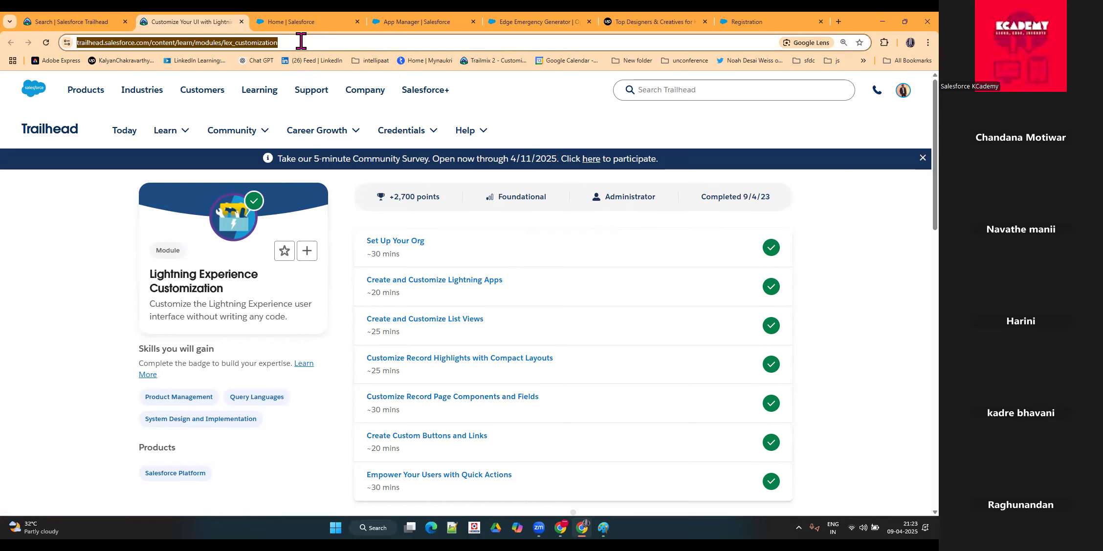
key("alt+Tab")
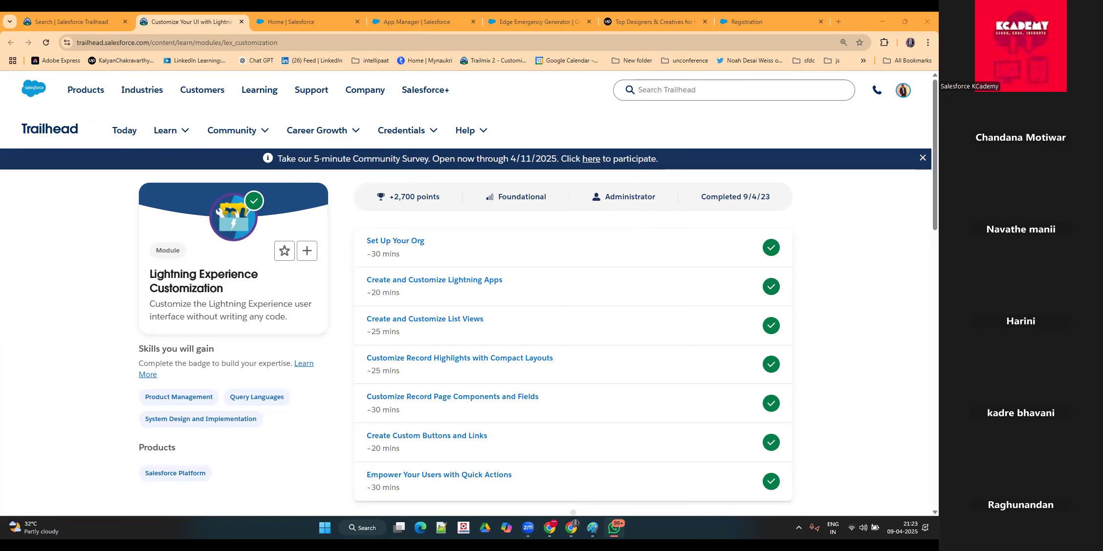
Step: Search Trailhead for "data security" from the Lightning Experience Customization module page
left_click(643, 90)
type("data mode")
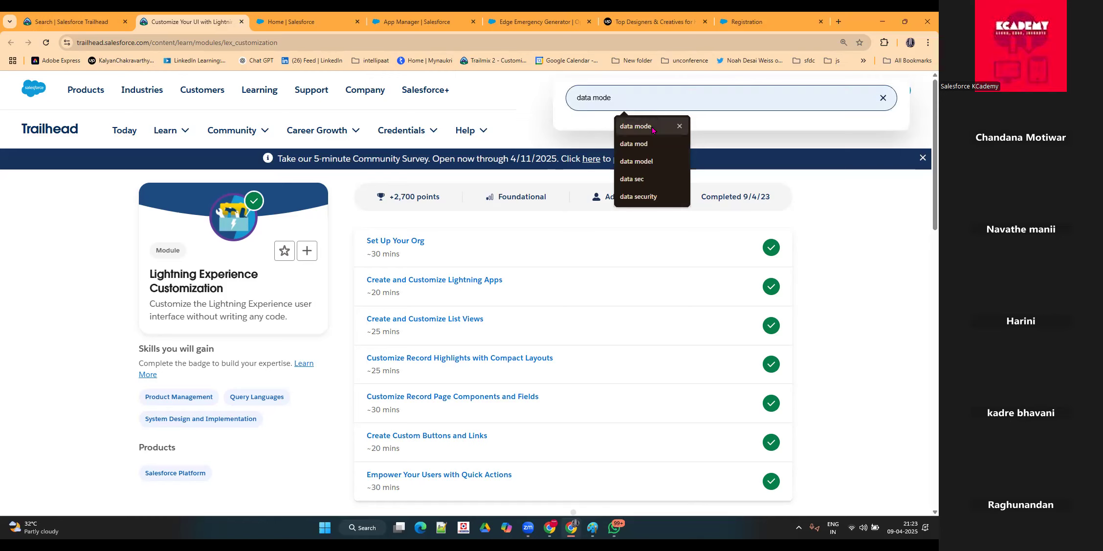
key("BackSpace")
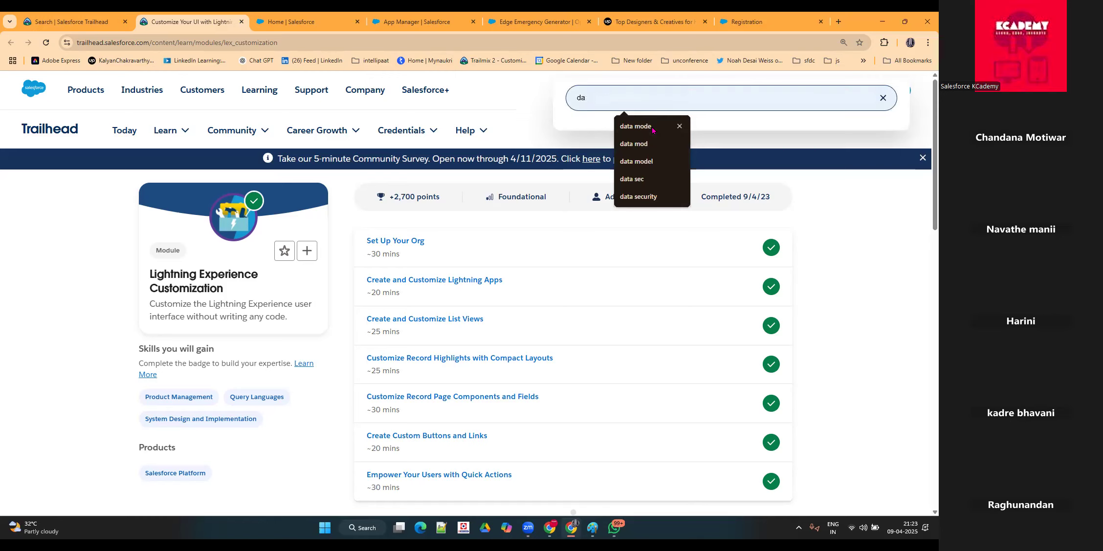
type("ta security")
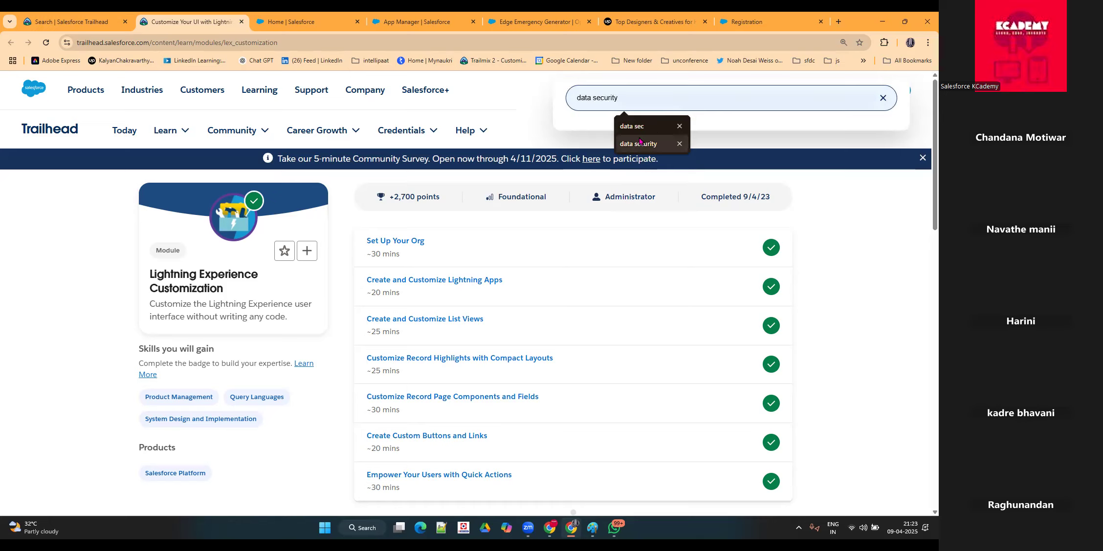
left_click(638, 143)
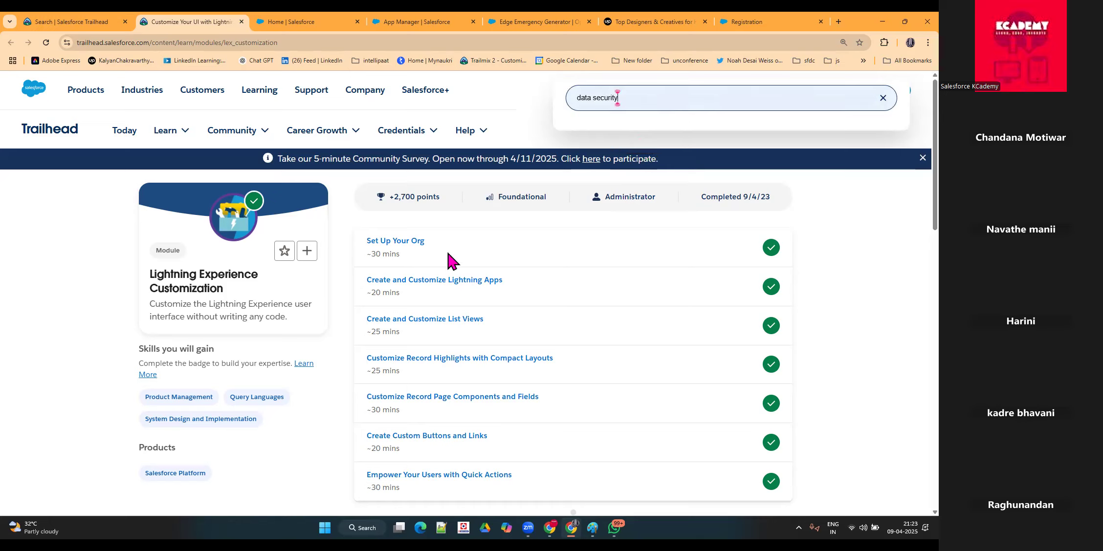
key("Return")
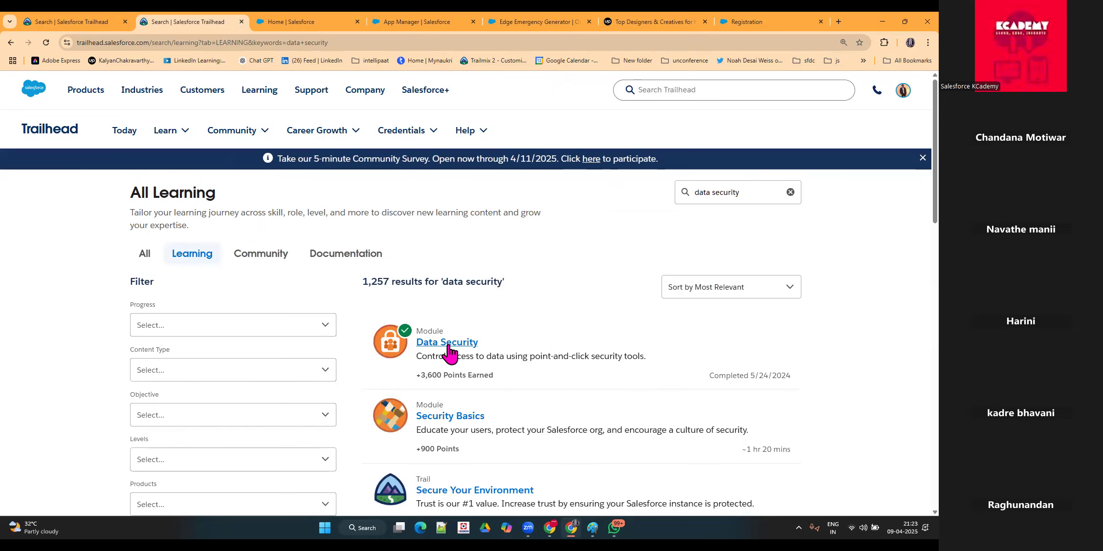
Step: Copy the link address of the Data Security module and return to the Lightning Experience search results
right_click(447, 345)
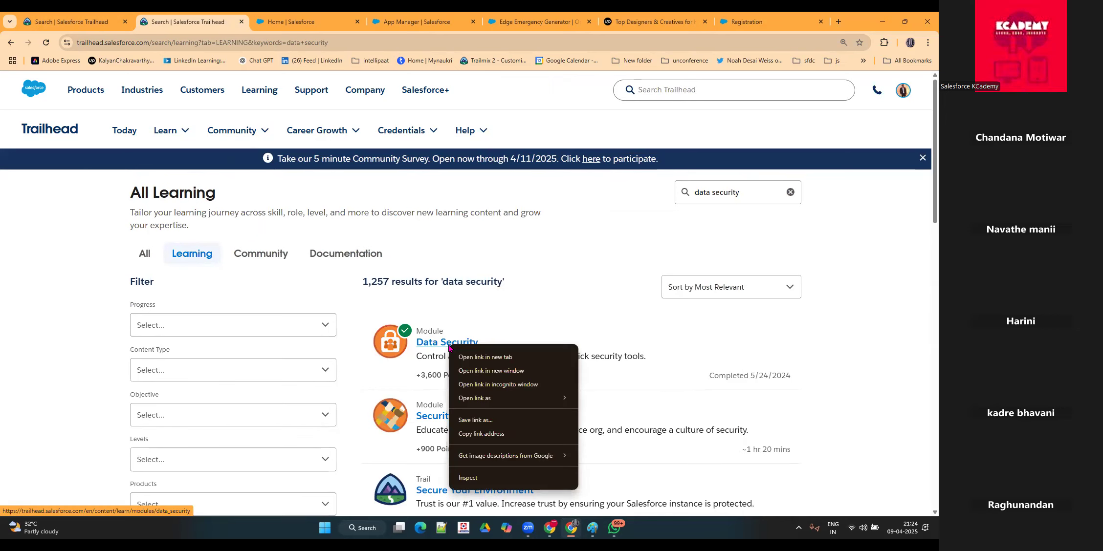
left_click(482, 434)
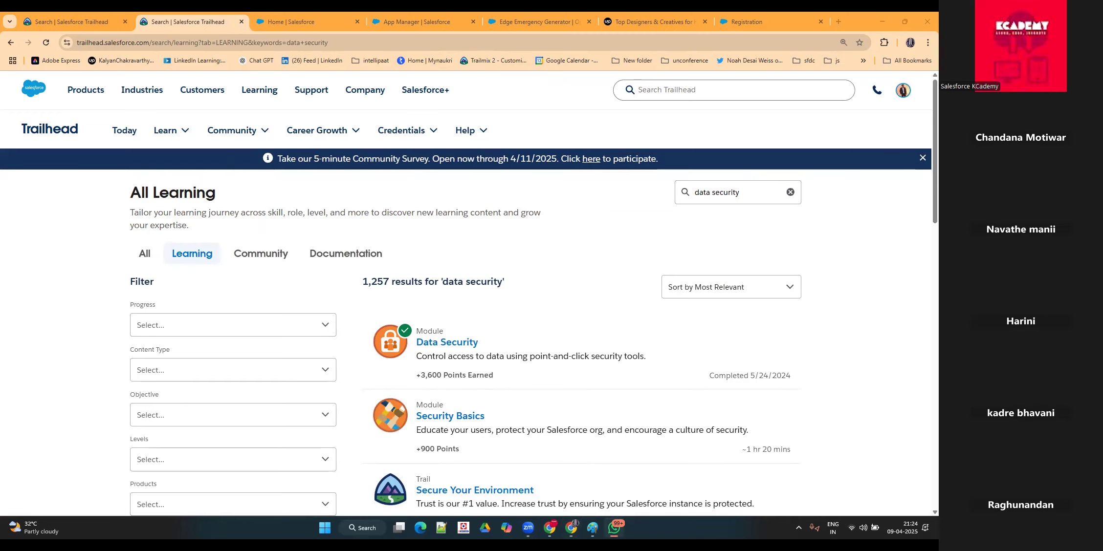
scroll(309, 273, "down", 3)
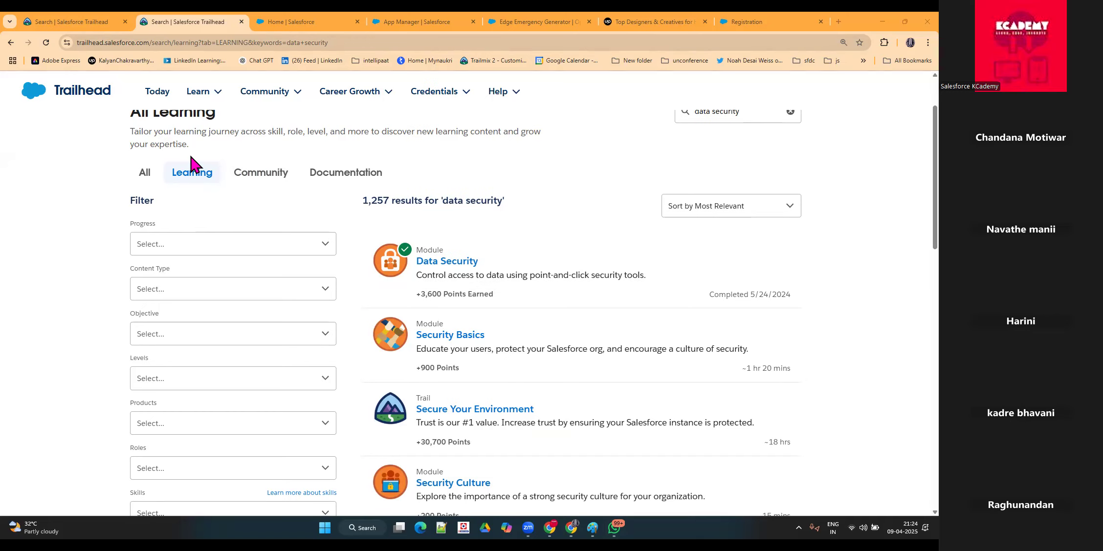
left_click(82, 18)
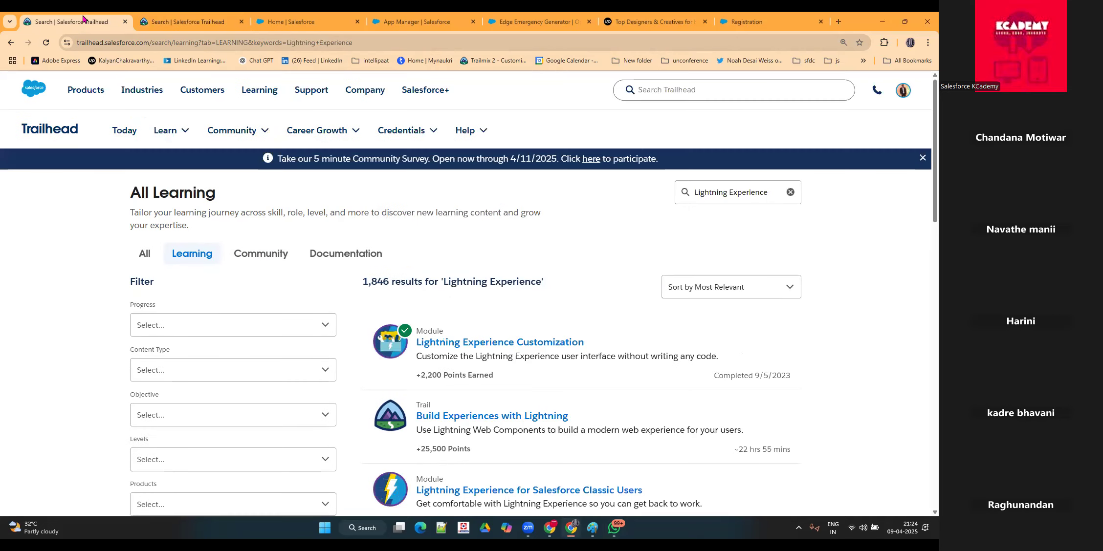